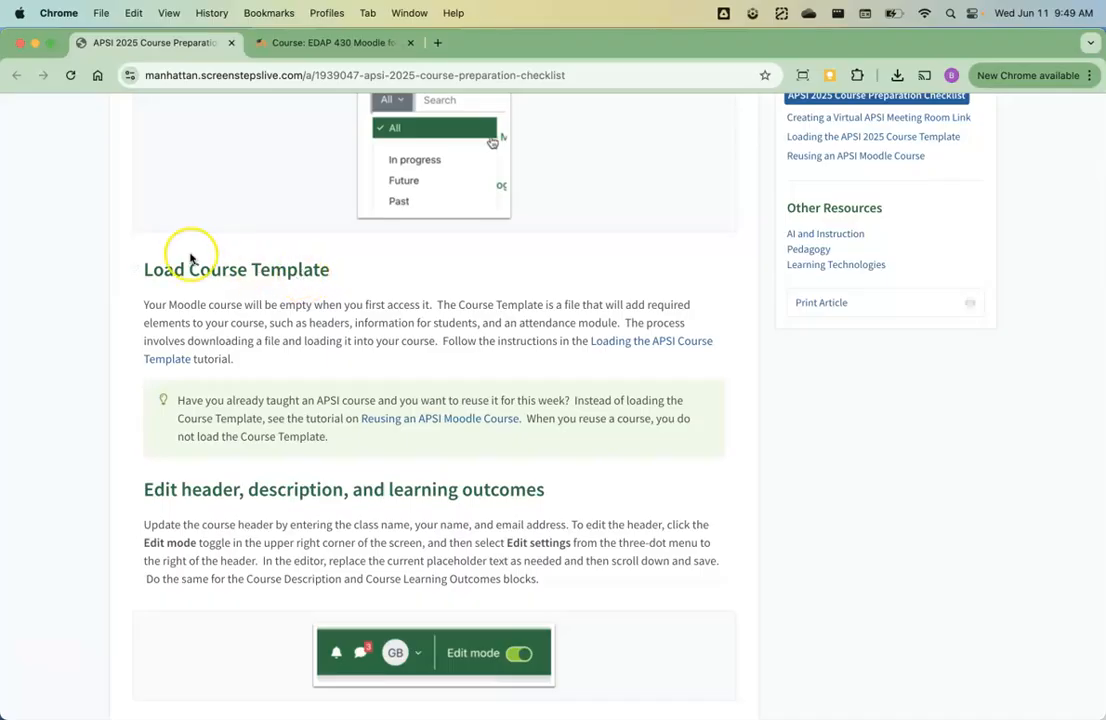
Step: Read the checklist's section on editing the header, description and outcomes, and turn on edit mode in the EDAP 430 course
scroll(190, 259, down, 7)
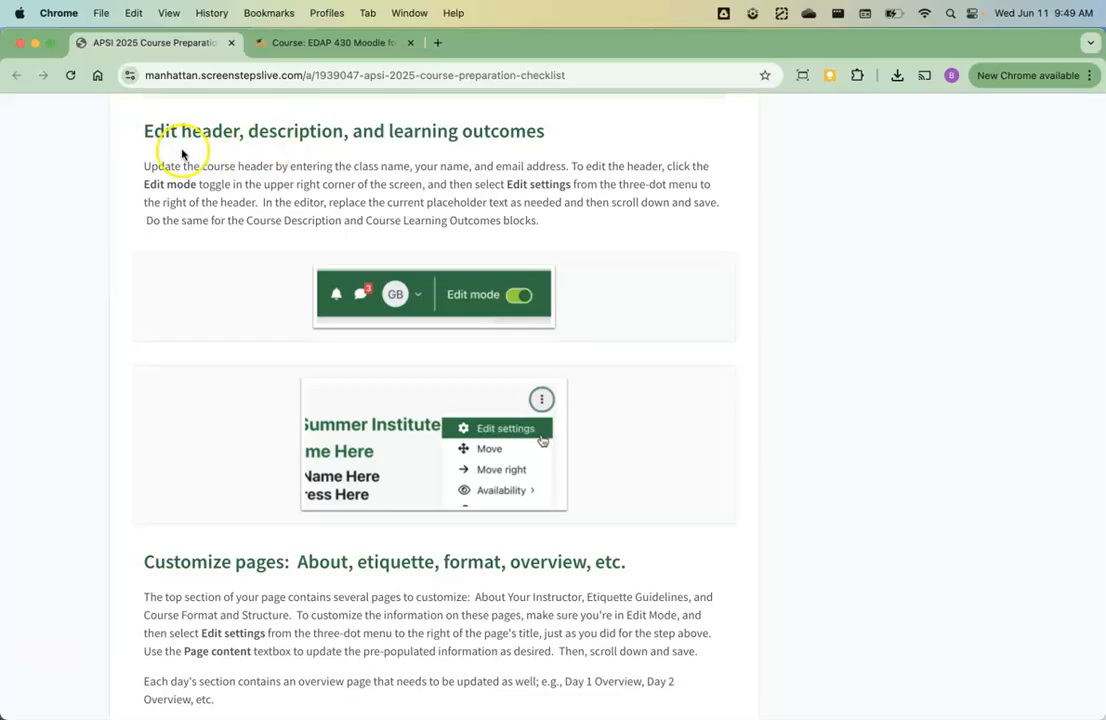
click(360, 42)
scroll(646, 430, down, 2)
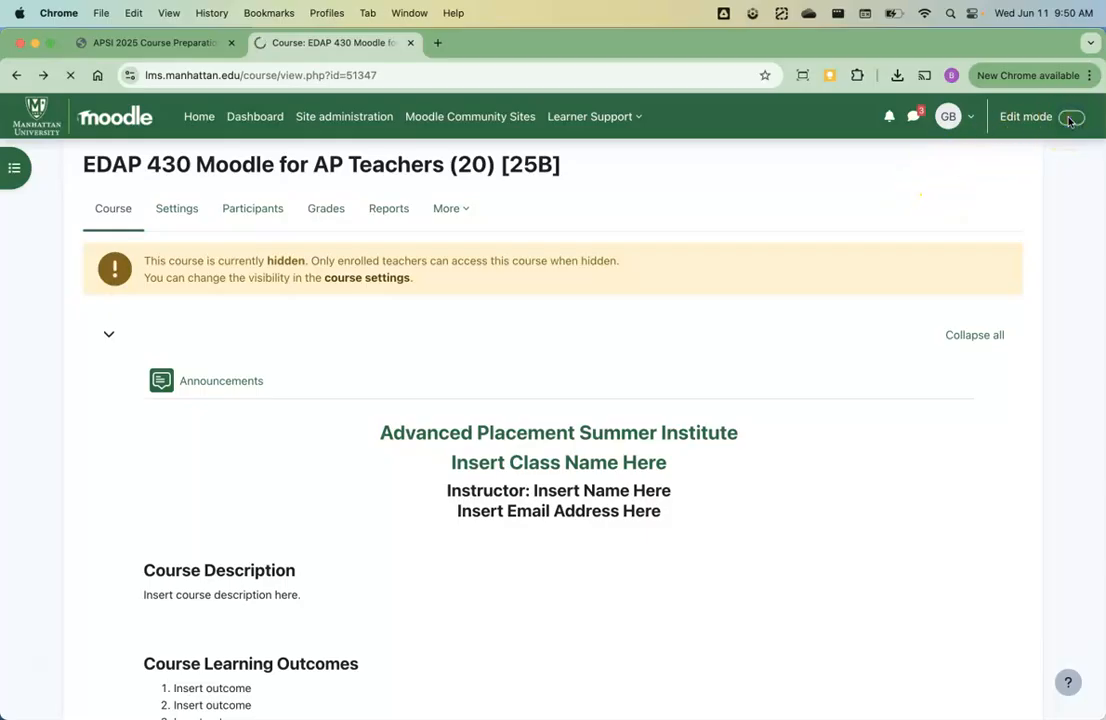
Step: Replace the class name placeholder in the course header with "Moodle for APSI" and save back to the course
scroll(830, 376, down, 3)
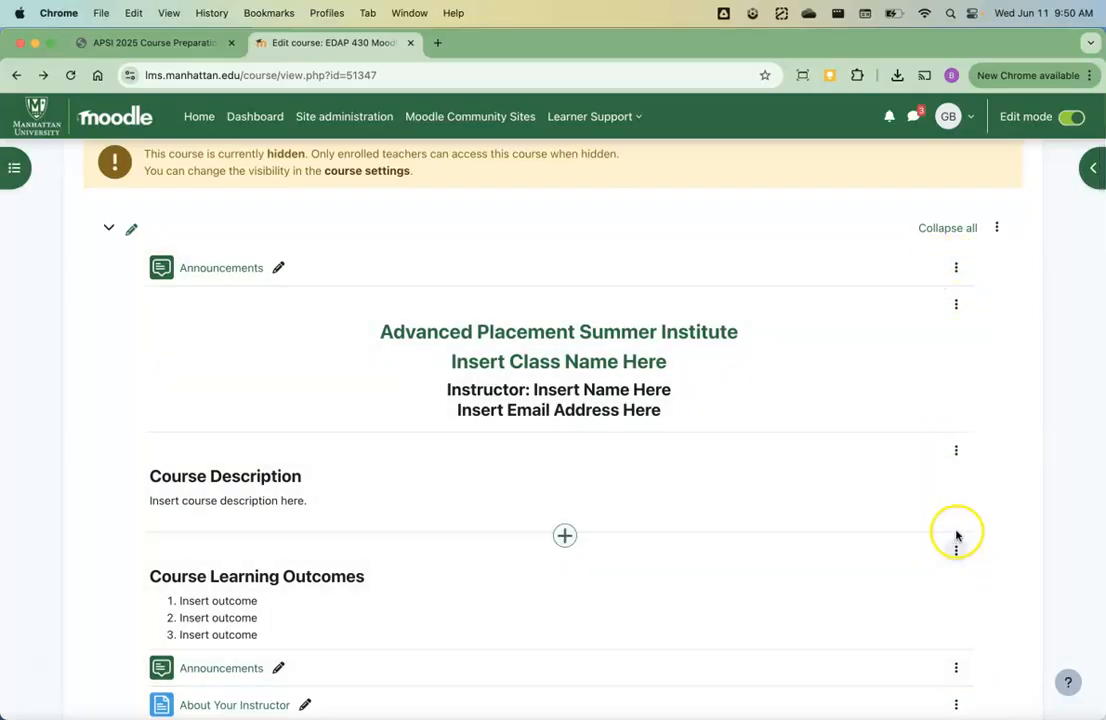
drag(961, 458, 958, 311)
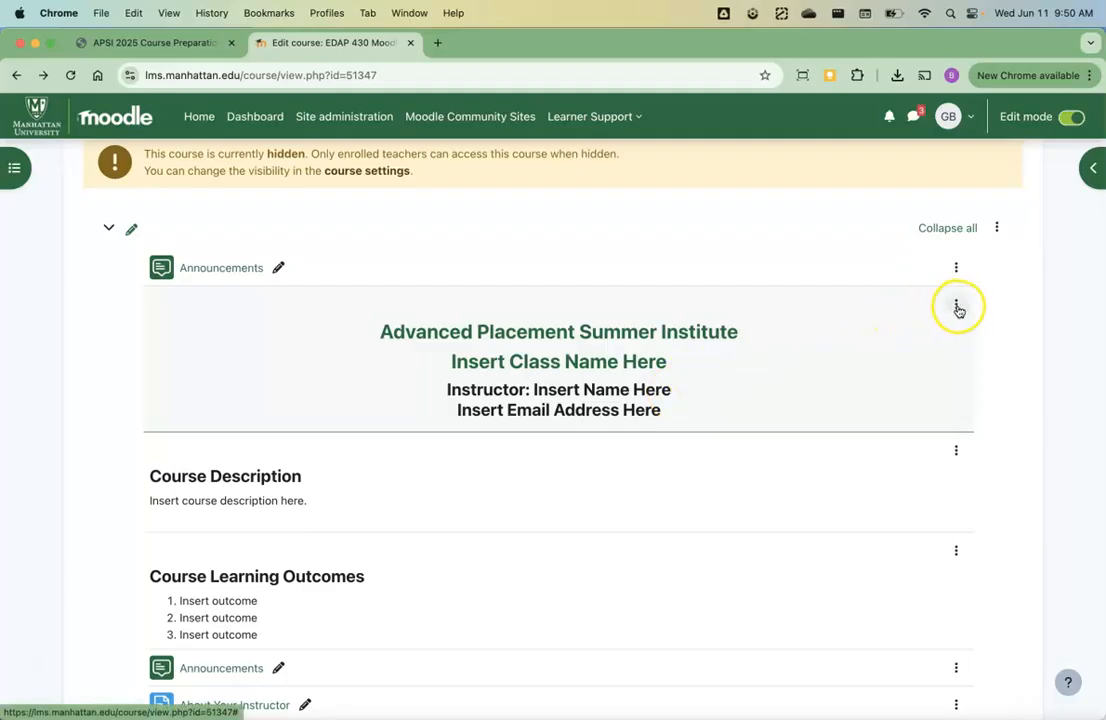
click(956, 306)
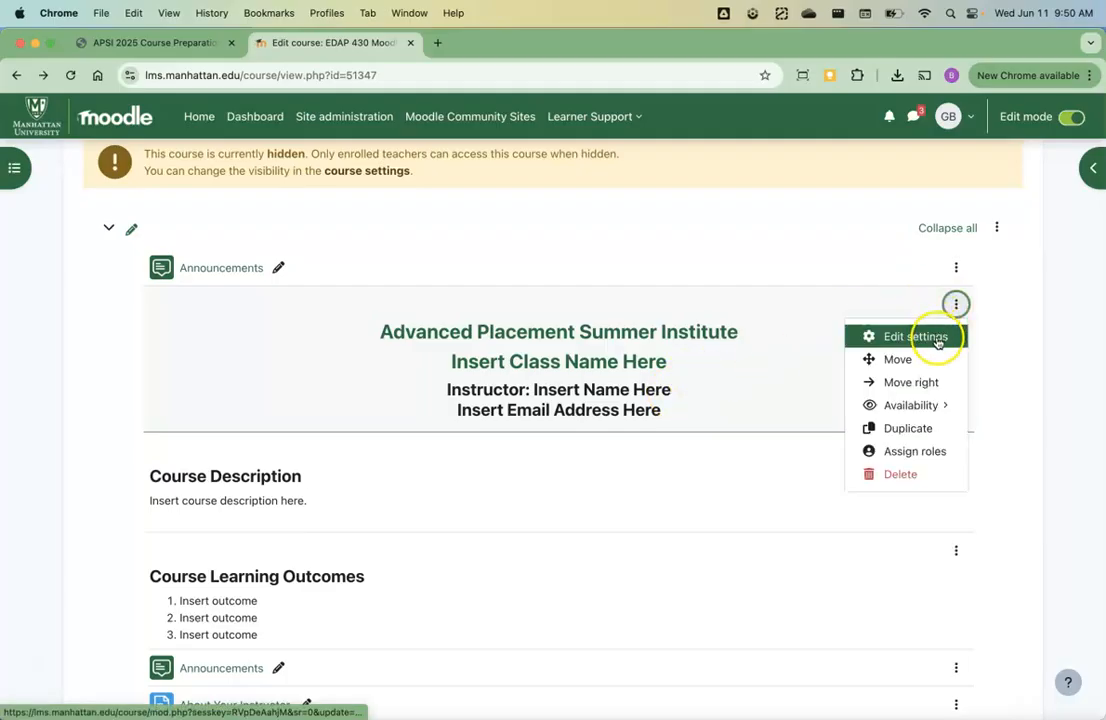
click(937, 340)
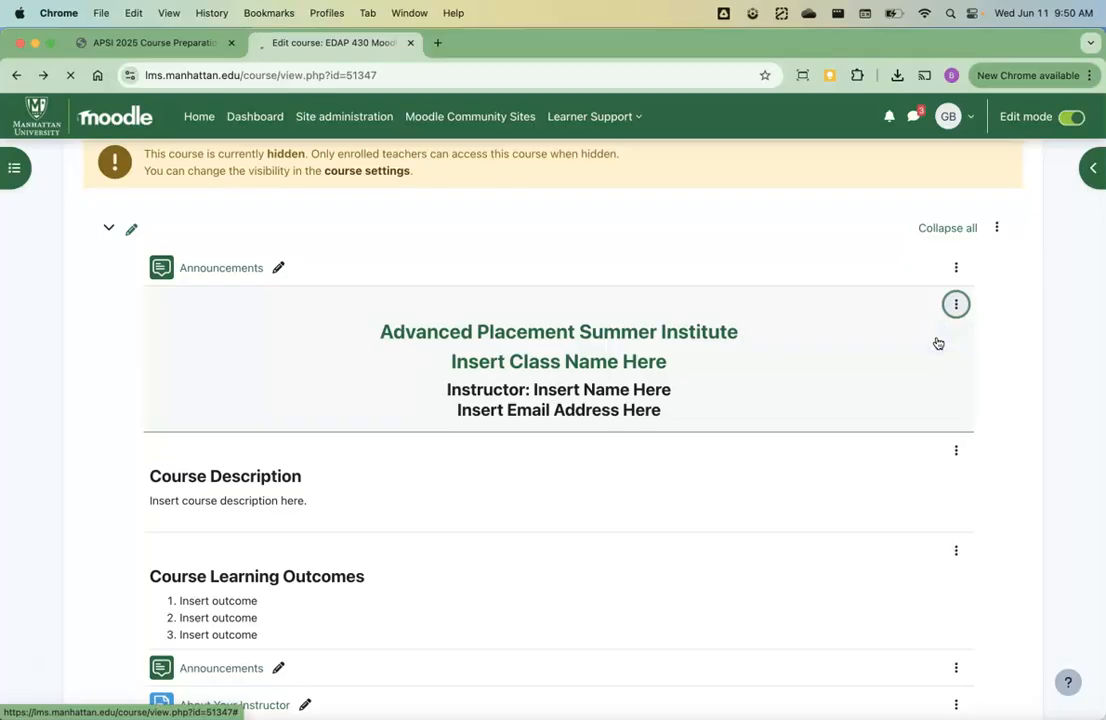
scroll(730, 481, down, 2)
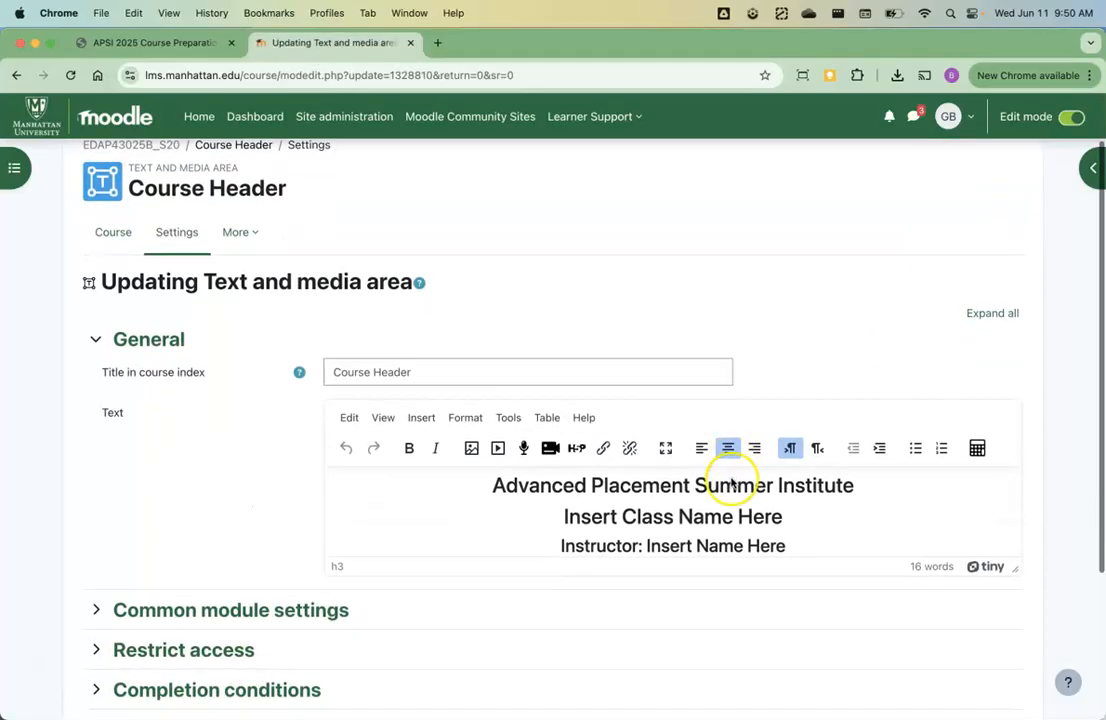
drag(558, 498, 770, 491)
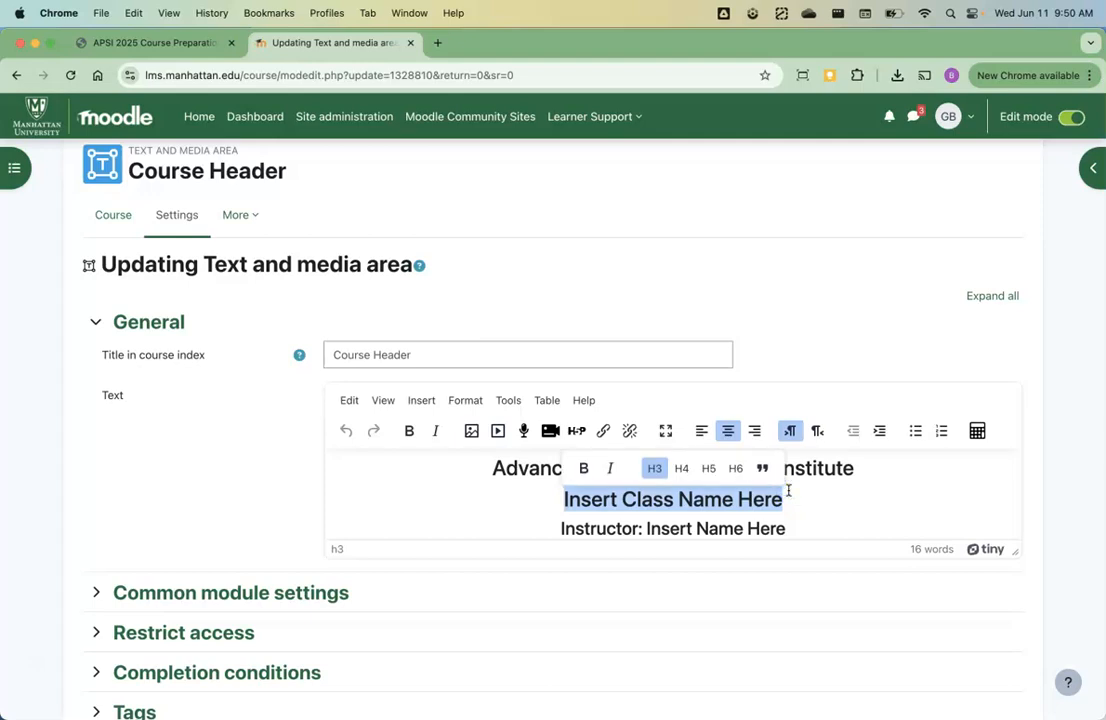
text(Moodle for APSI)
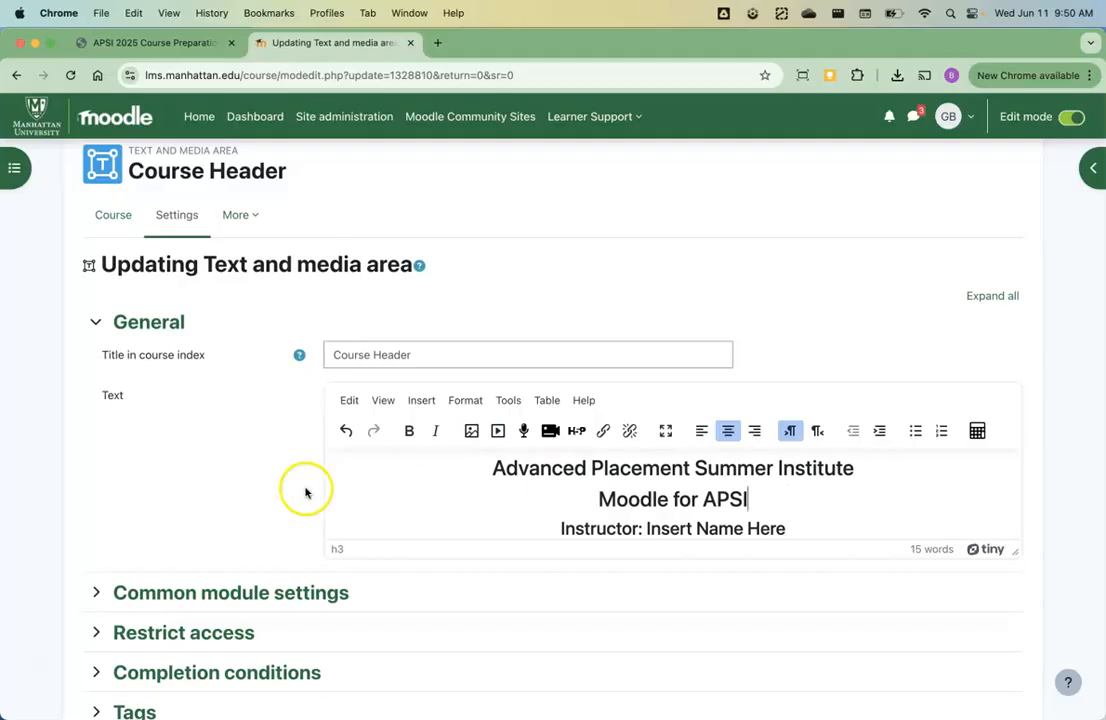
scroll(240, 486, down, 5)
click(405, 636)
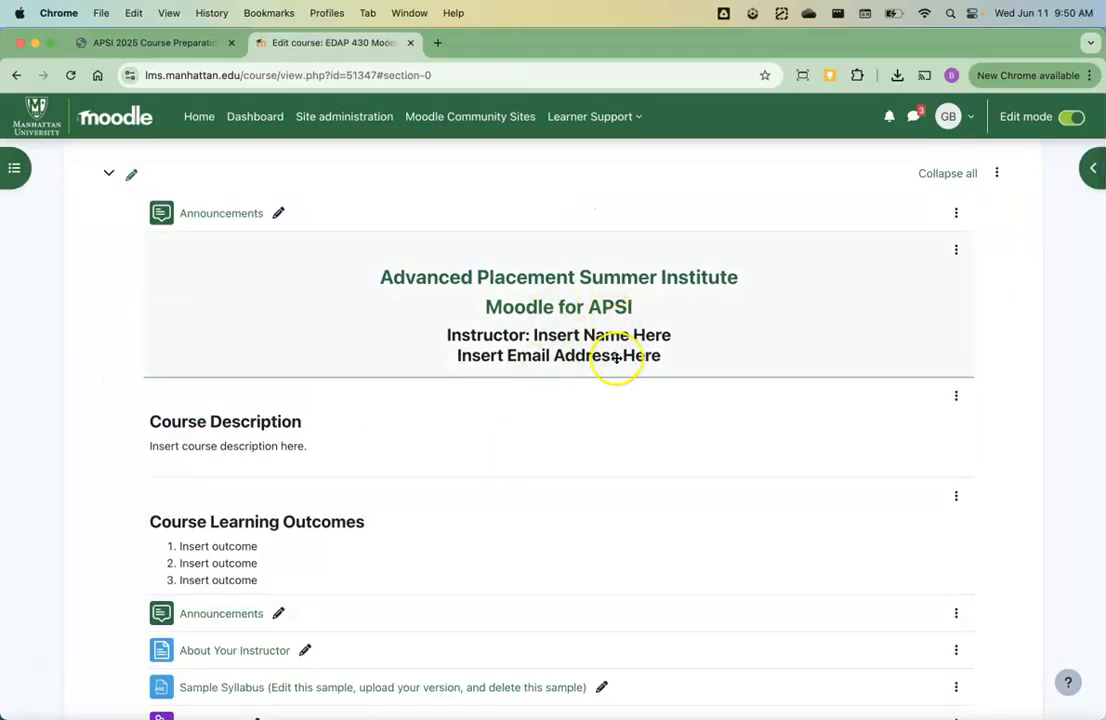
Step: Replace the placeholder text in the Course Description block with "Learn about Moodle" and save back to the course
click(613, 405)
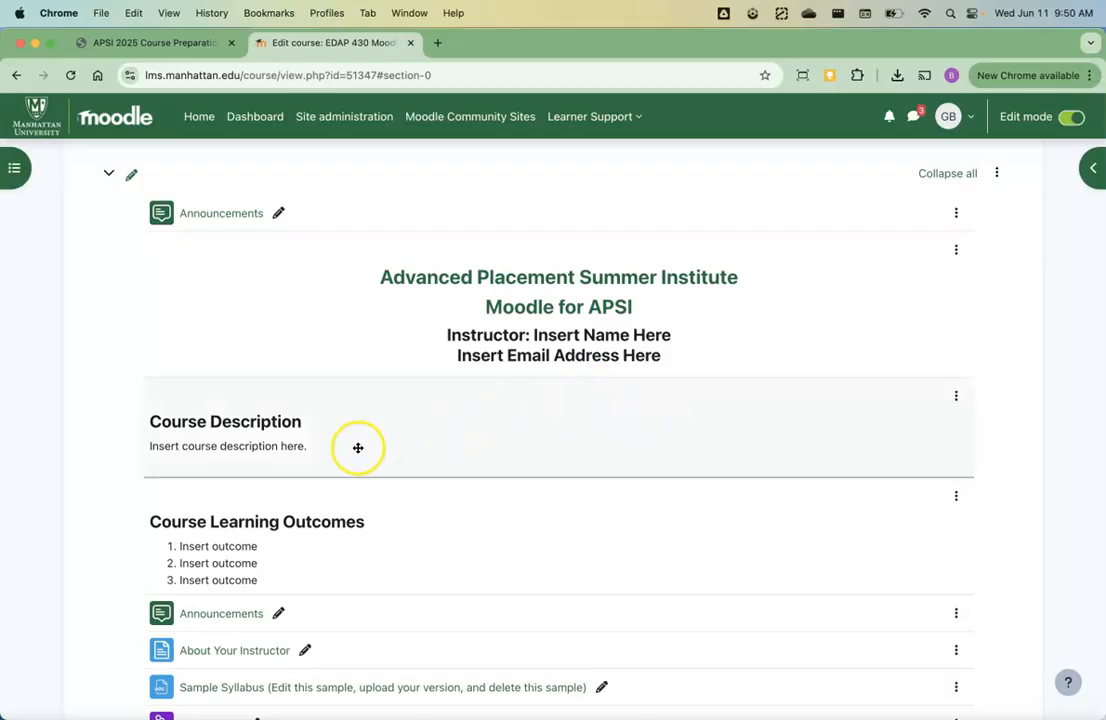
click(956, 396)
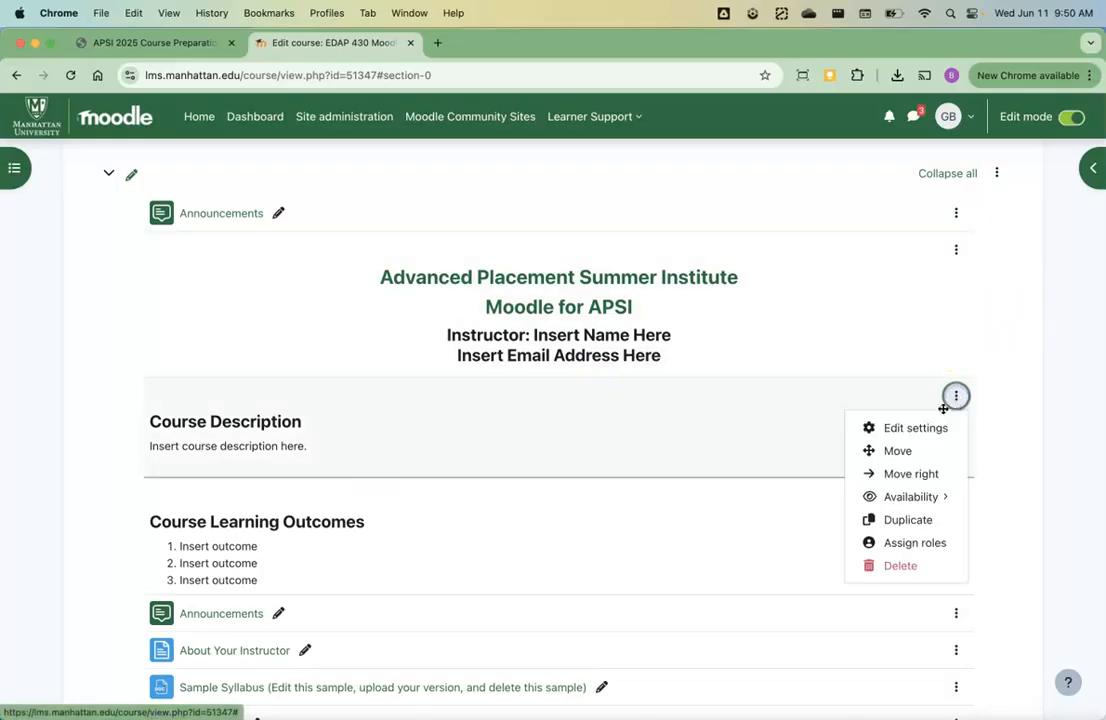
click(933, 426)
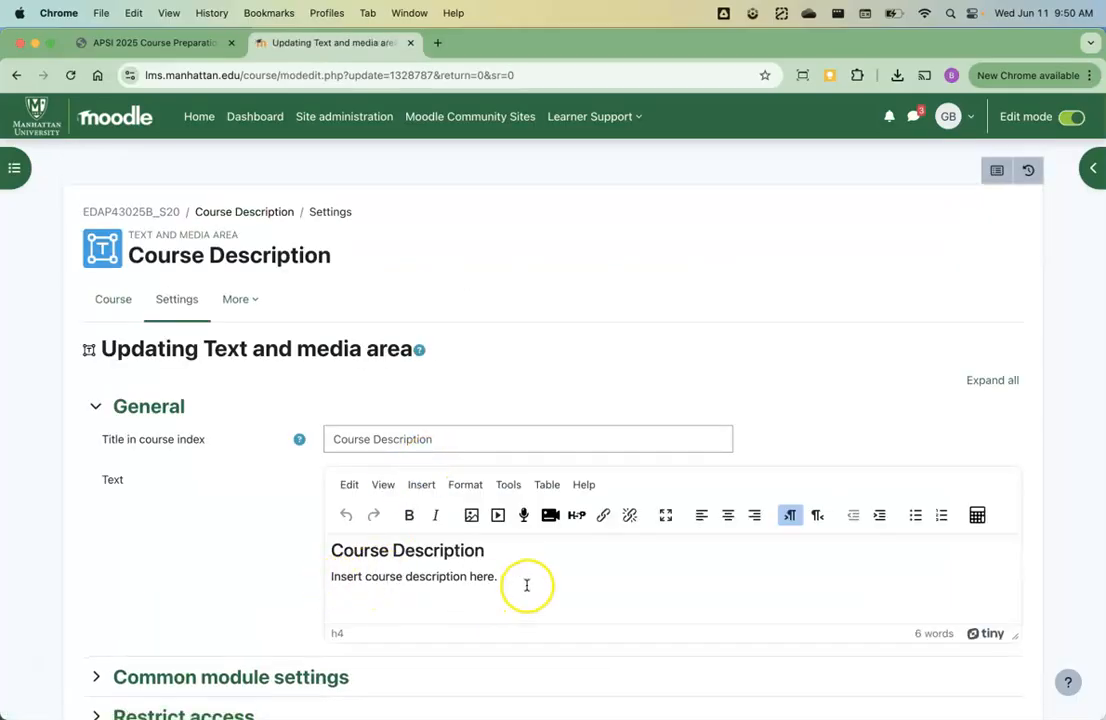
triple_click(318, 580)
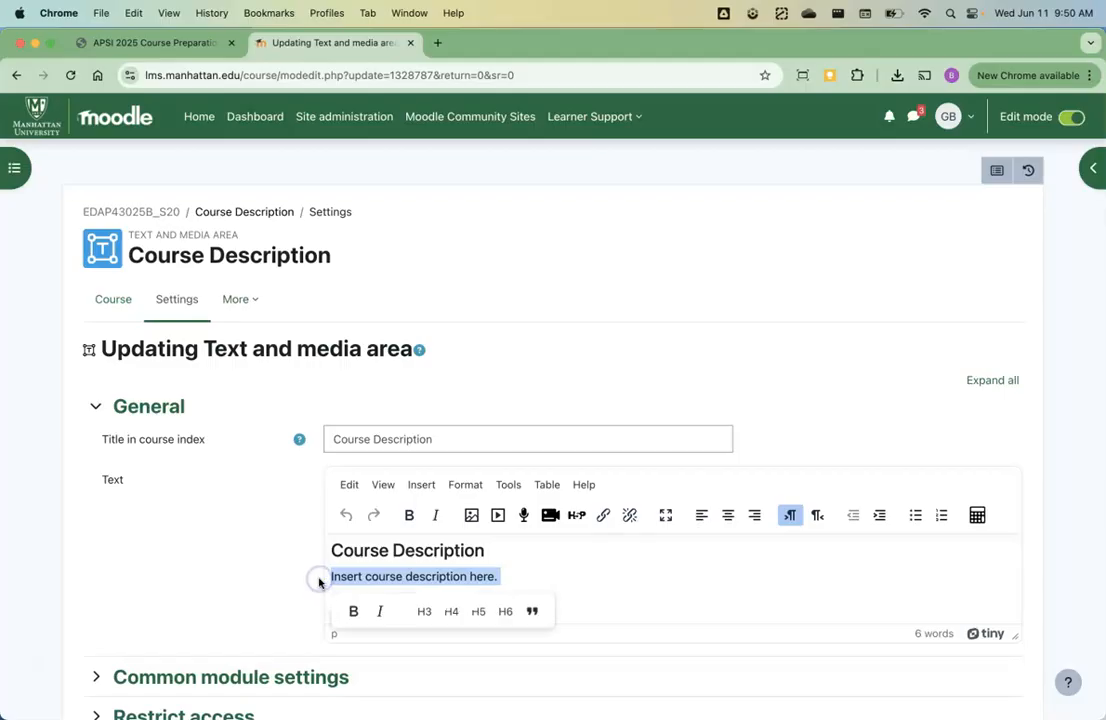
text(Learn about M)
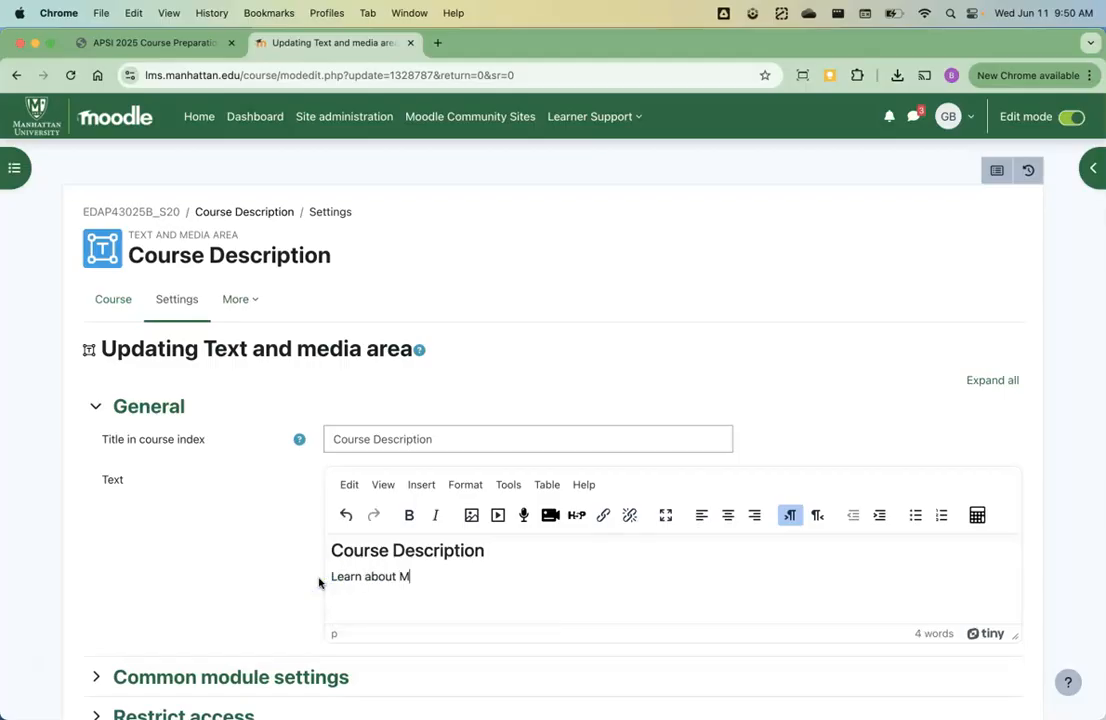
scroll(228, 585, down, 5)
click(414, 636)
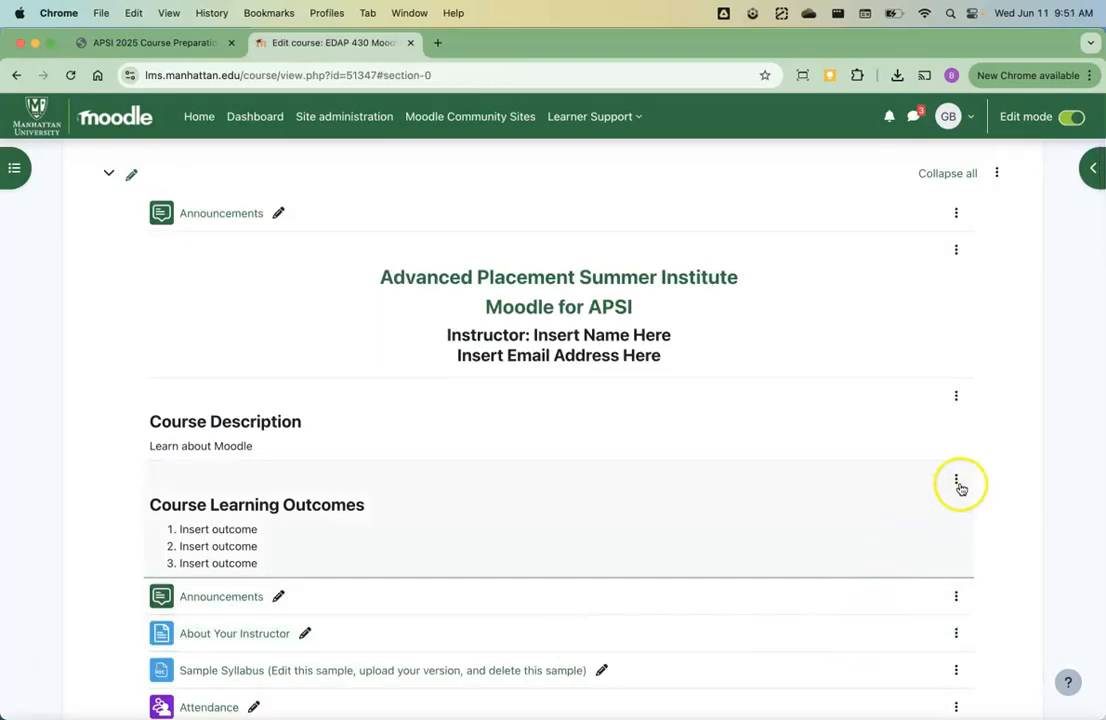
Step: Change the first item in the Course Learning Outcomes block to "Set up Moodle" and save back to the course
click(956, 481)
click(924, 509)
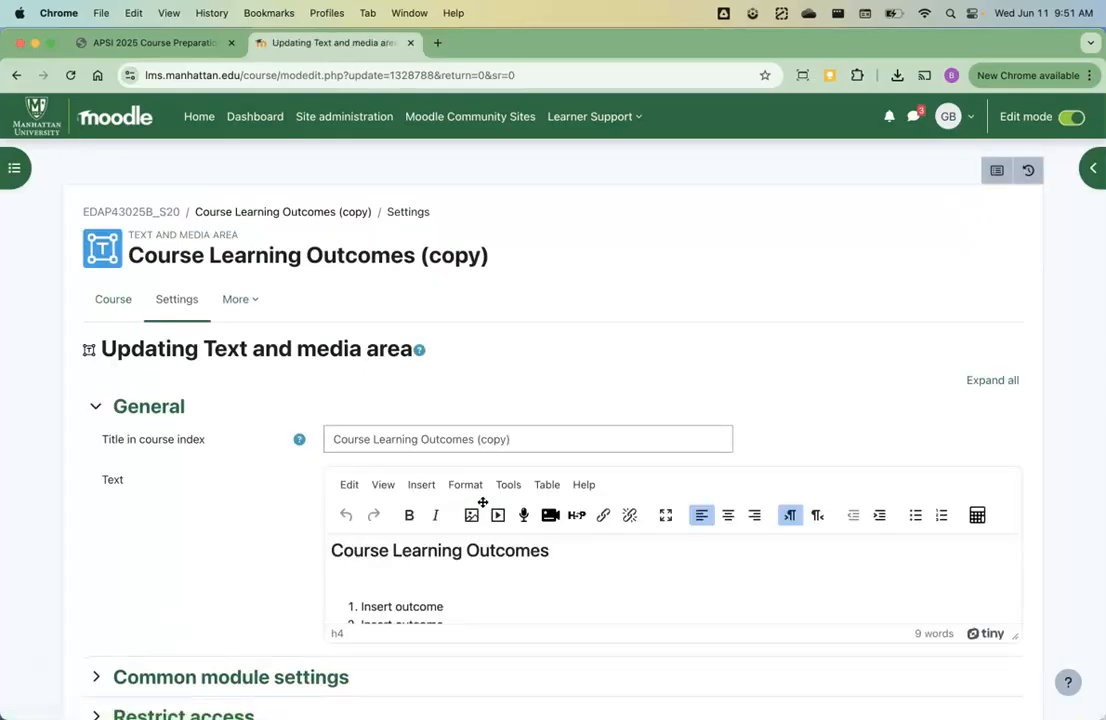
scroll(425, 555, down, 3)
scroll(453, 545, up, 2)
drag(444, 559, 331, 565)
text(Set up Moodle)
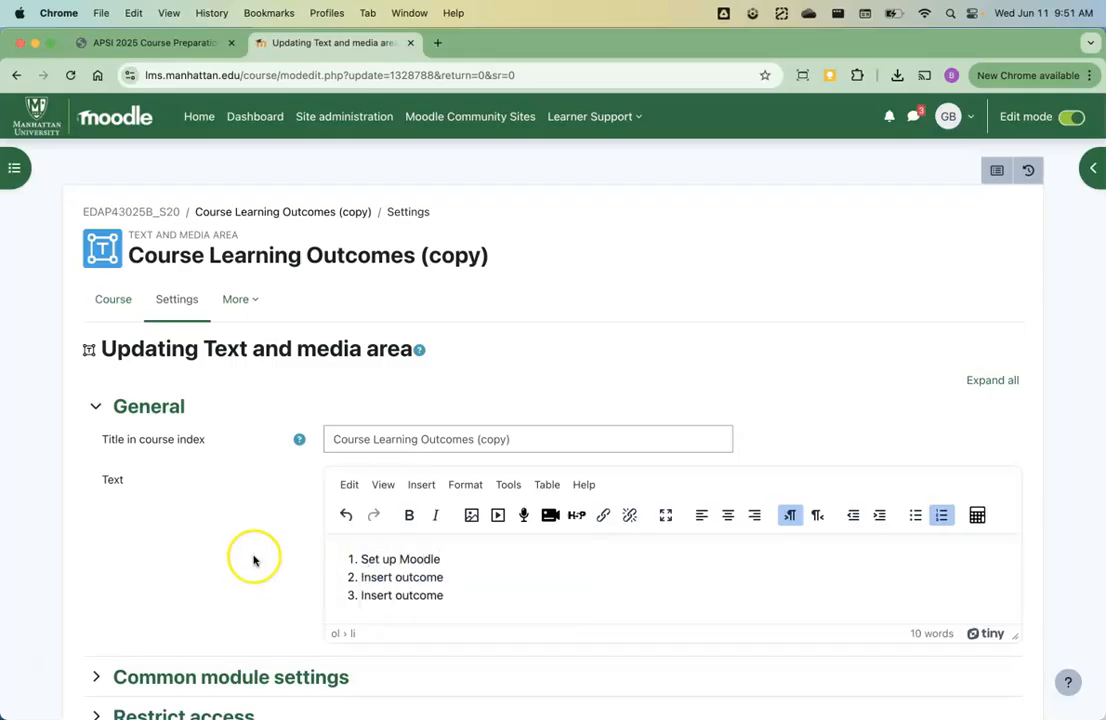
scroll(254, 562, down, 5)
click(367, 634)
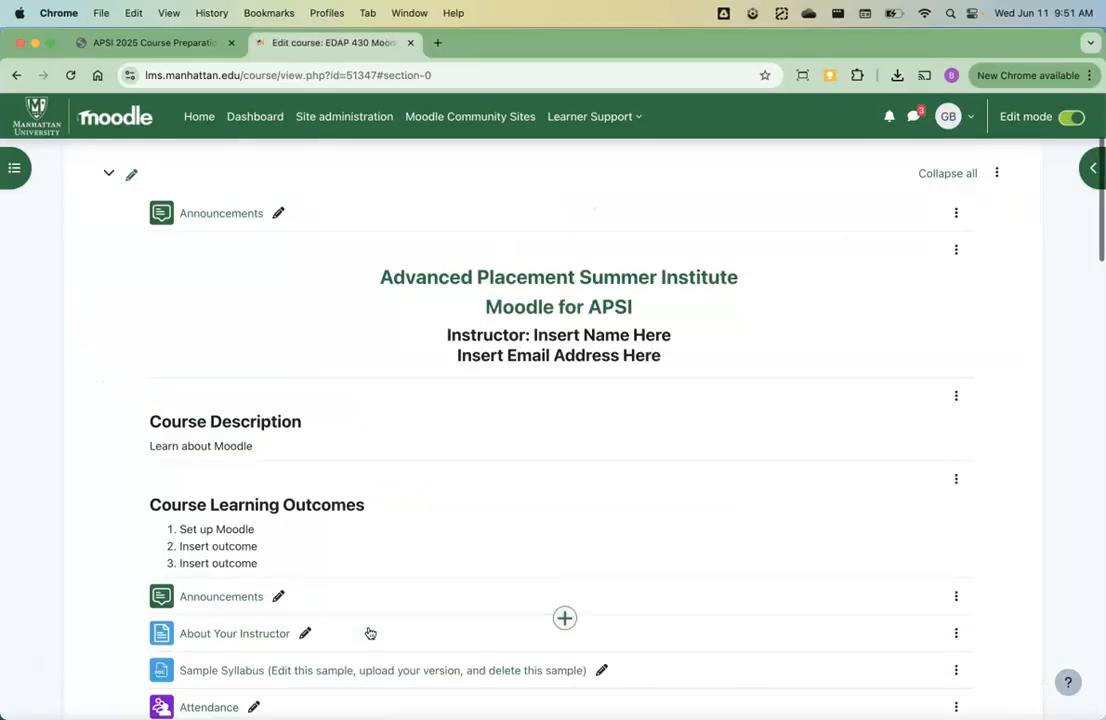
Step: Read the checklist's section on customizing pages, and view the course's Etiquette Guidelines page
scroll(370, 633, down, 1)
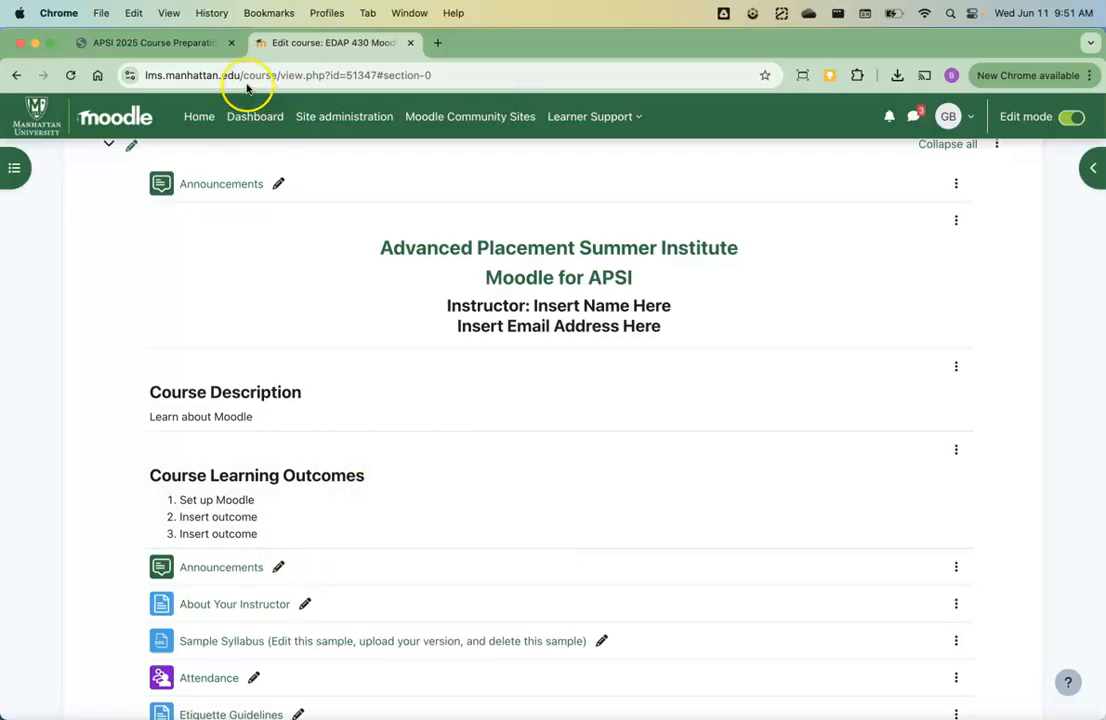
click(189, 46)
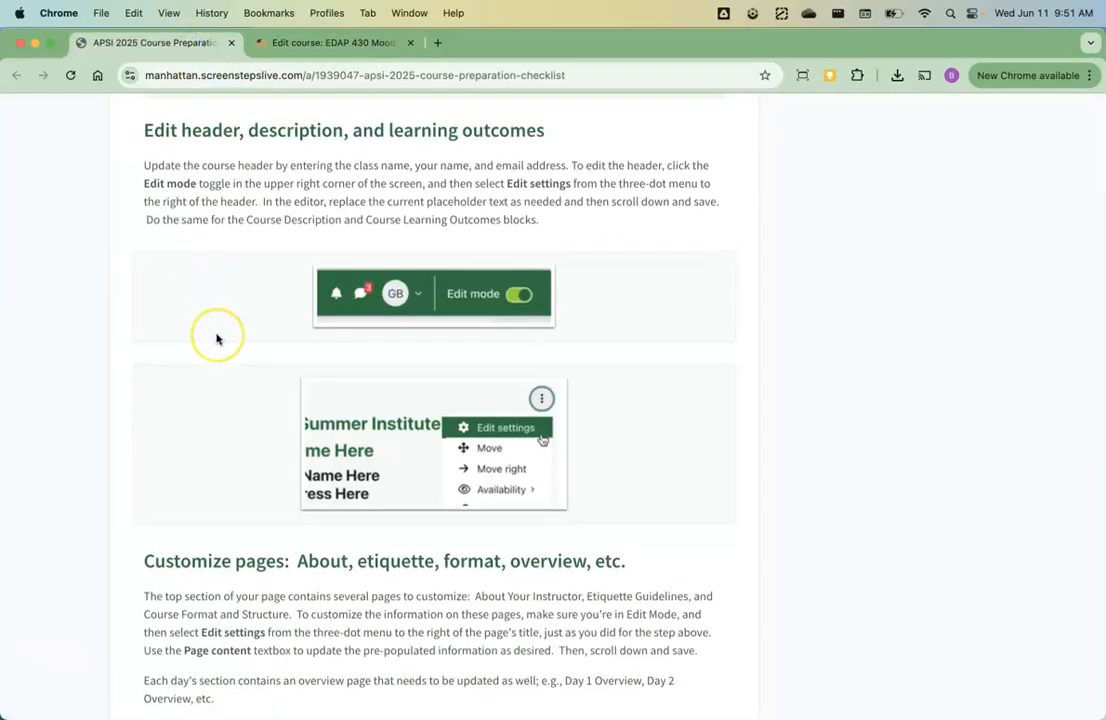
scroll(217, 338, down, 7)
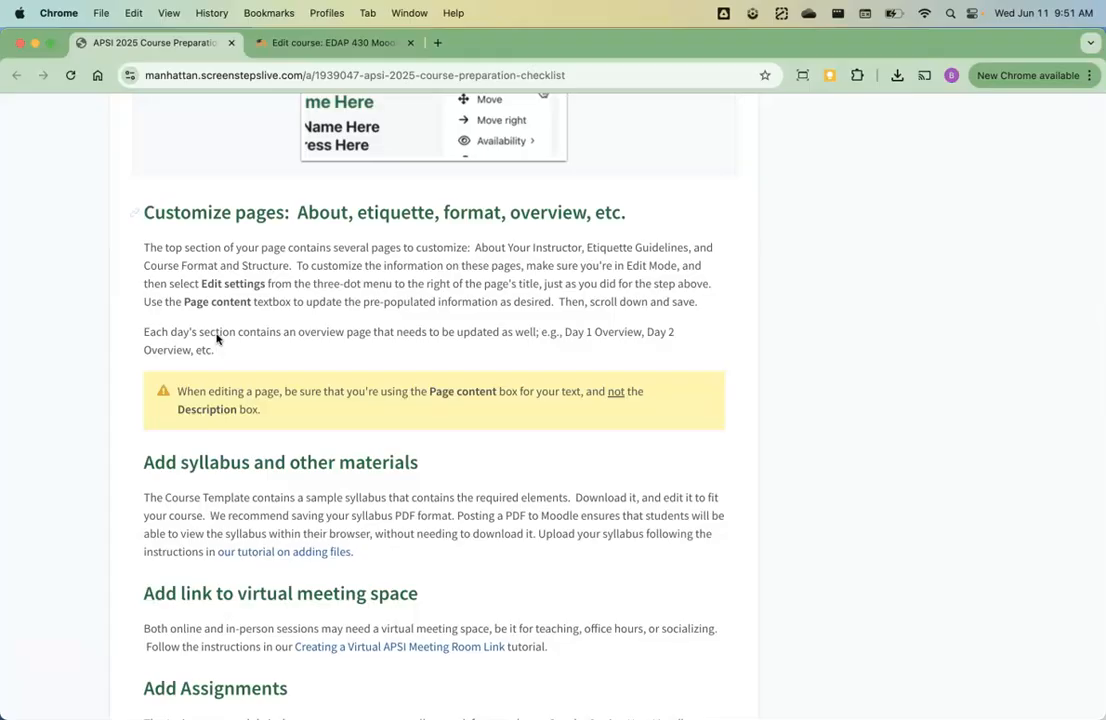
click(316, 44)
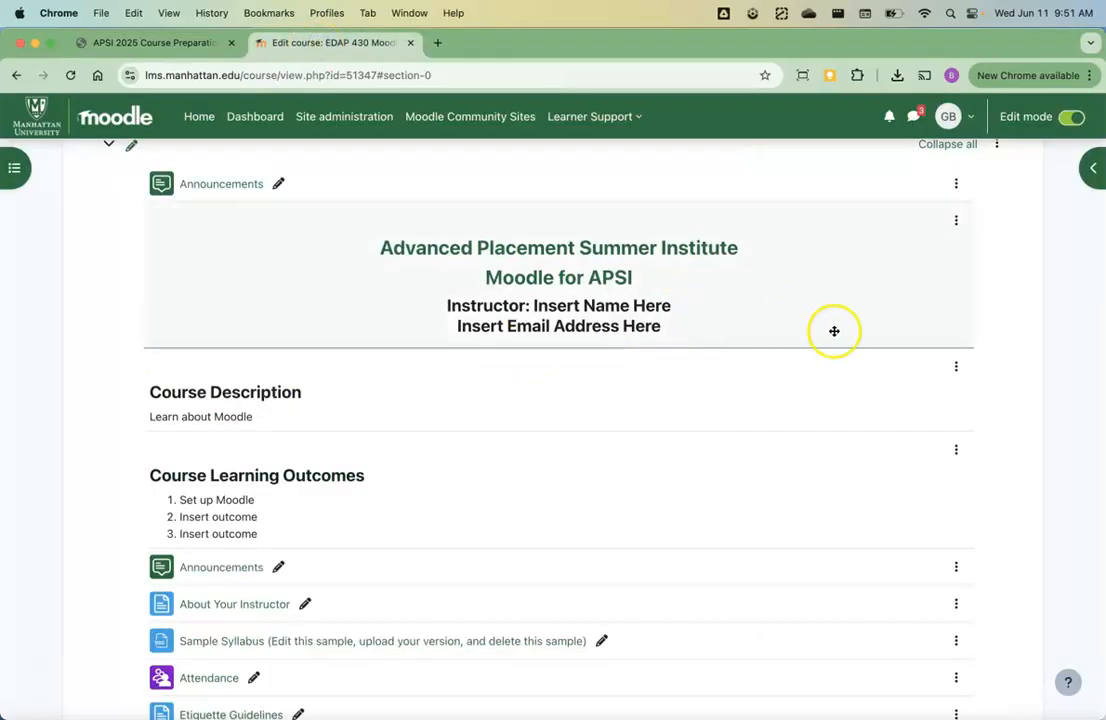
scroll(835, 340, down, 3)
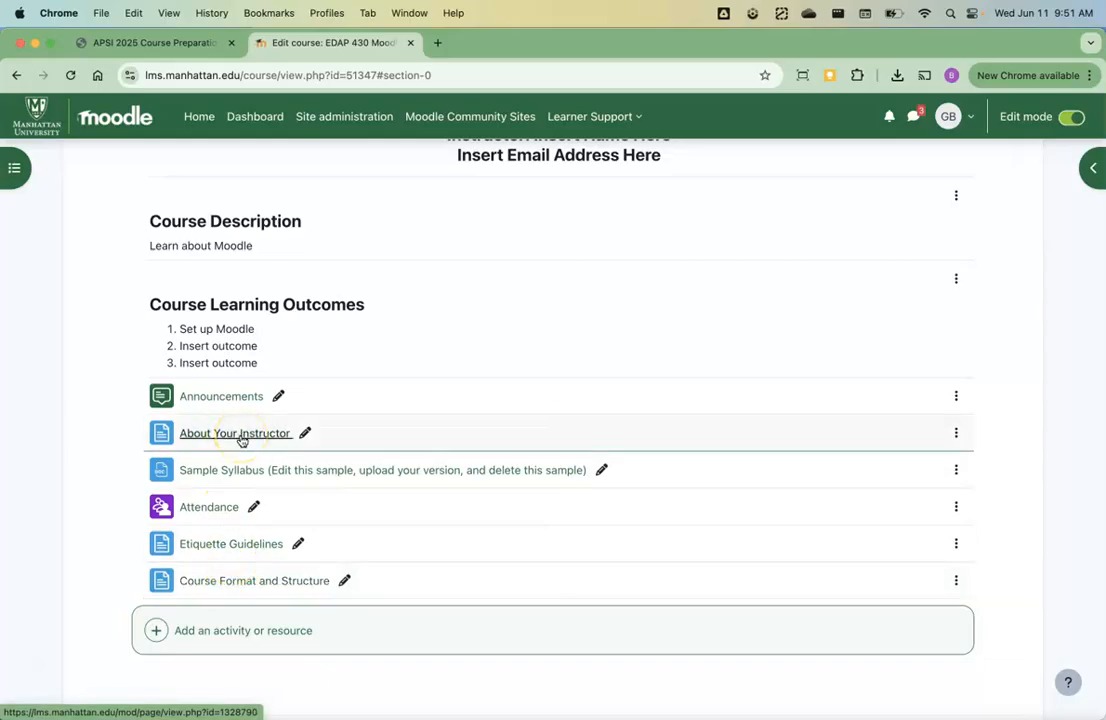
click(225, 545)
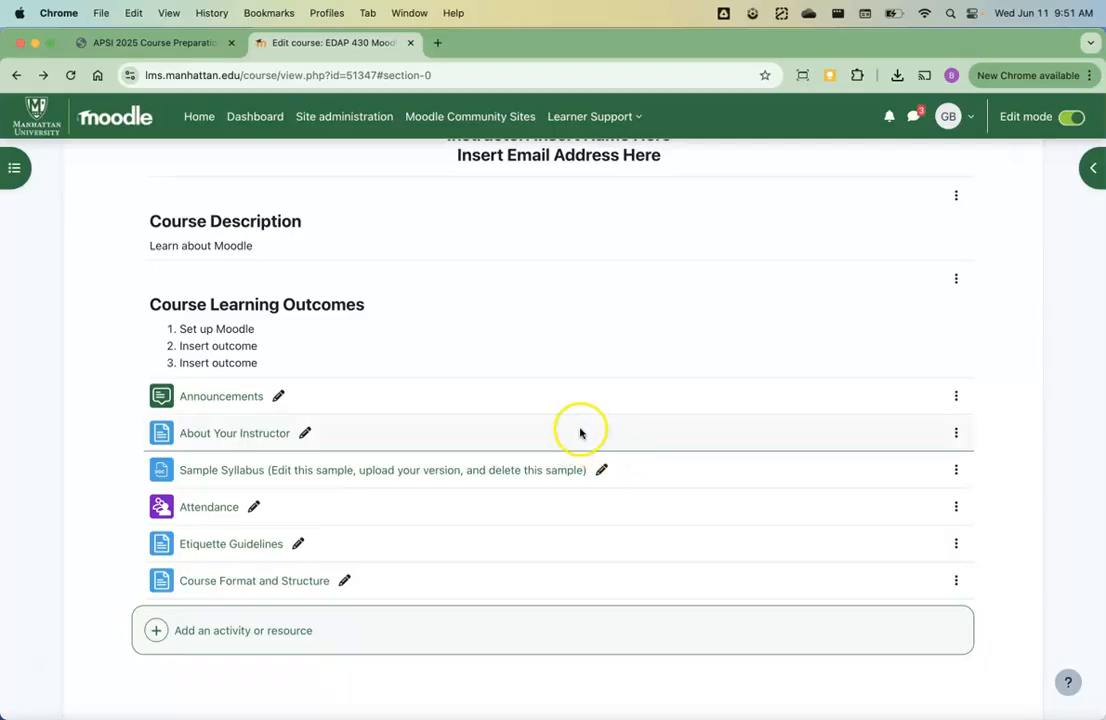
Step: Open the About Your Instructor page's settings, examine its Page content box, and leave without saving
click(957, 436)
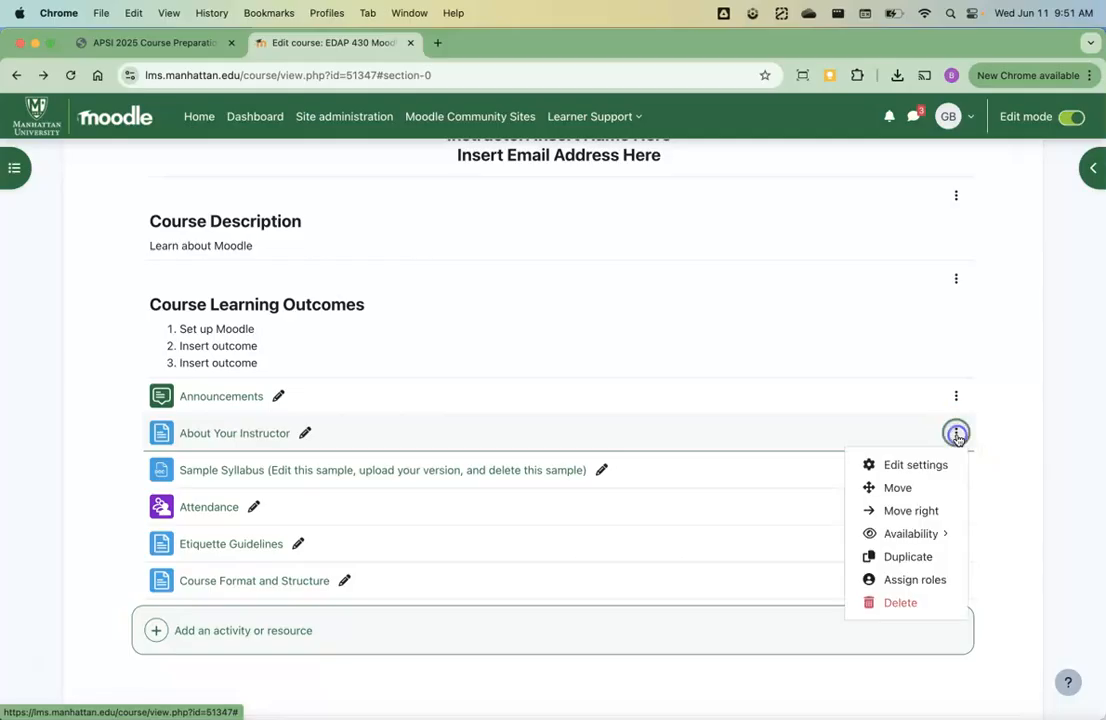
click(932, 466)
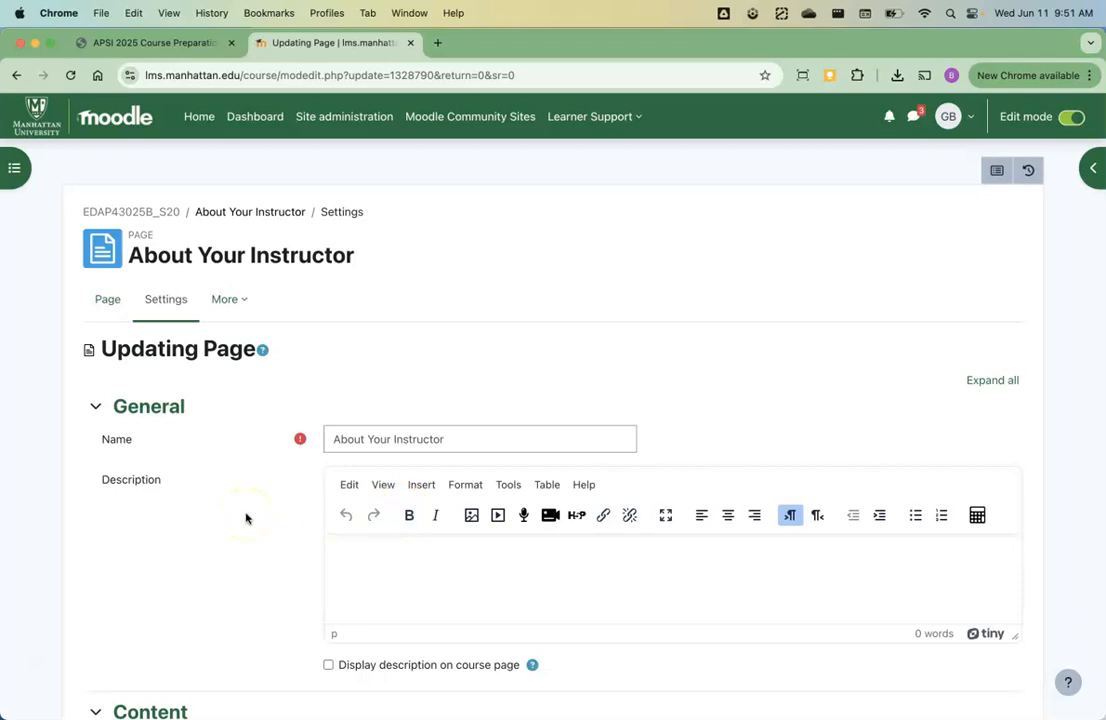
scroll(246, 518, down, 5)
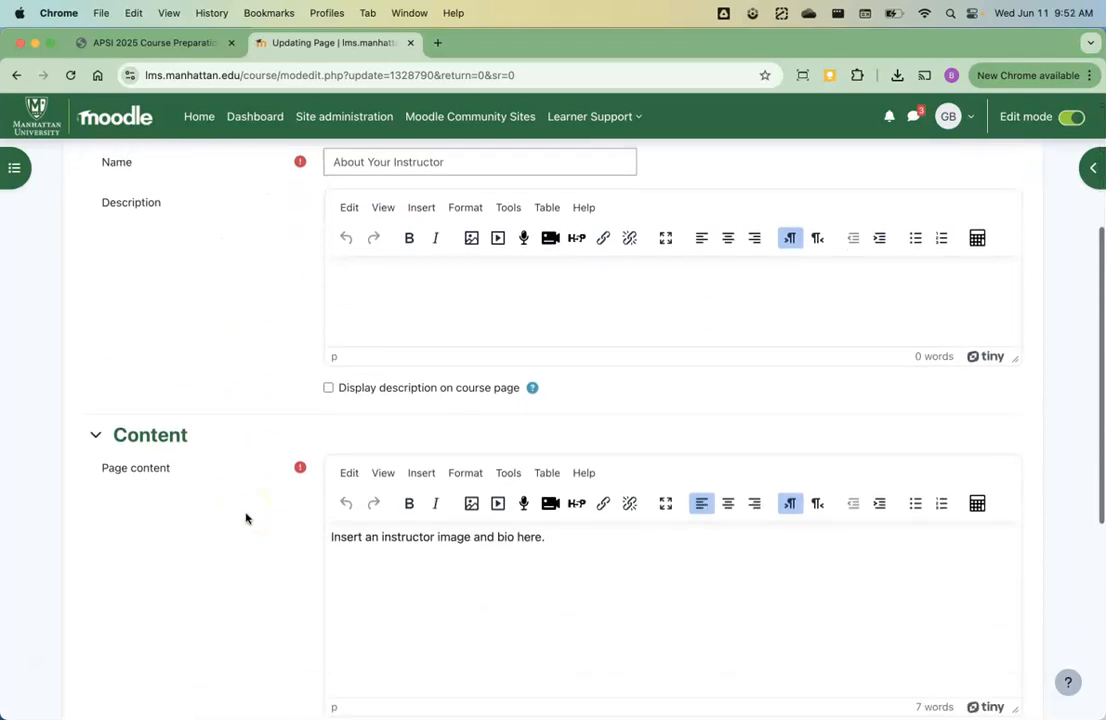
scroll(246, 518, down, 1)
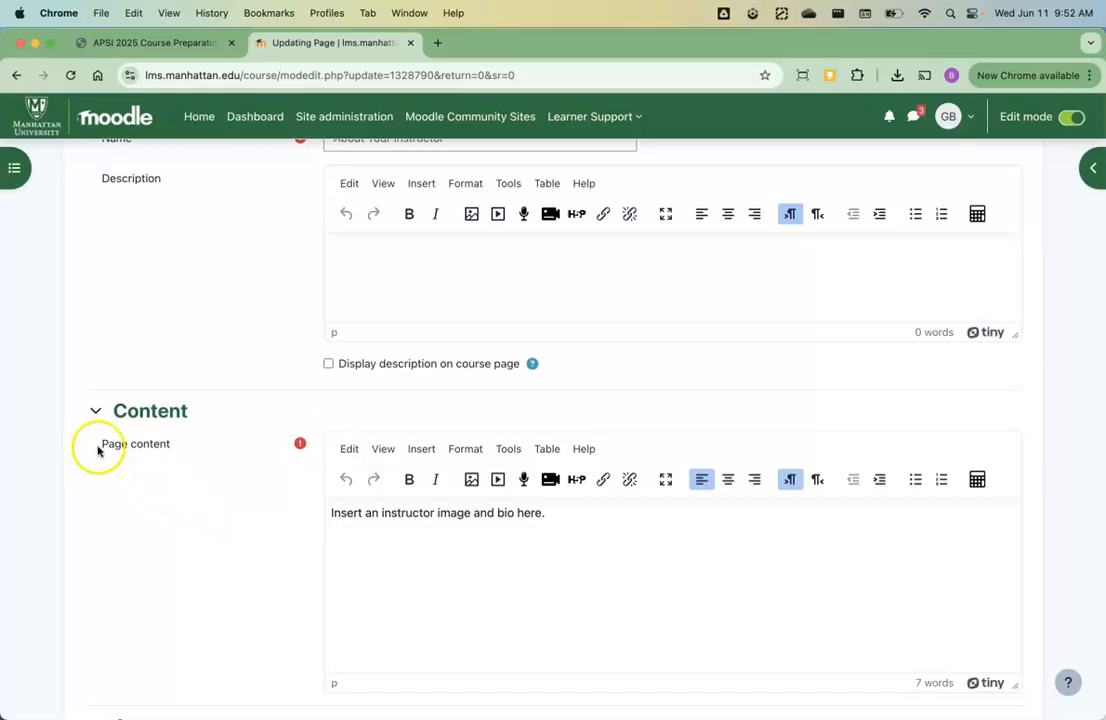
click(237, 572)
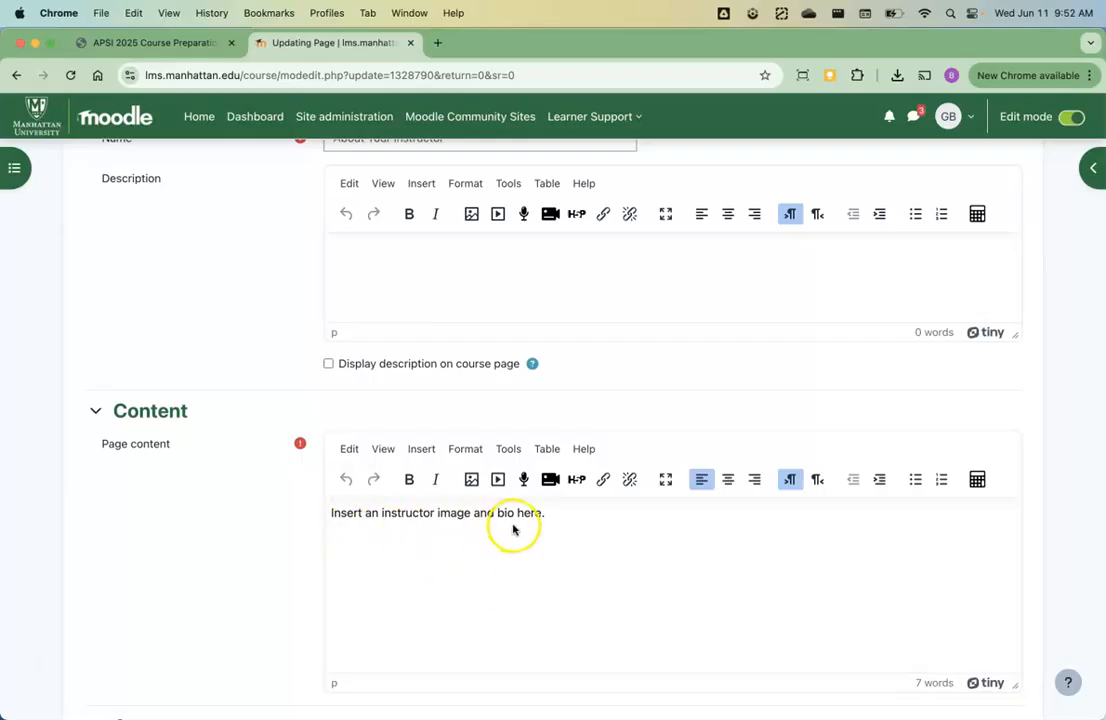
scroll(511, 594, down, 8)
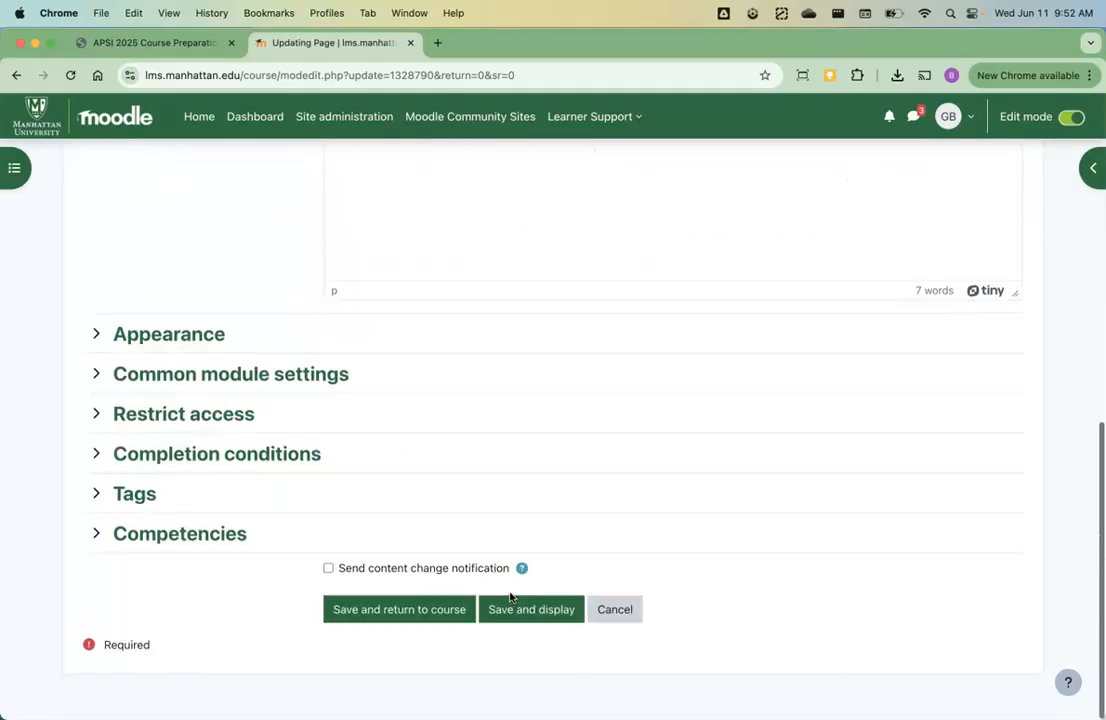
click(617, 622)
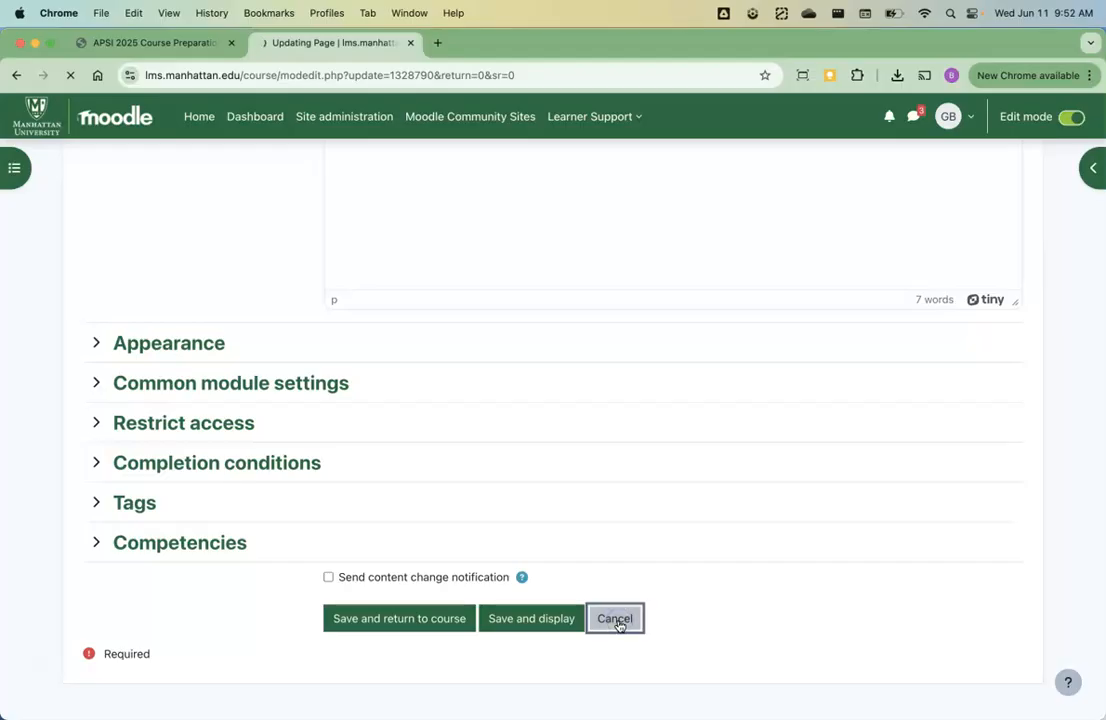
Step: Open the Etiquette Guidelines page's settings, examine its Page content text, and leave without saving
scroll(773, 553, down, 3)
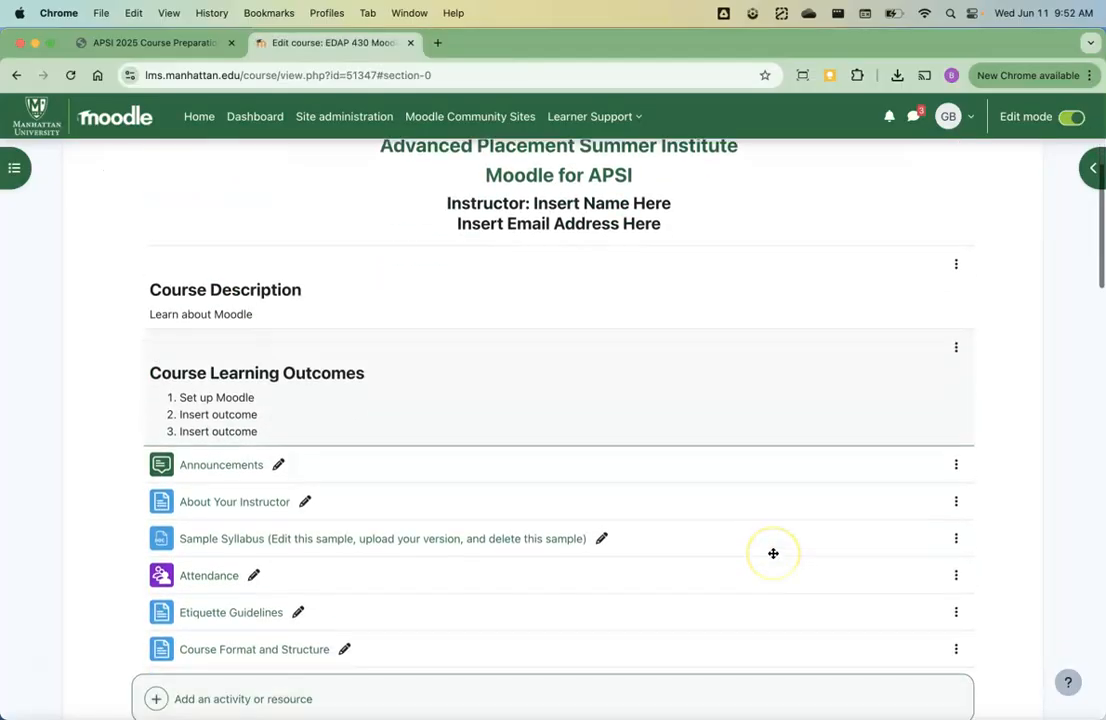
click(954, 598)
click(918, 630)
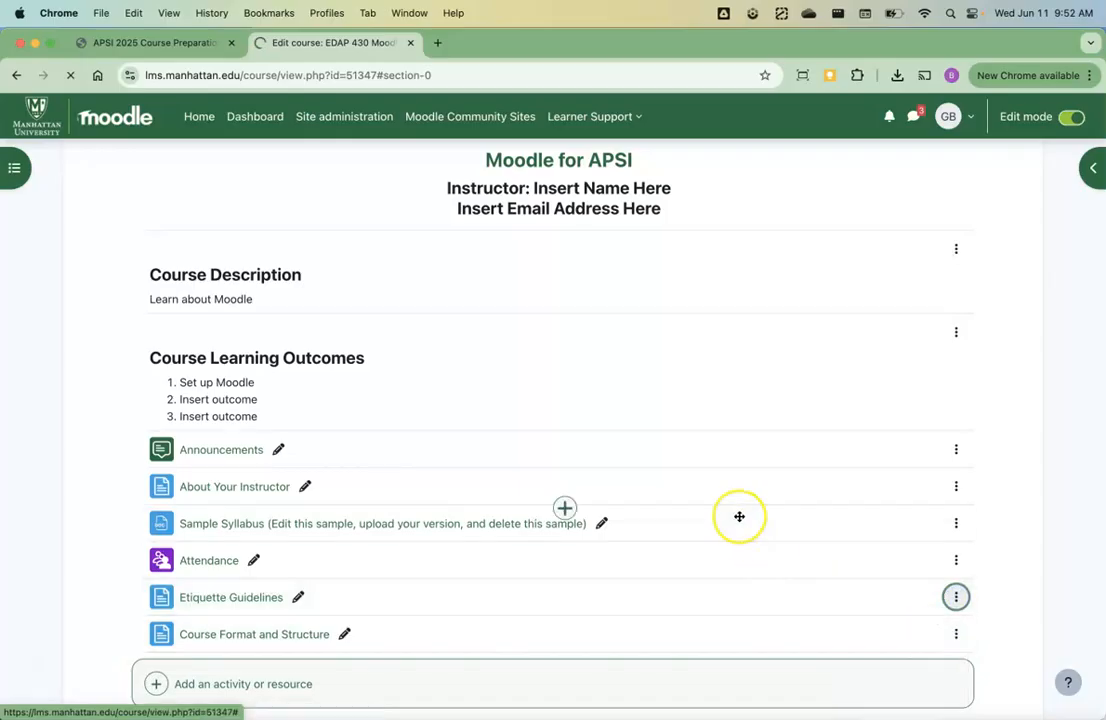
scroll(740, 530, down, 6)
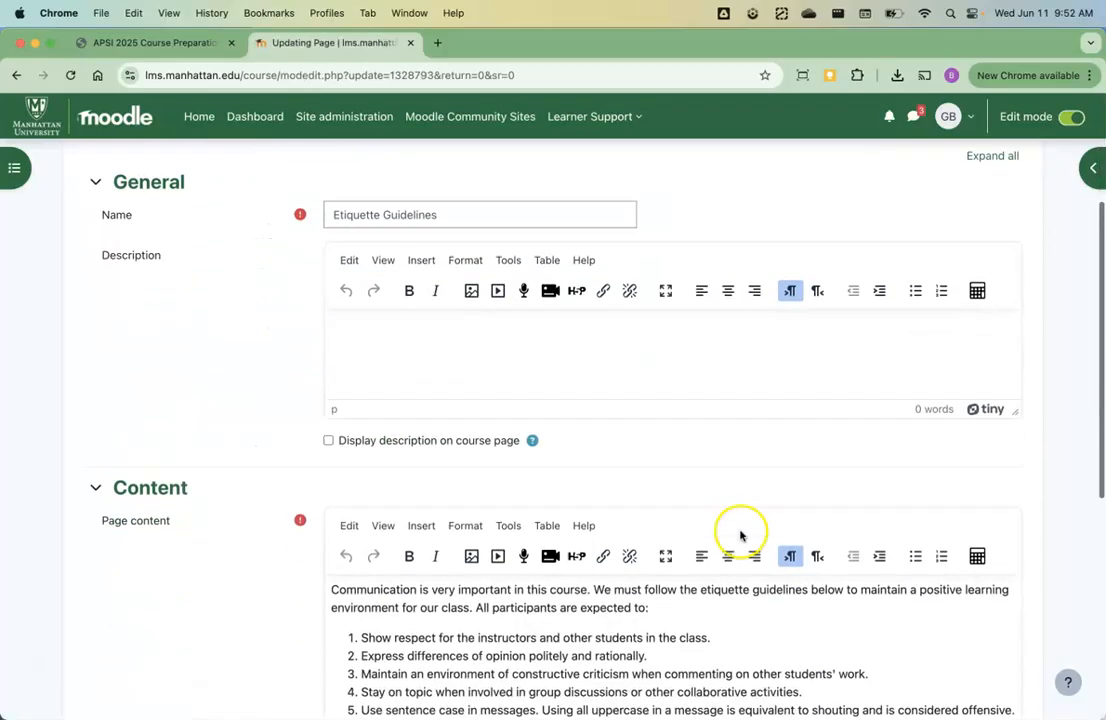
scroll(481, 565, up, 2)
scroll(481, 565, down, 3)
scroll(481, 565, up, 3)
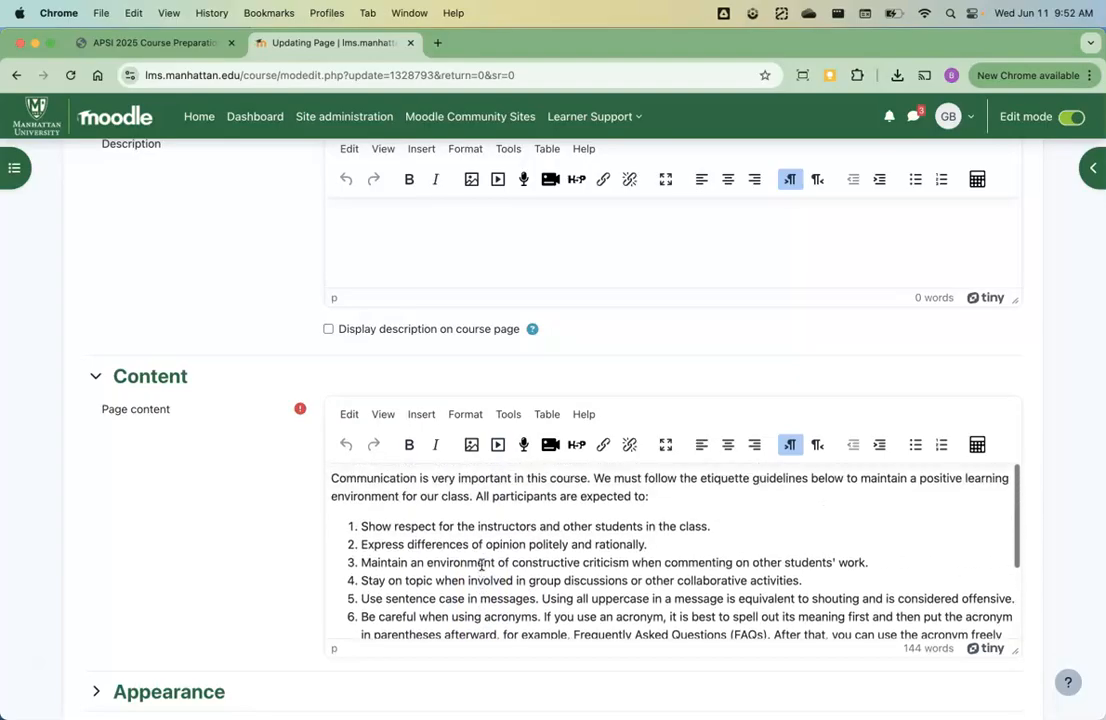
scroll(280, 568, down, 7)
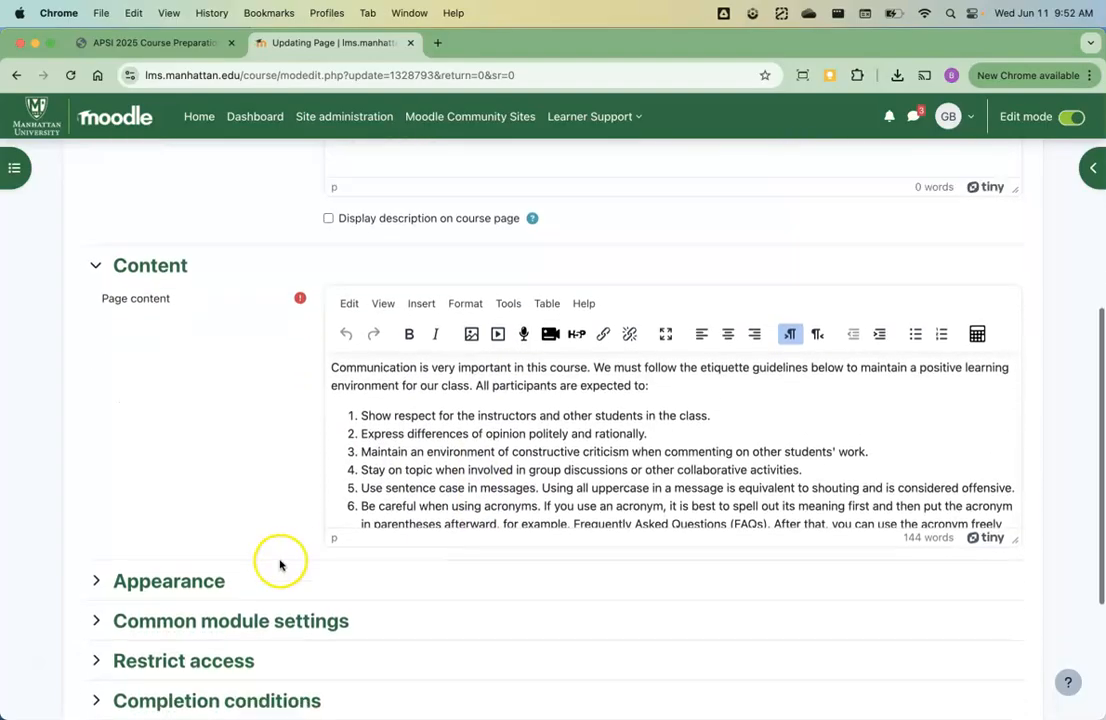
click(614, 622)
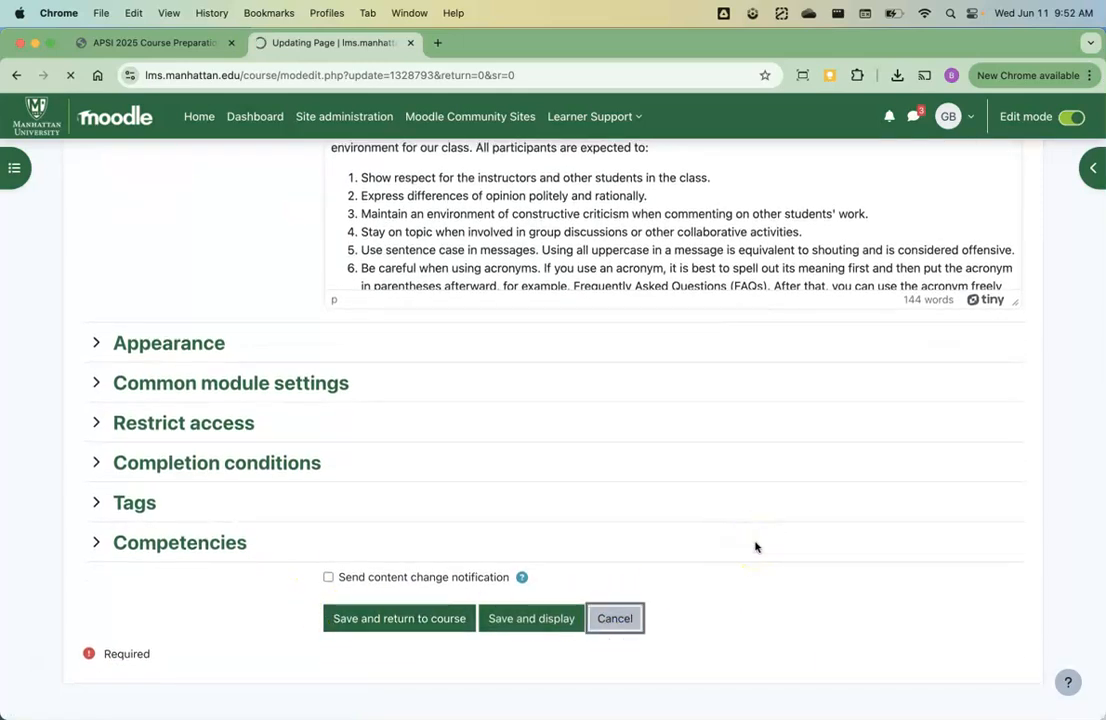
Step: Open the Course Format and Structure page's settings, examine the placeholder in its Page content box, and leave without saving
scroll(753, 545, down, 5)
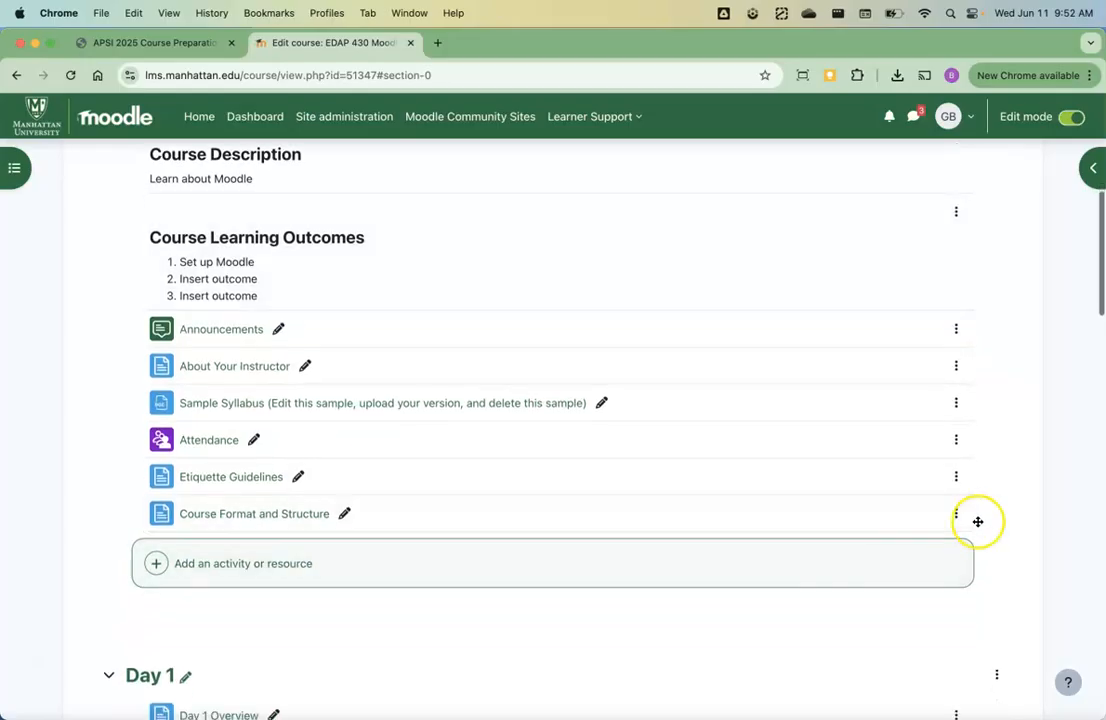
click(956, 514)
click(941, 547)
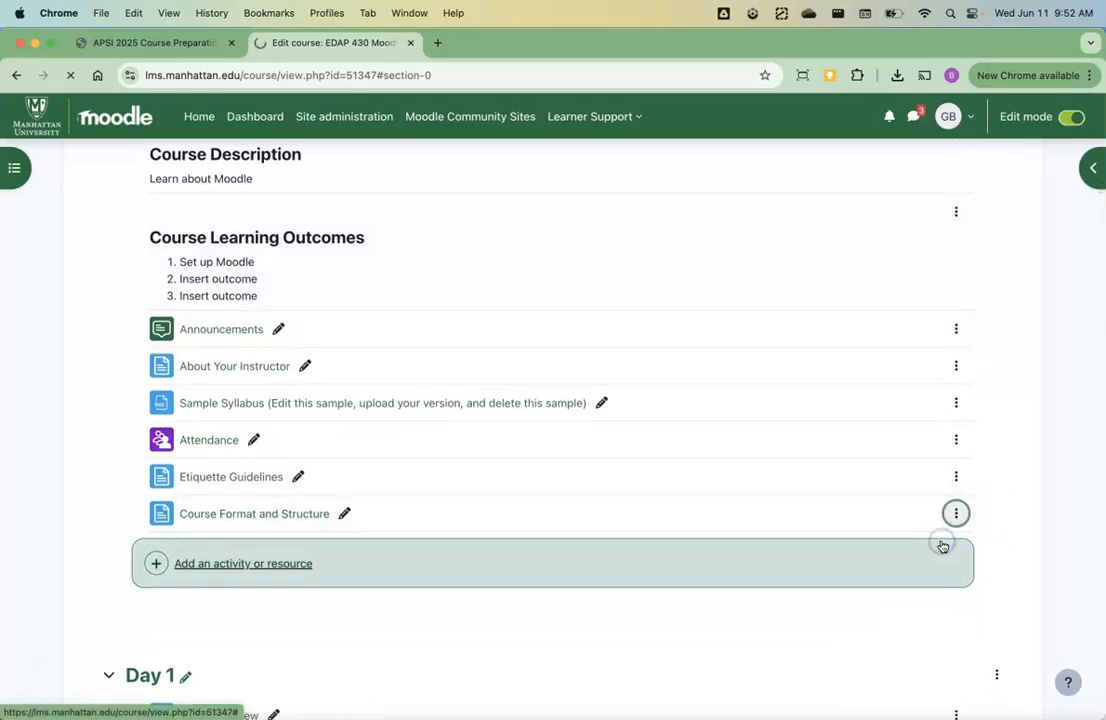
scroll(735, 502, down, 5)
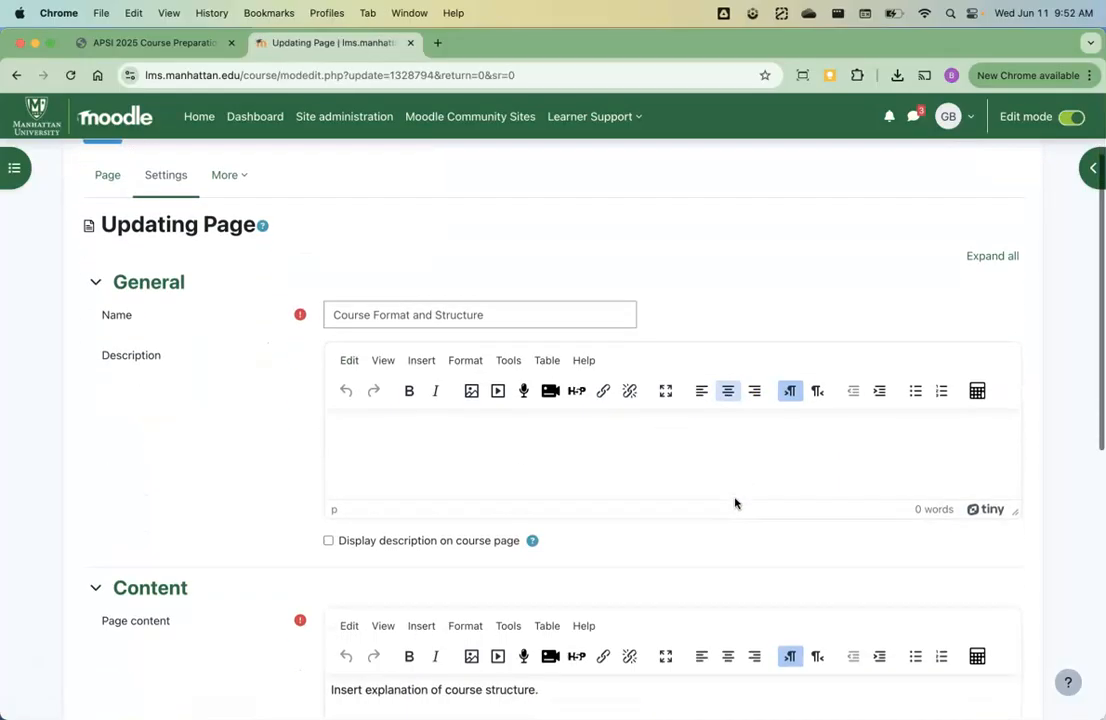
drag(545, 531, 326, 533)
click(272, 563)
scroll(272, 565, down, 7)
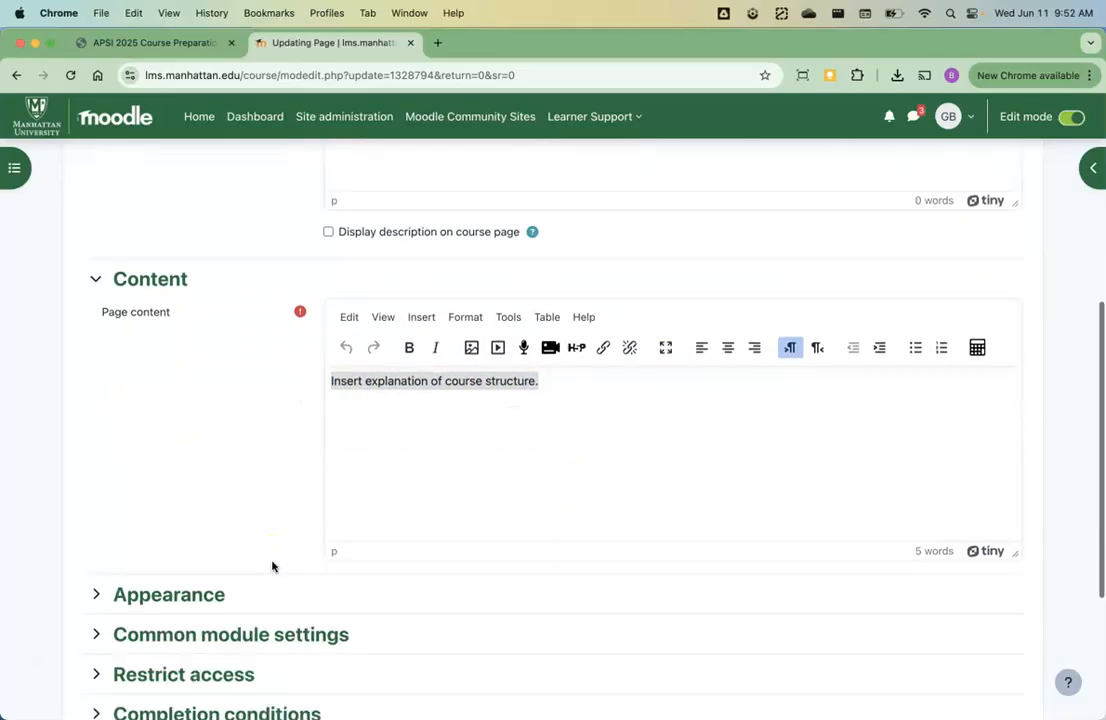
click(616, 619)
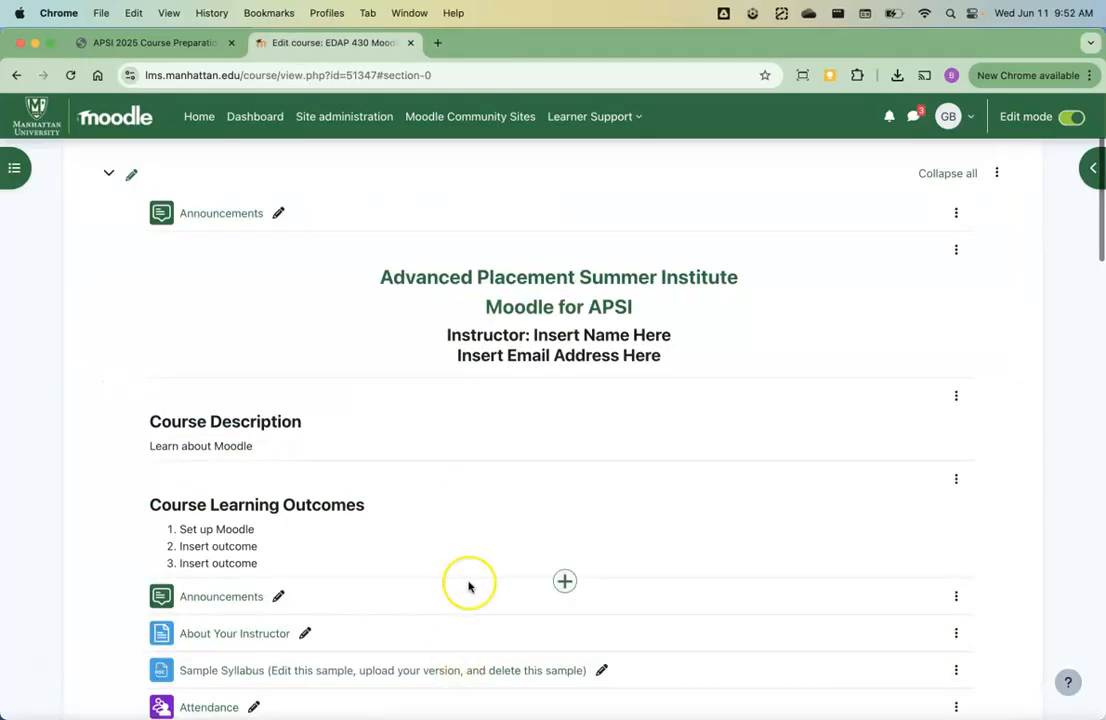
Step: View the Course Format and Structure page as displayed, and go back to the course
scroll(469, 586, down, 2)
scroll(469, 586, down, 3)
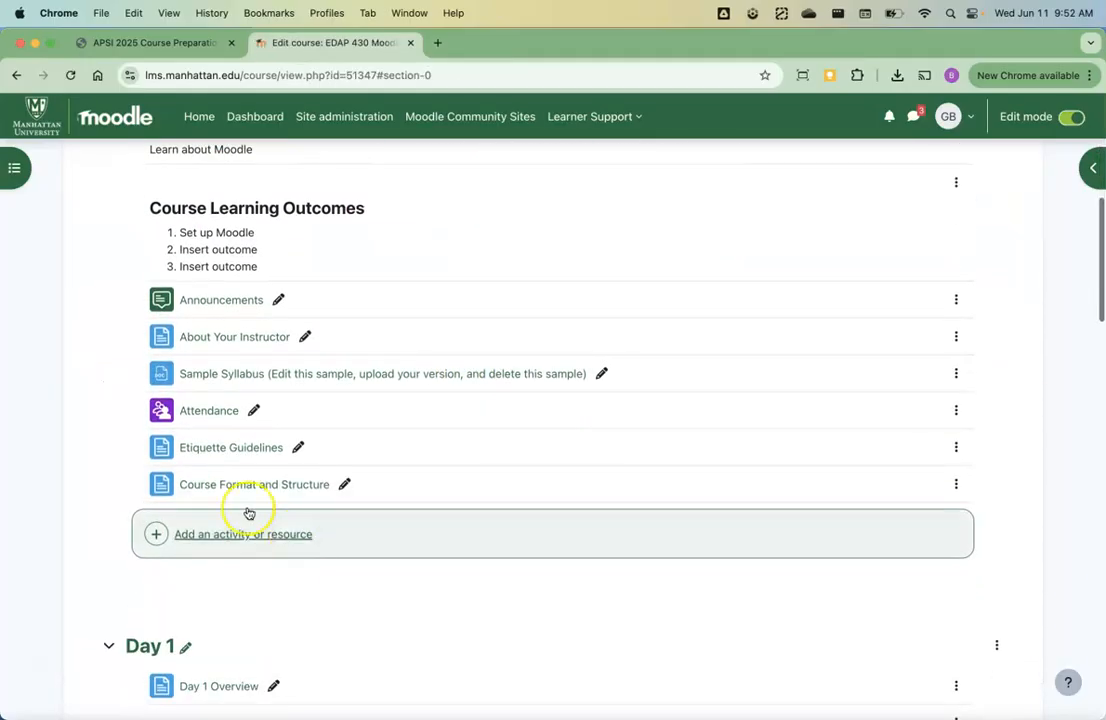
click(270, 487)
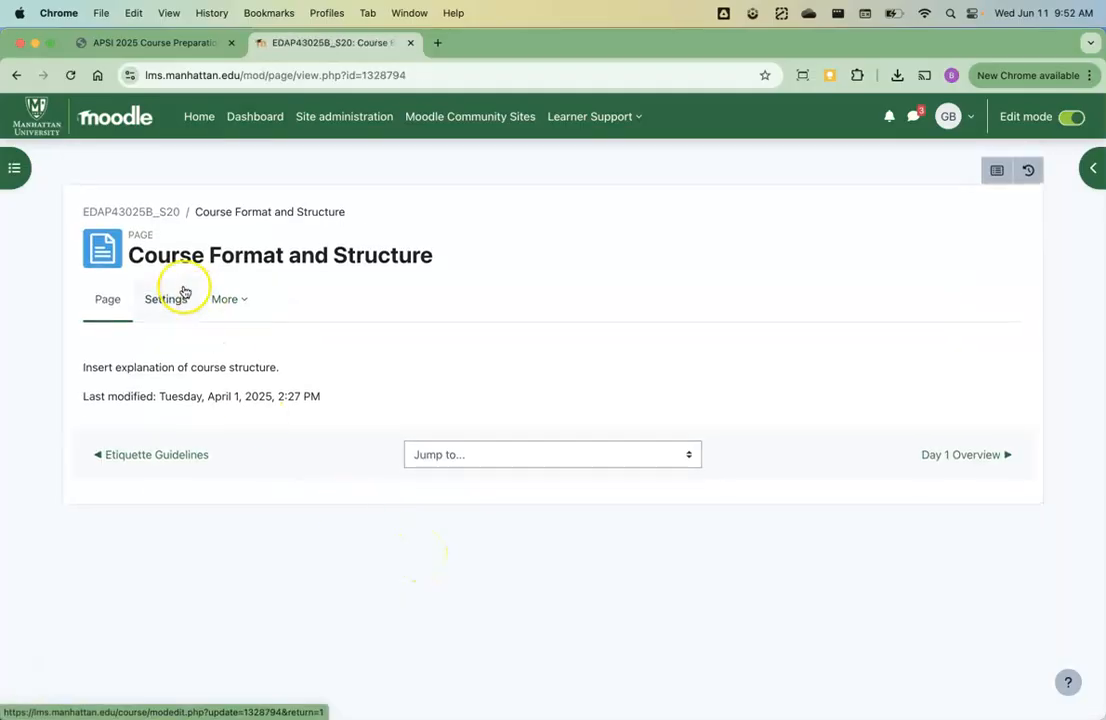
click(16, 75)
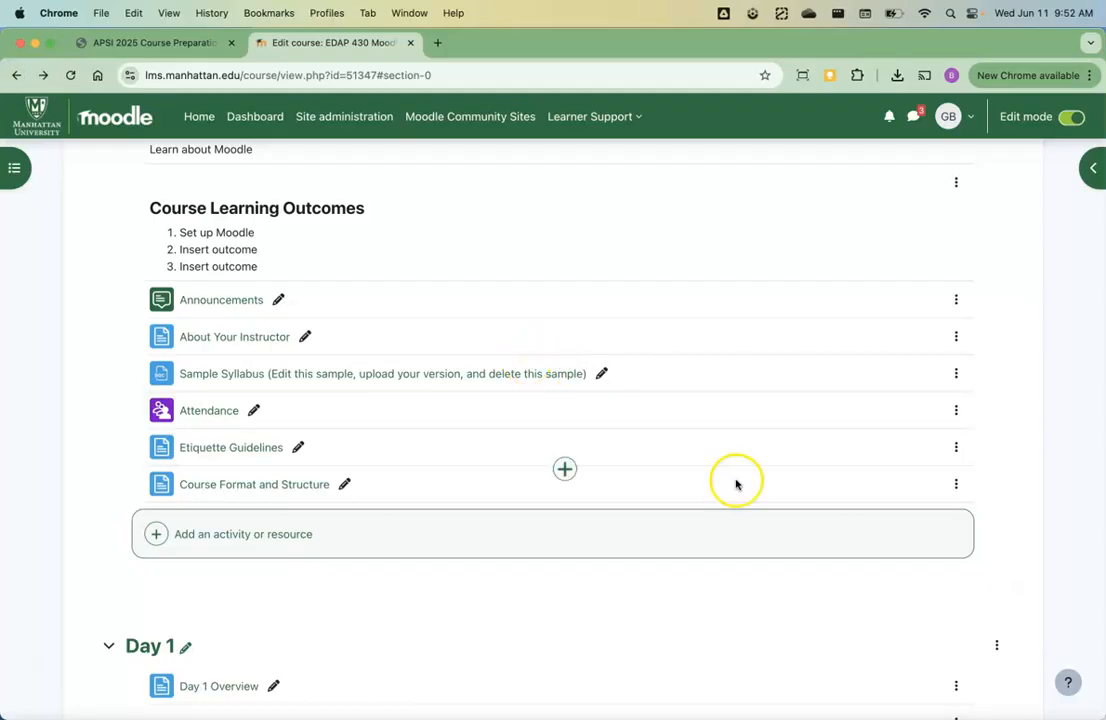
Step: Open the Course Format and Structure page's settings and save back to the course
click(956, 484)
click(940, 516)
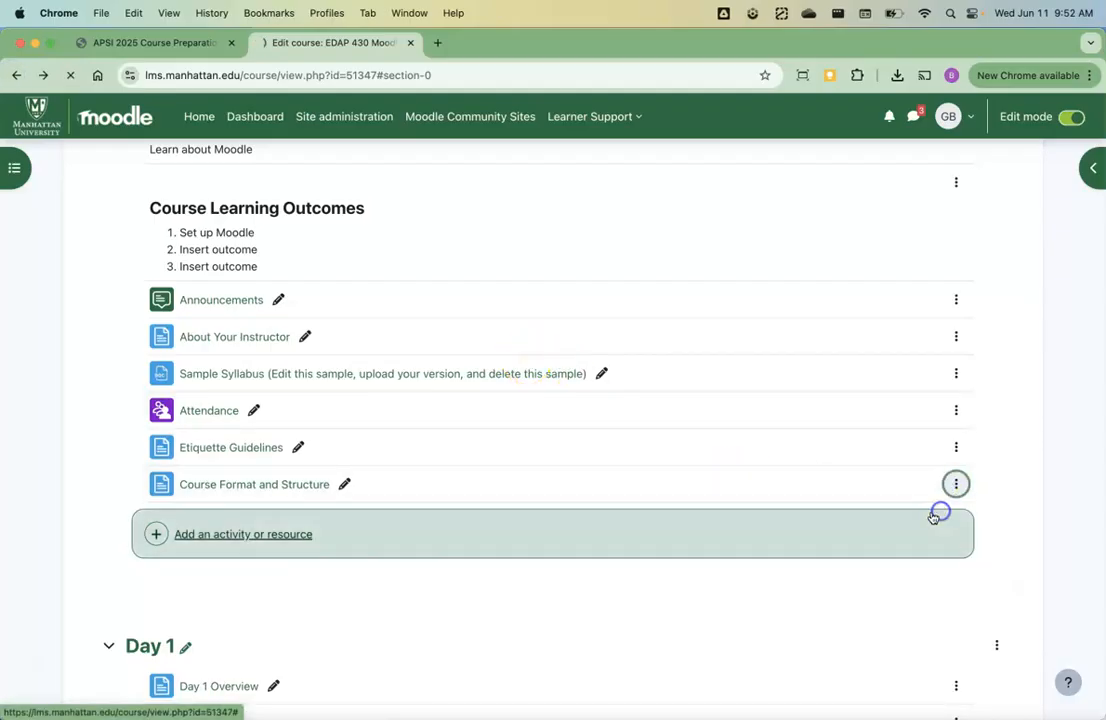
scroll(708, 562, down, 10)
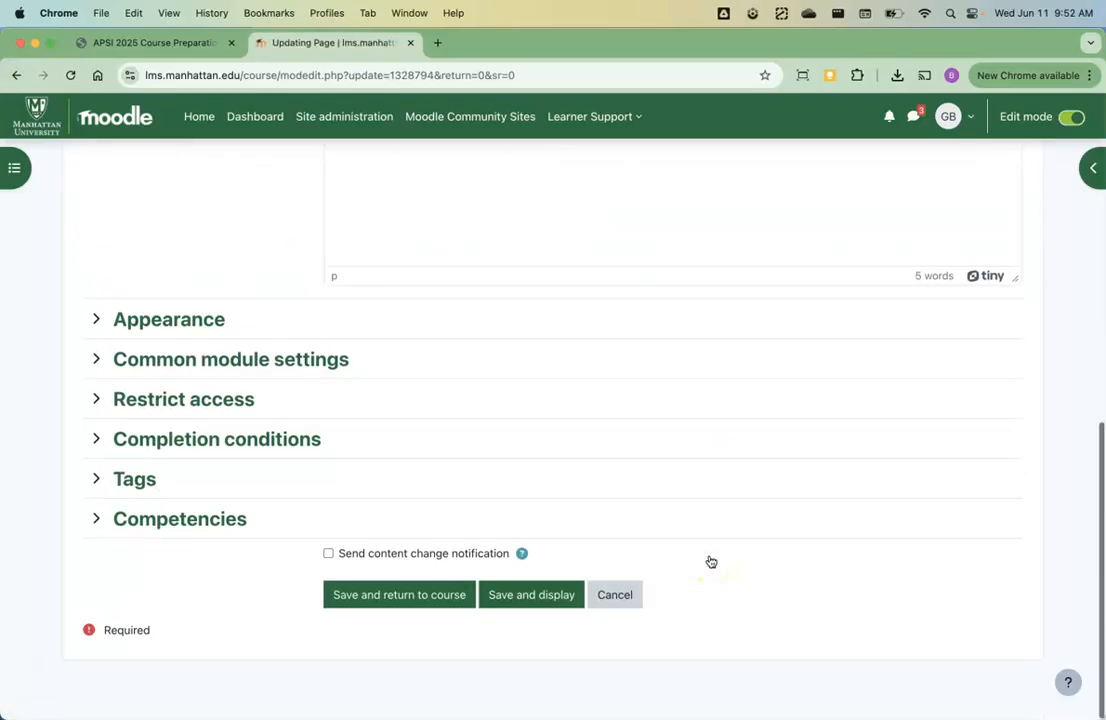
click(374, 620)
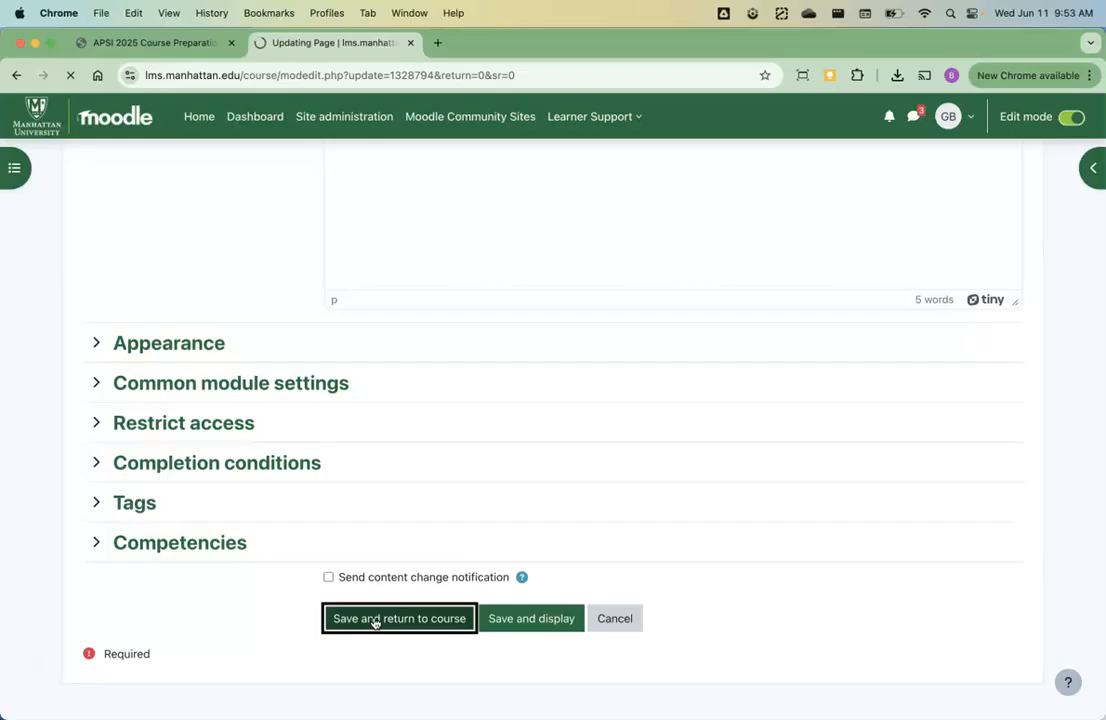
Step: Open the Day 1 Overview page's settings, review its Page content box, and save back to the course
scroll(372, 600, down, 5)
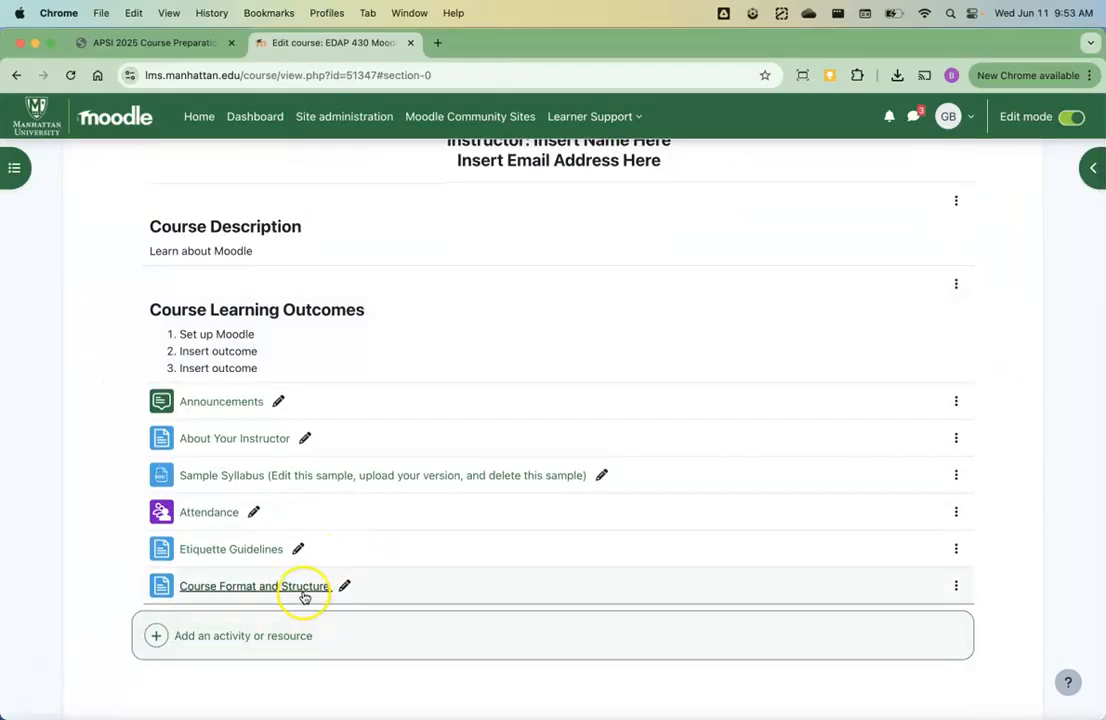
scroll(403, 571, down, 5)
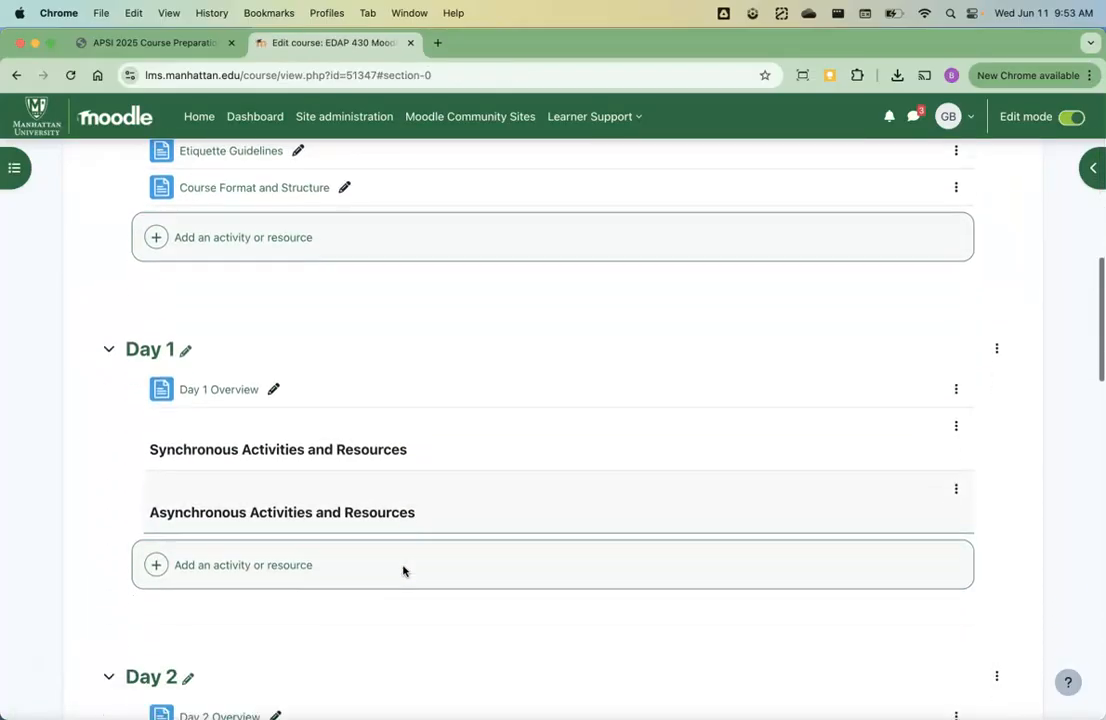
scroll(403, 571, down, 1)
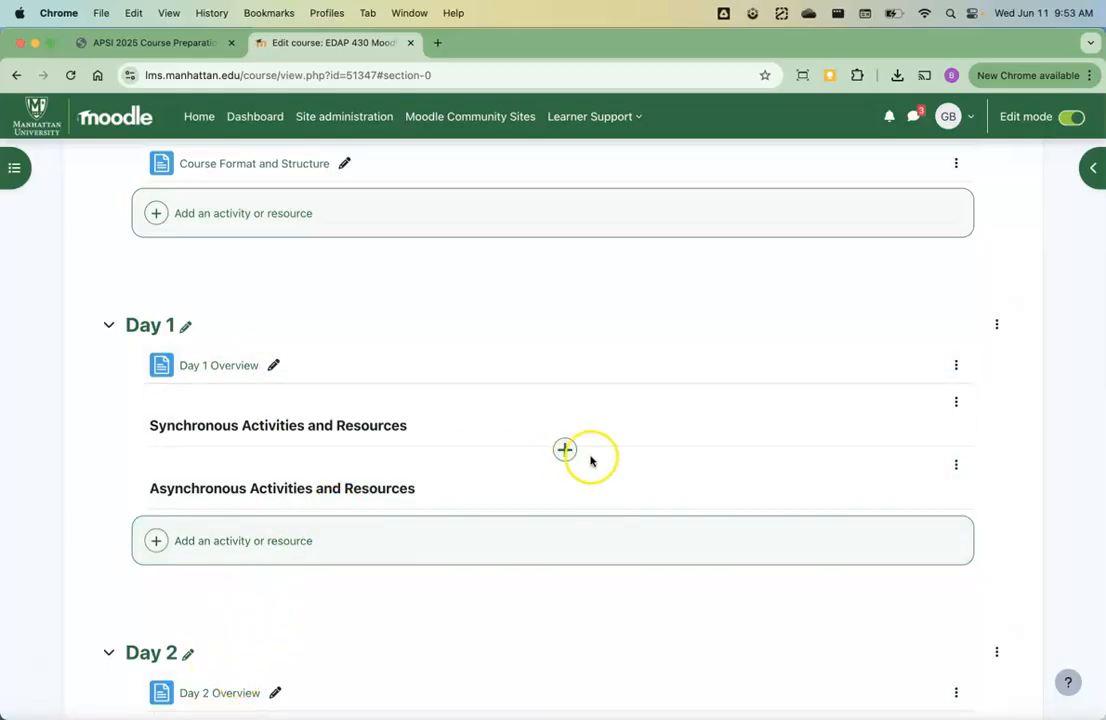
click(956, 365)
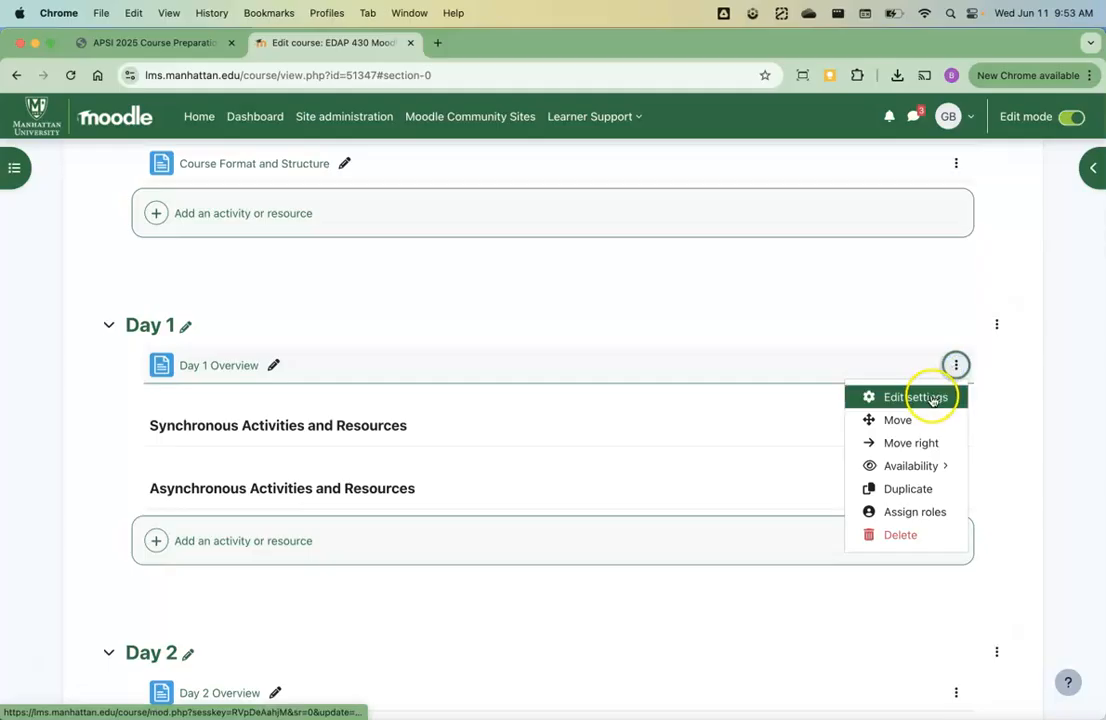
click(931, 398)
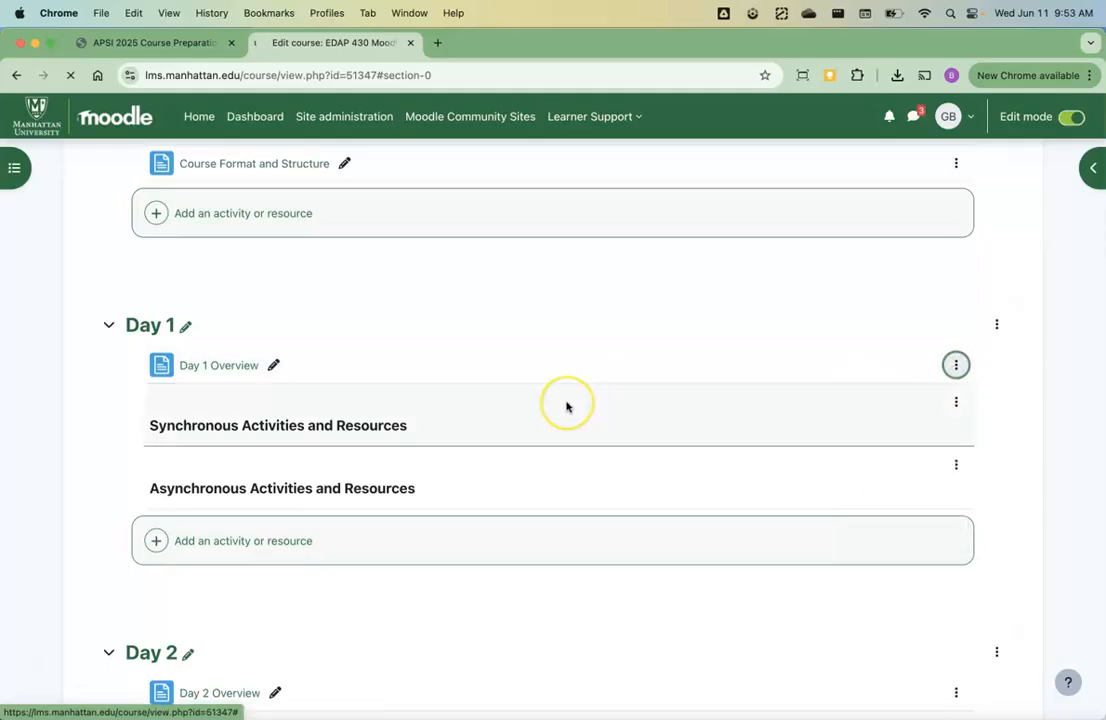
scroll(566, 406, down, 5)
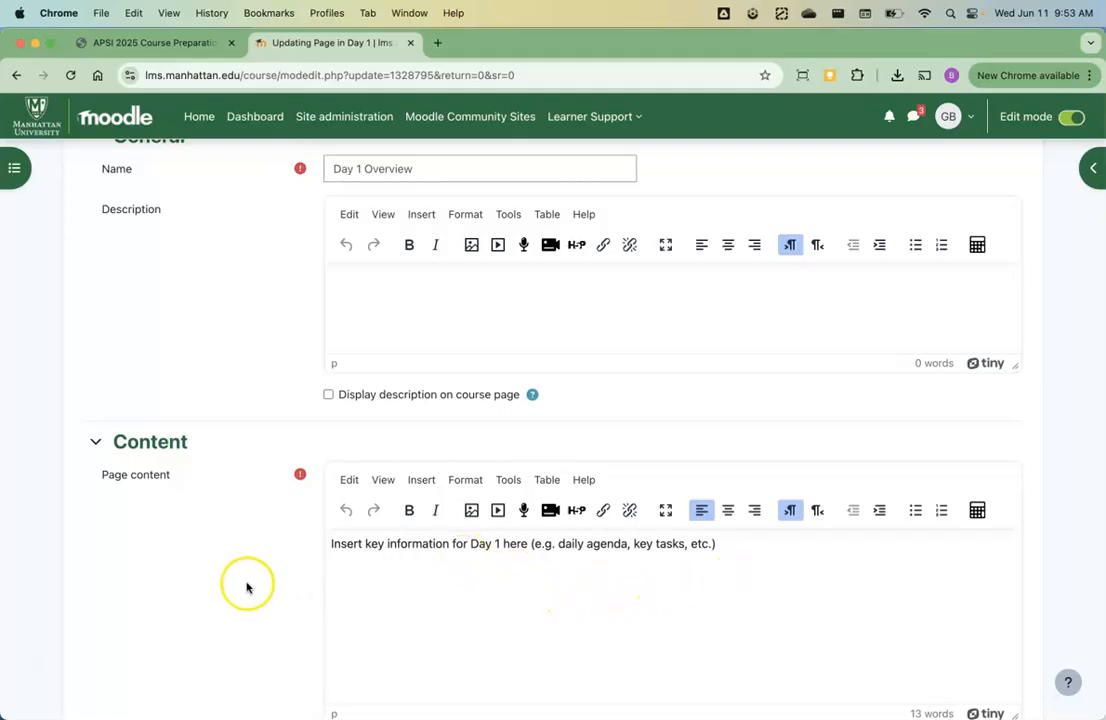
scroll(238, 590, down, 2)
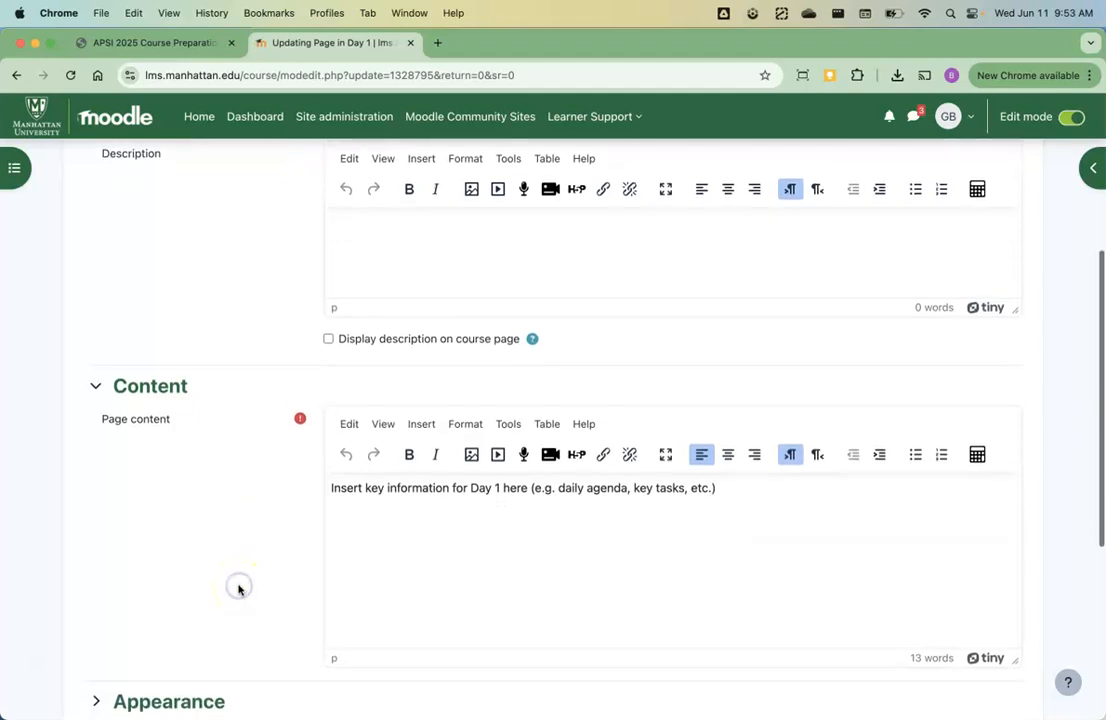
scroll(238, 590, down, 10)
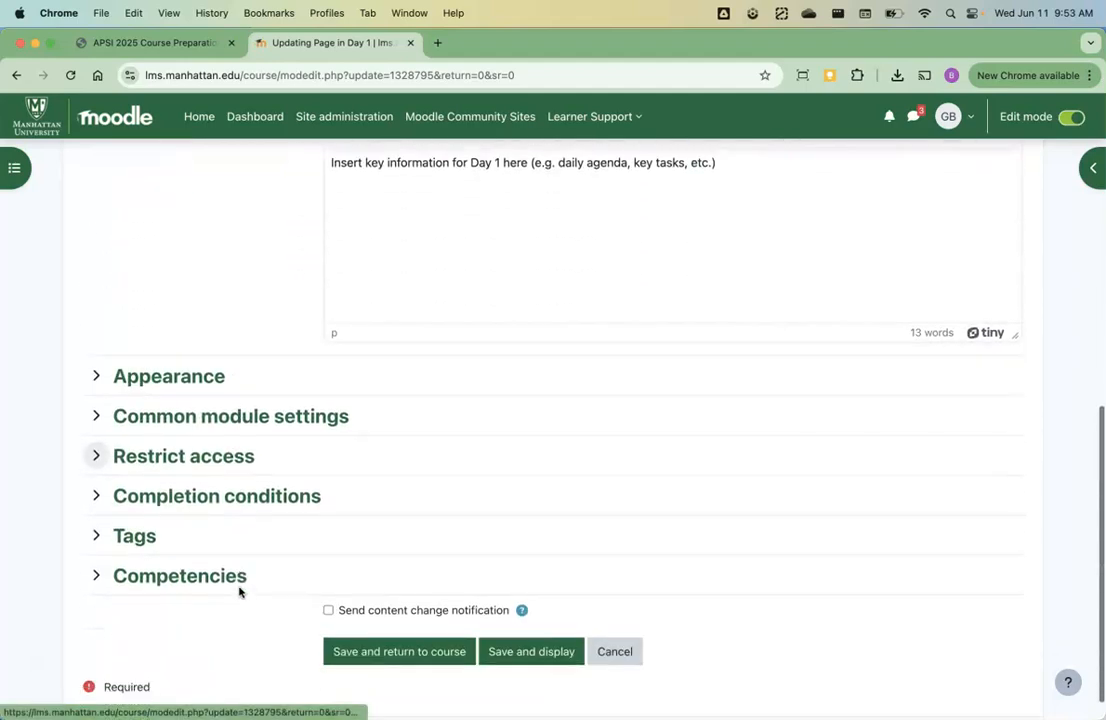
click(380, 622)
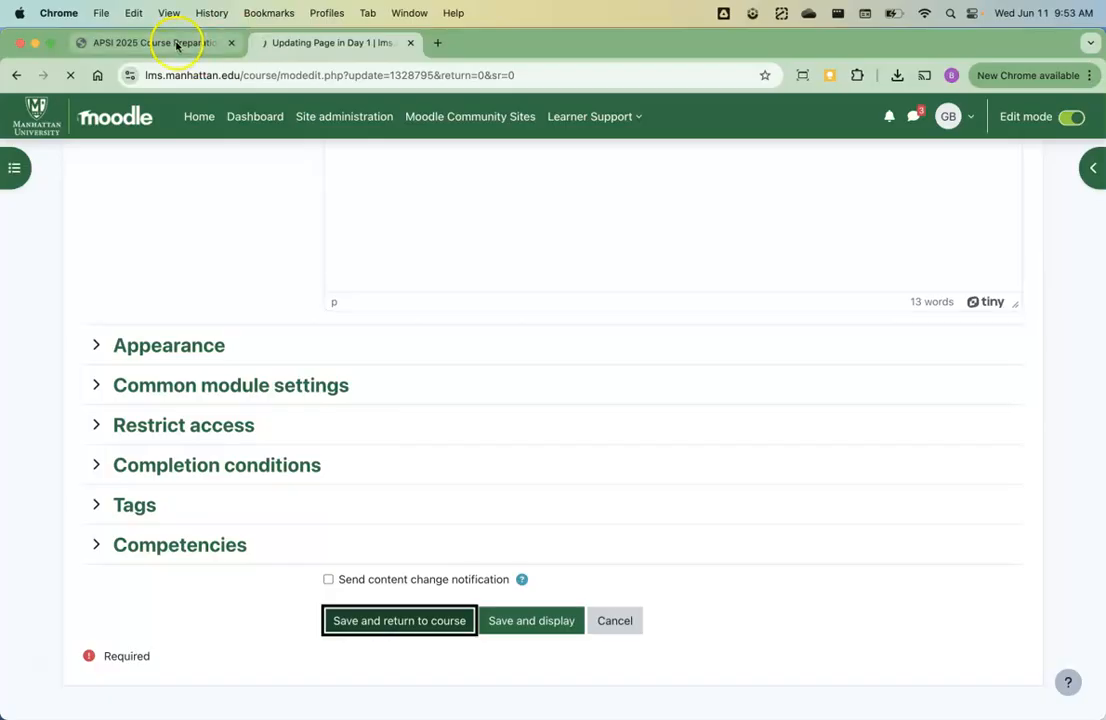
Step: Read the checklist's section on adding the syllabus and other materials, and return to the course
click(176, 42)
scroll(180, 190, down, 7)
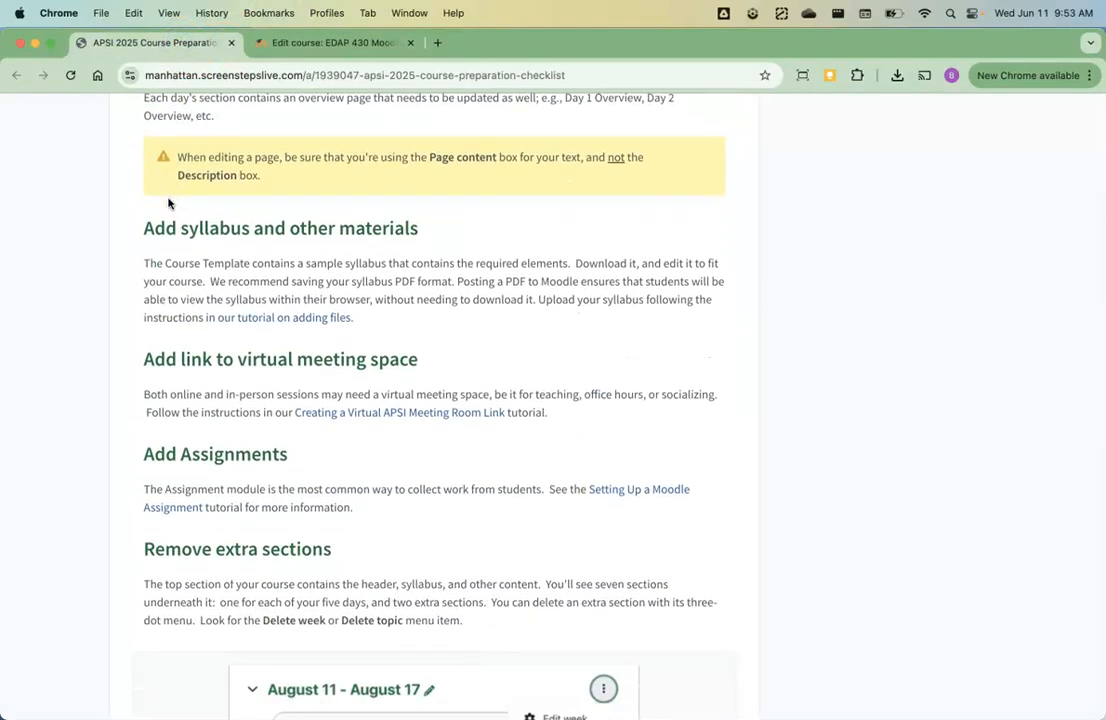
click(321, 43)
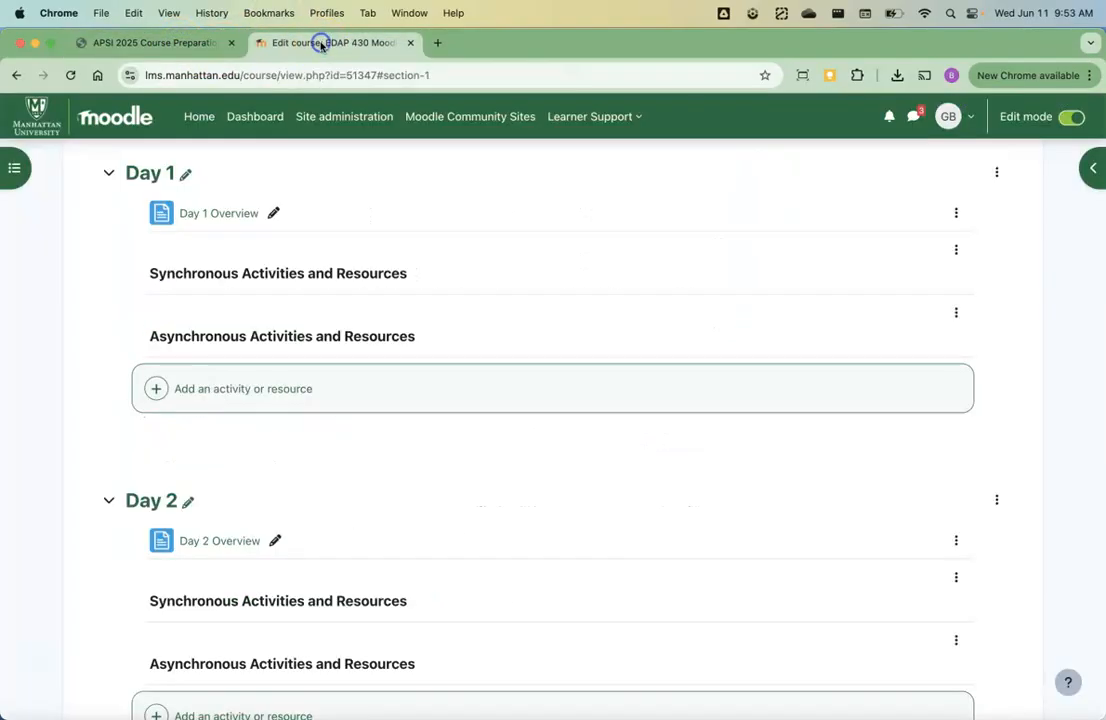
Step: Download the Sample Syllabus document from the course's top section
scroll(298, 366, up, 5)
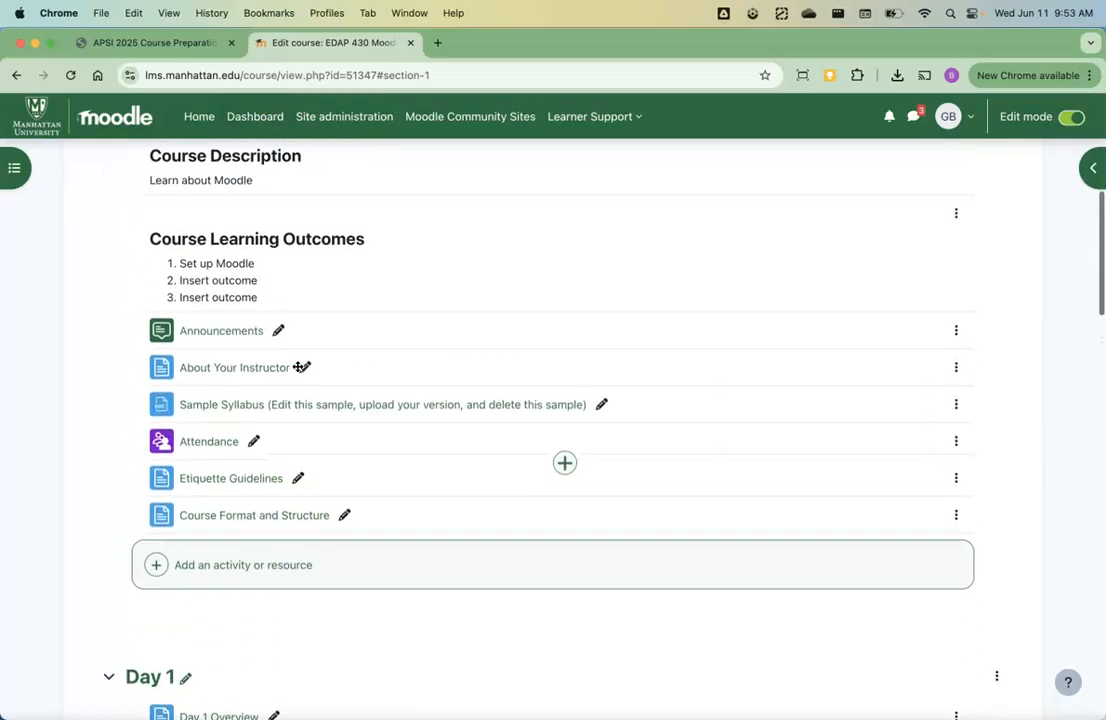
click(284, 415)
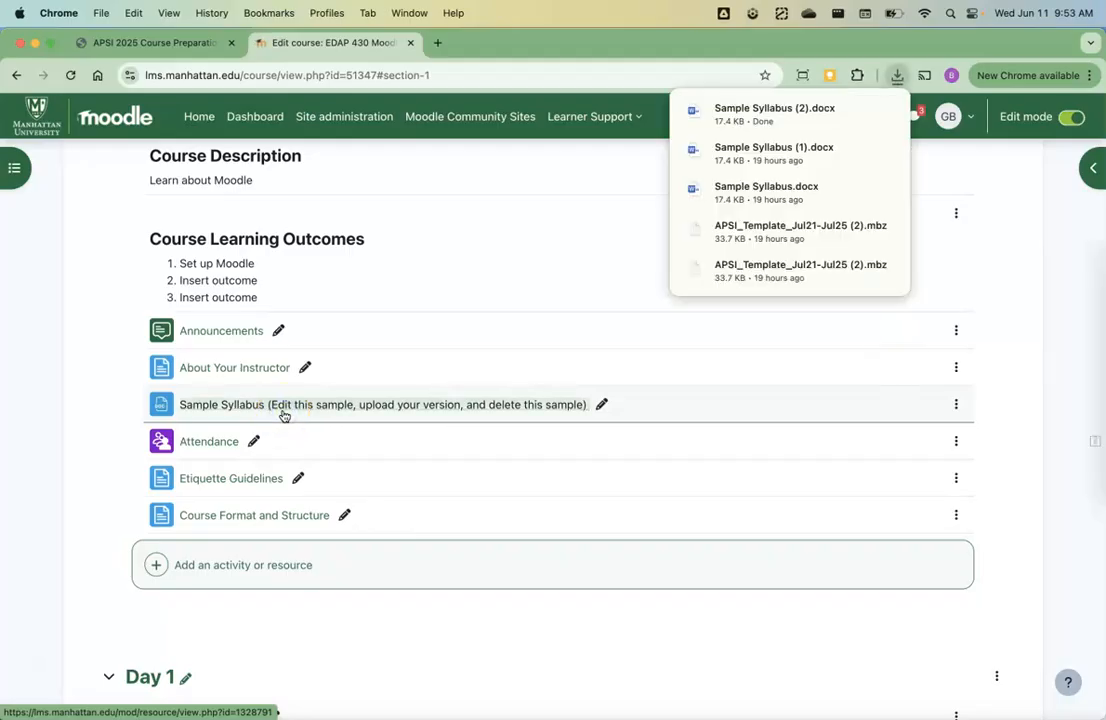
click(108, 450)
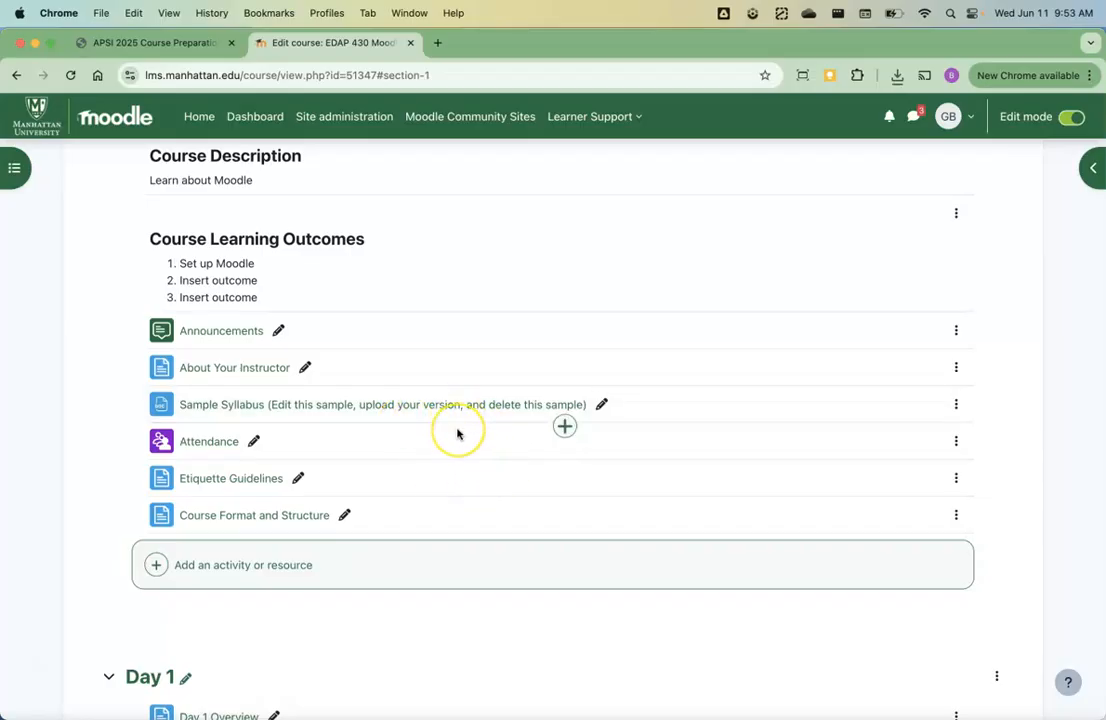
Step: Upload Moodle 101 Syllabus.pdf from Finder's Moodle 101 folder to the course's top section and place it directly below the Sample Syllabus
key(super+Tab)
key(super+Tab)
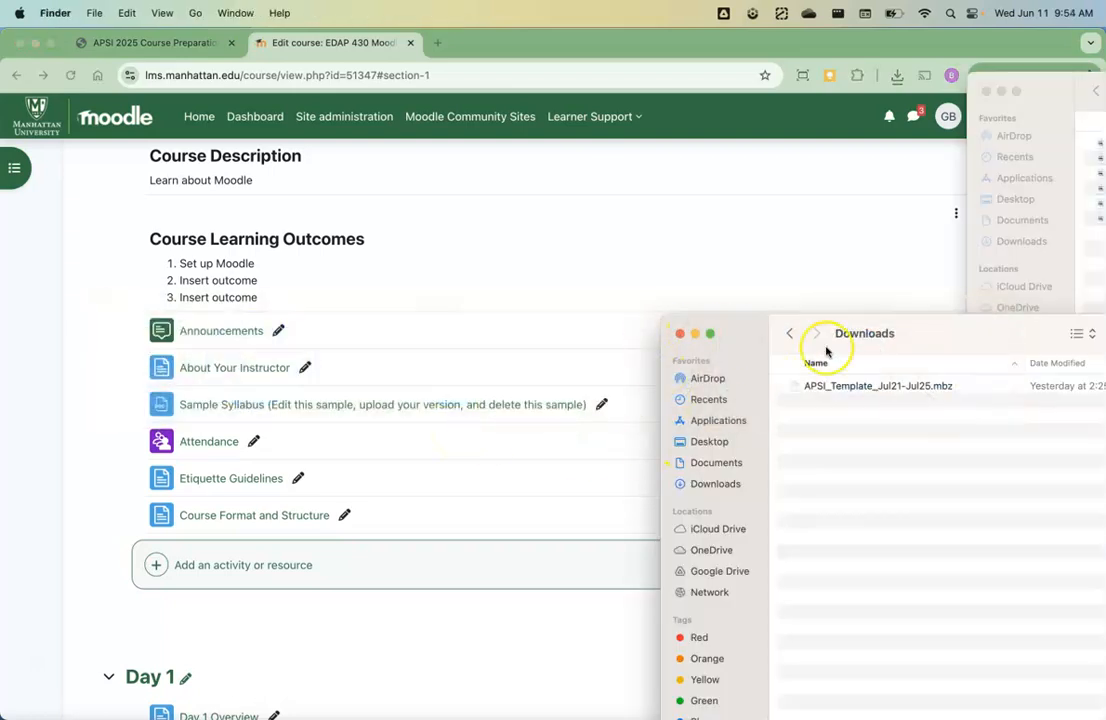
click(680, 335)
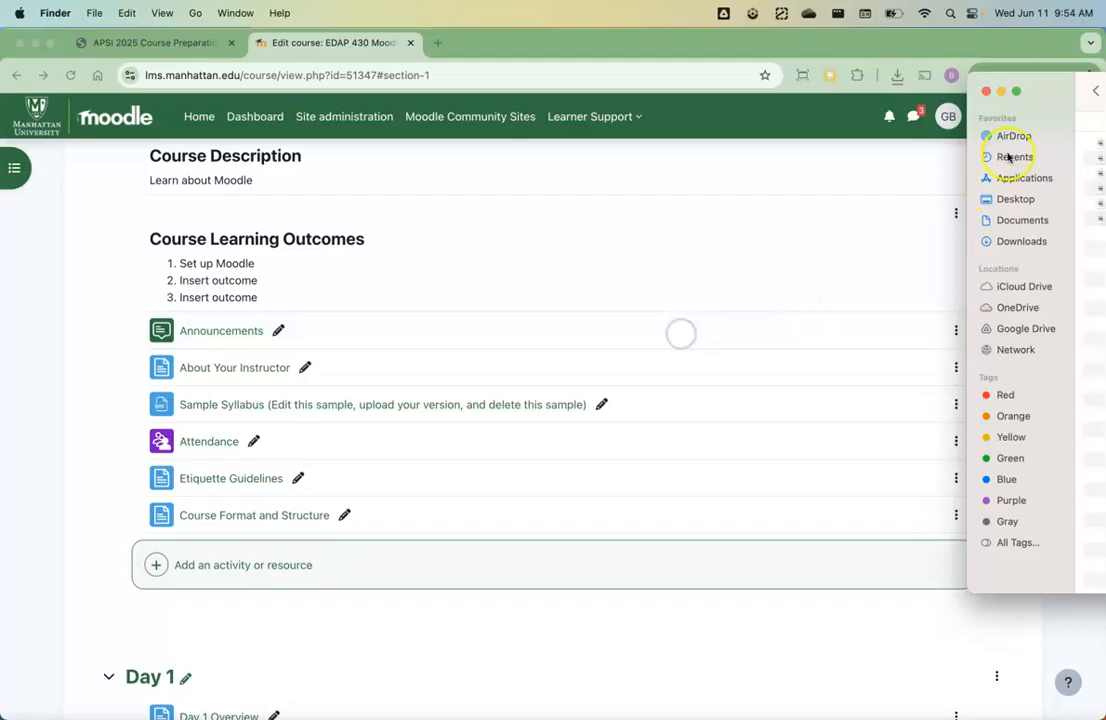
drag(1051, 93, 777, 252)
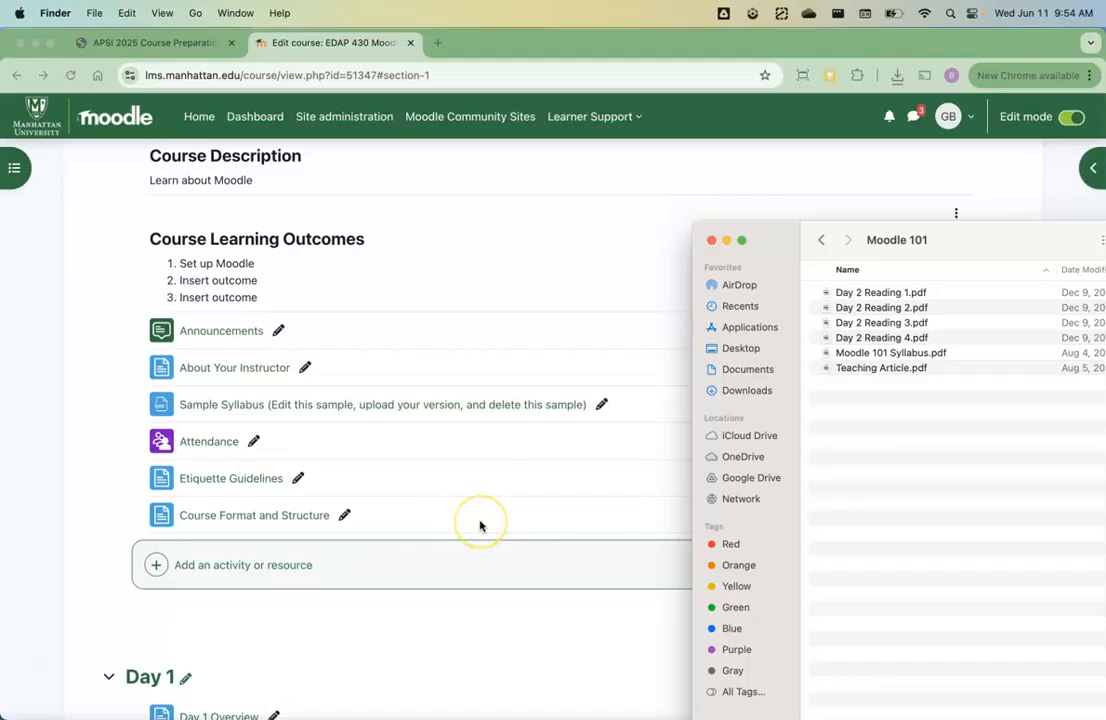
click(872, 354)
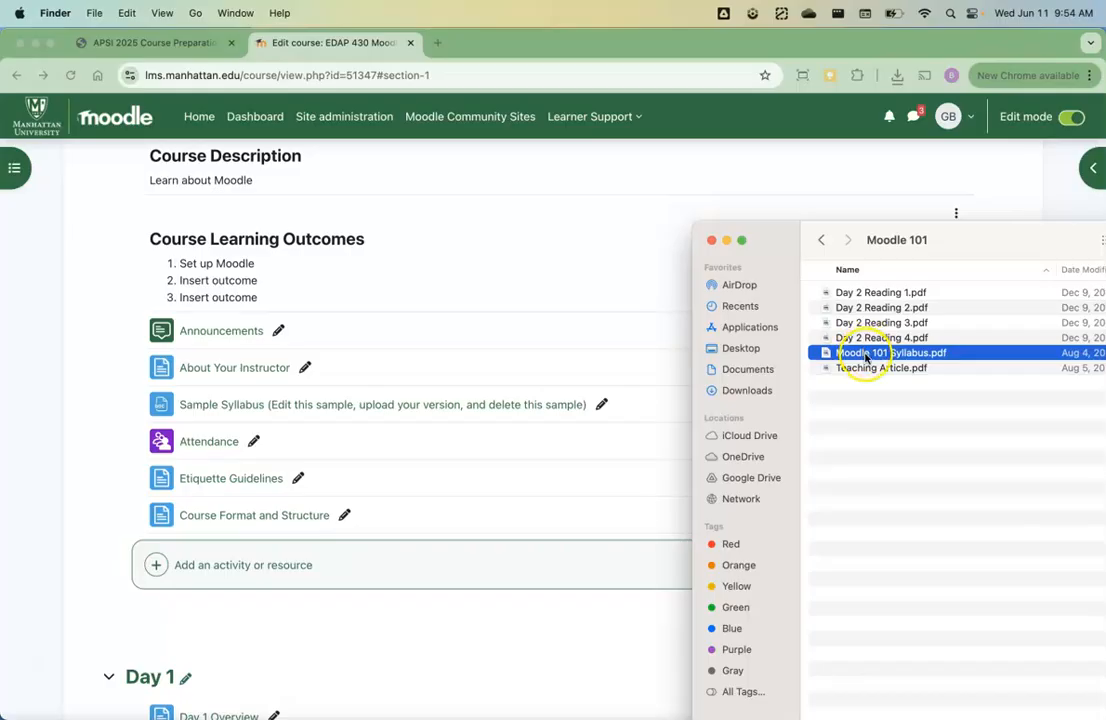
drag(852, 357, 457, 507)
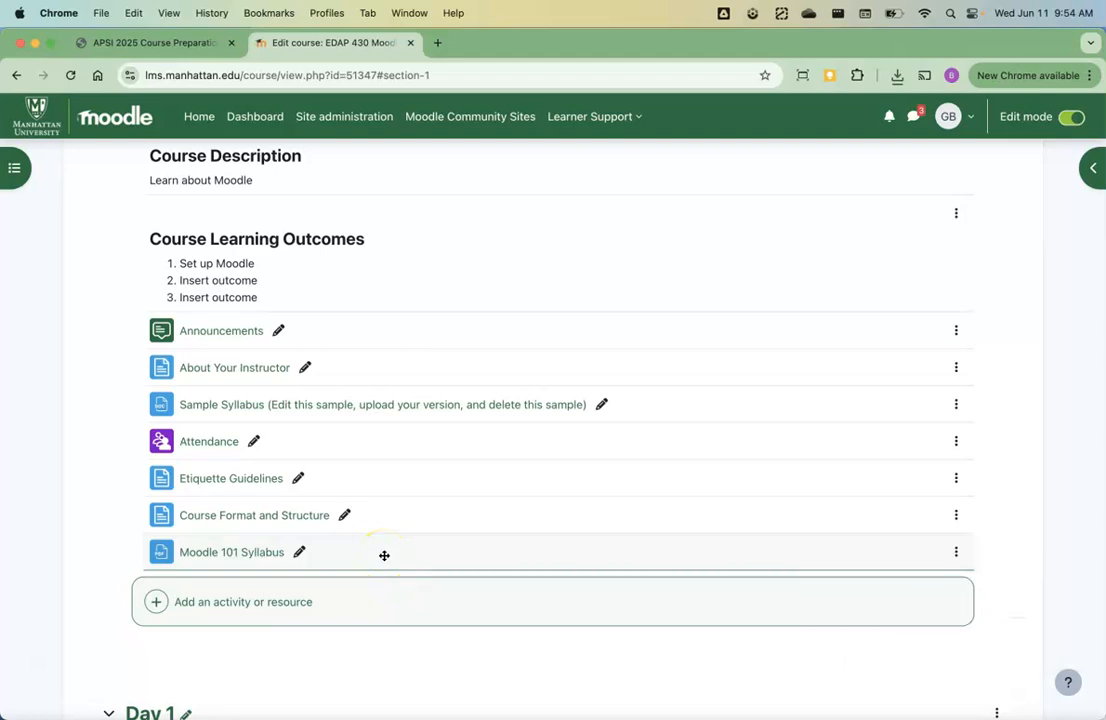
mouse_move(384, 555)
mouse_down()
mouse_move(395, 402)
mouse_move(375, 556)
mouse_up()
drag(334, 556, 958, 412)
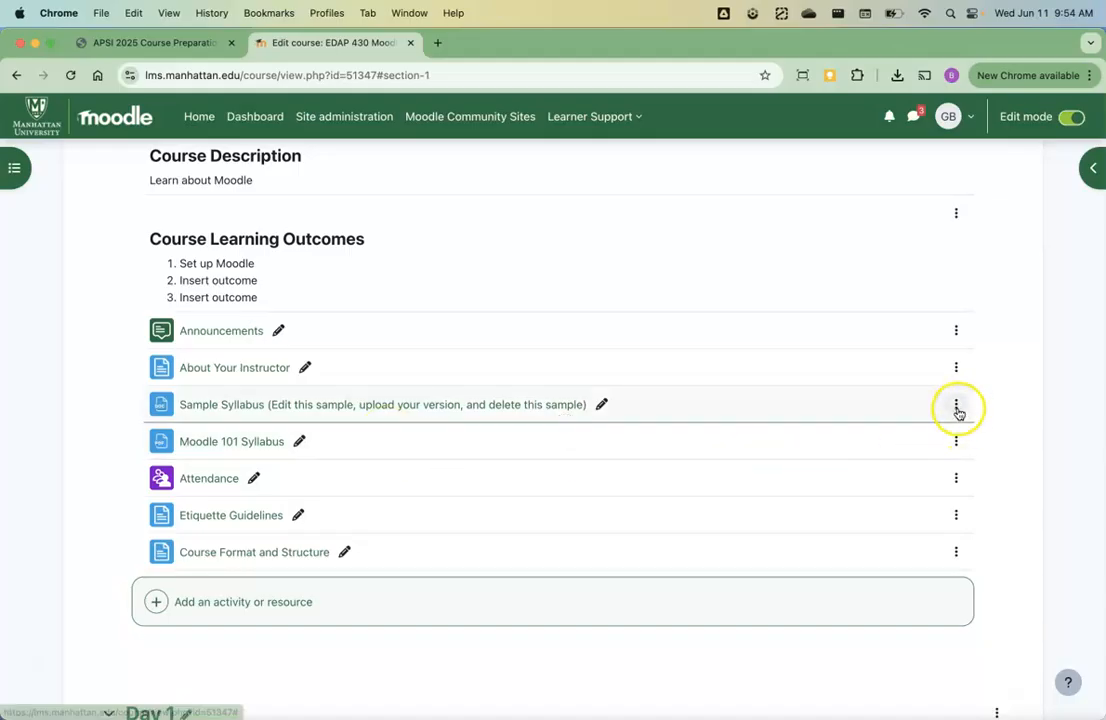
Step: Delete the Sample Syllabus from the course's top section
click(957, 408)
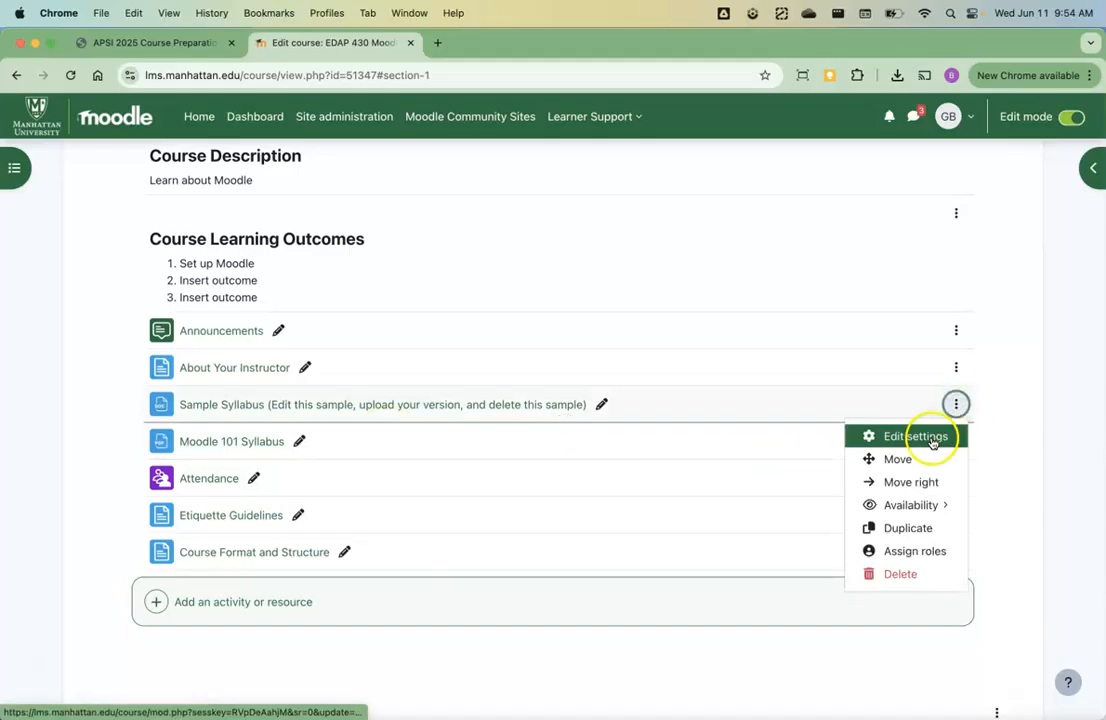
click(943, 576)
click(705, 247)
drag(650, 304, 269, 421)
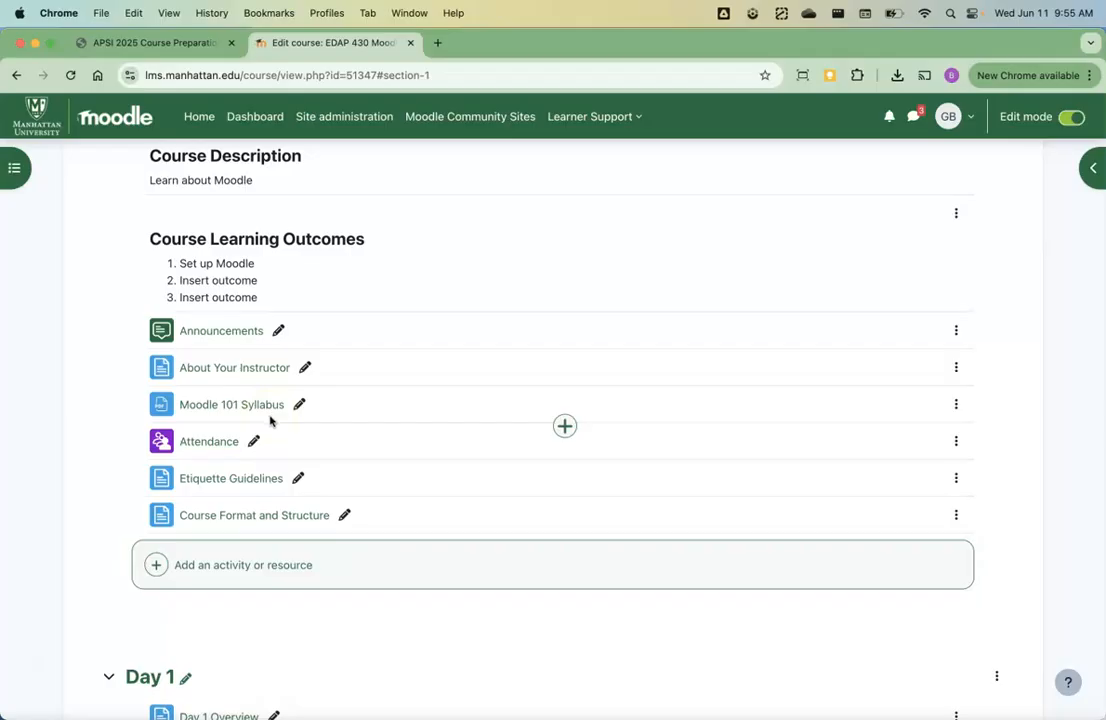
click(381, 430)
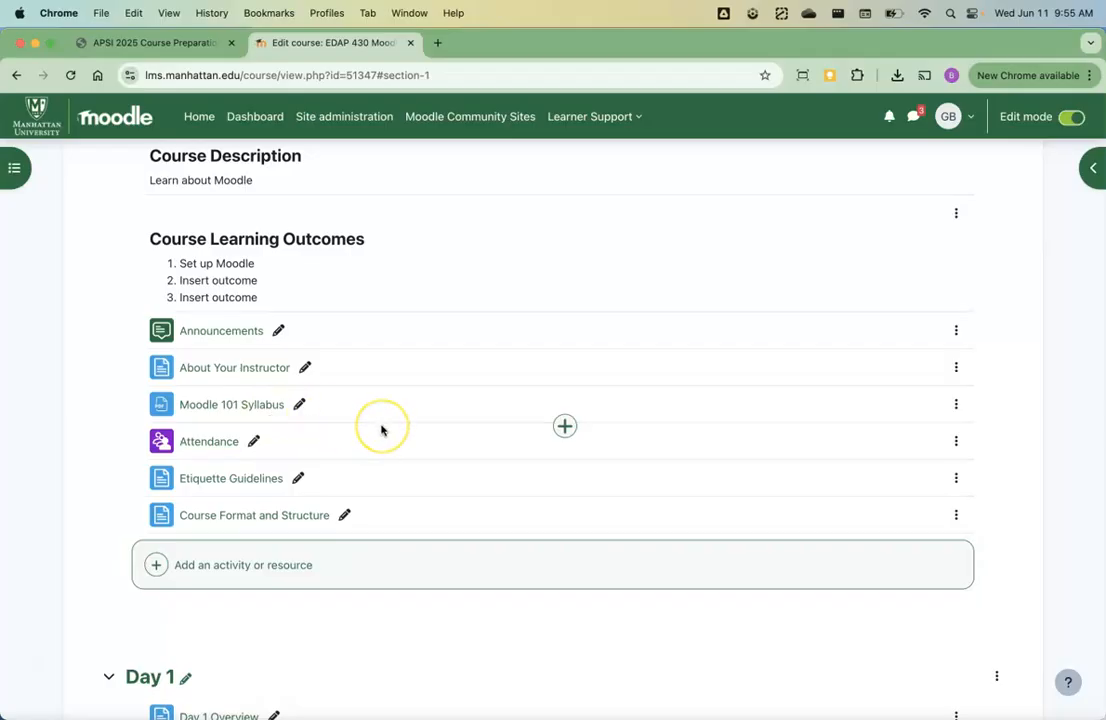
Step: Upload Teaching Article.pdf from Finder to the Day 1 section and place it under Synchronous Activities and Resources
scroll(381, 430, down, 5)
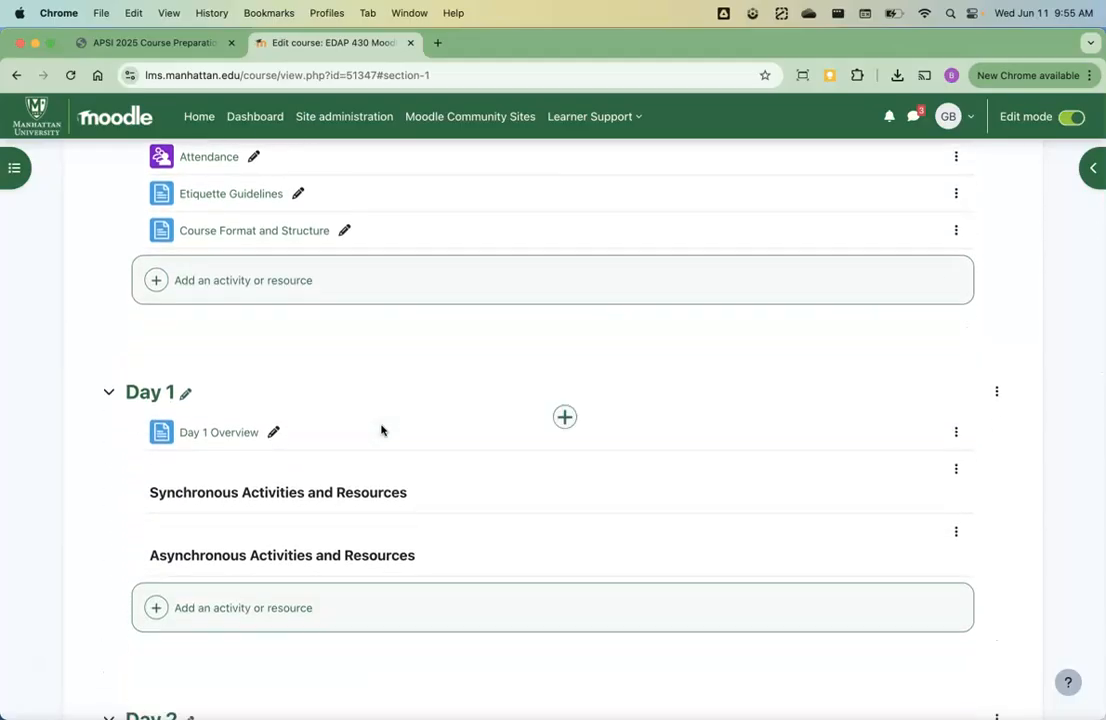
click(432, 493)
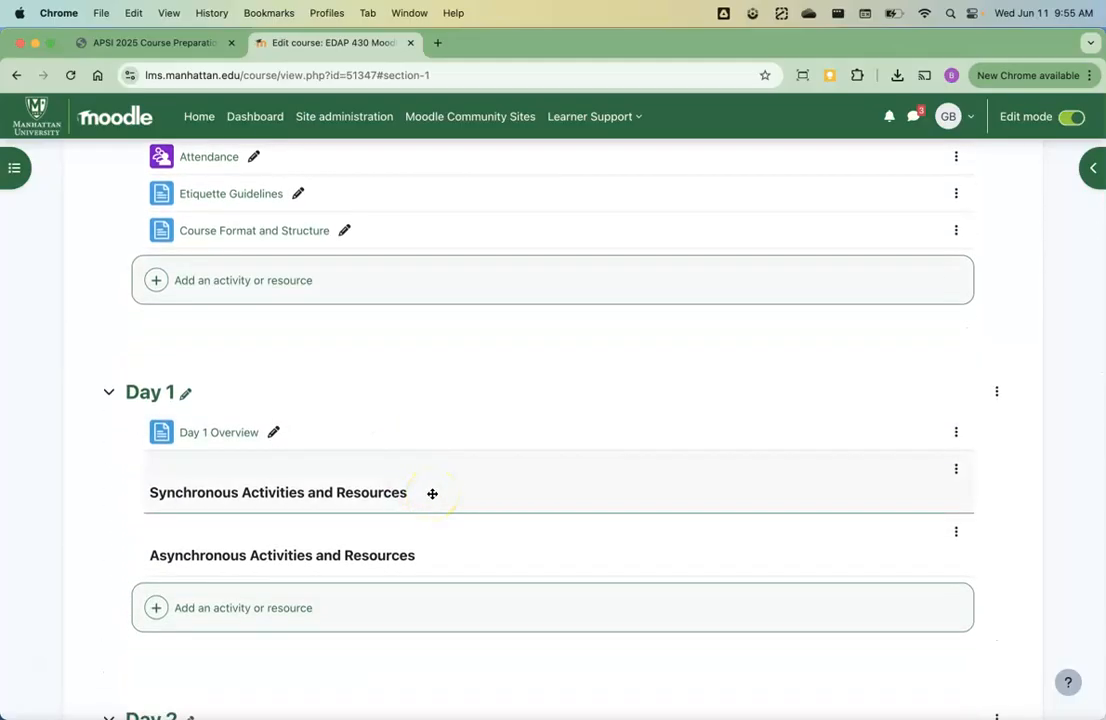
key(super+Tab)
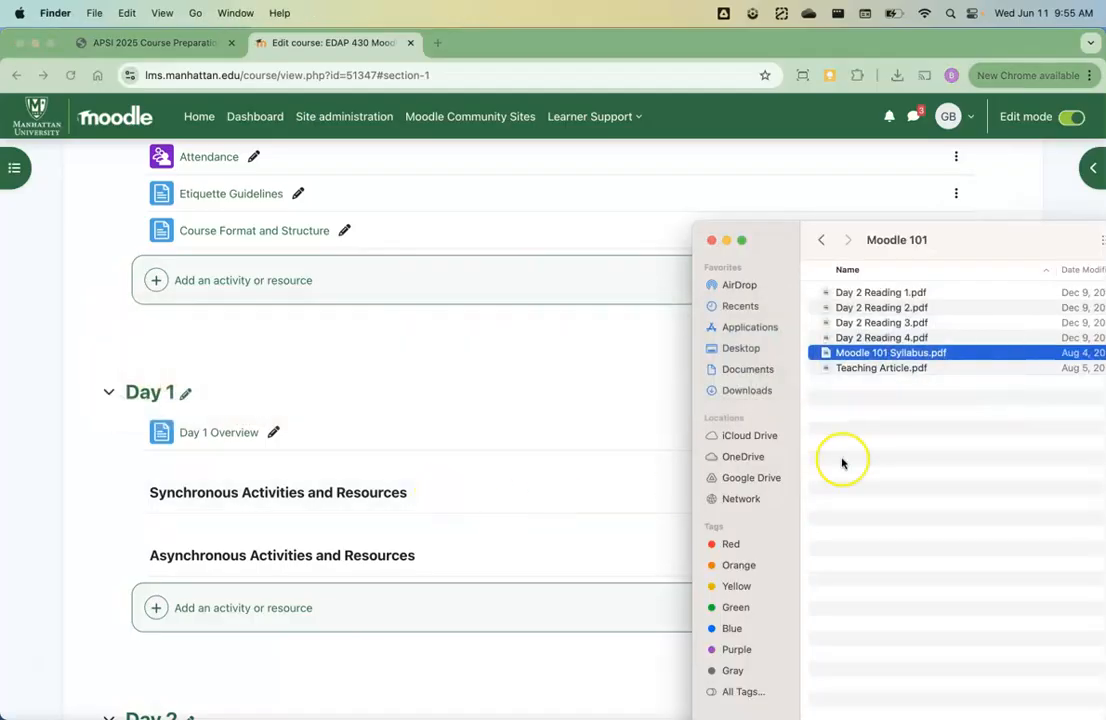
click(893, 370)
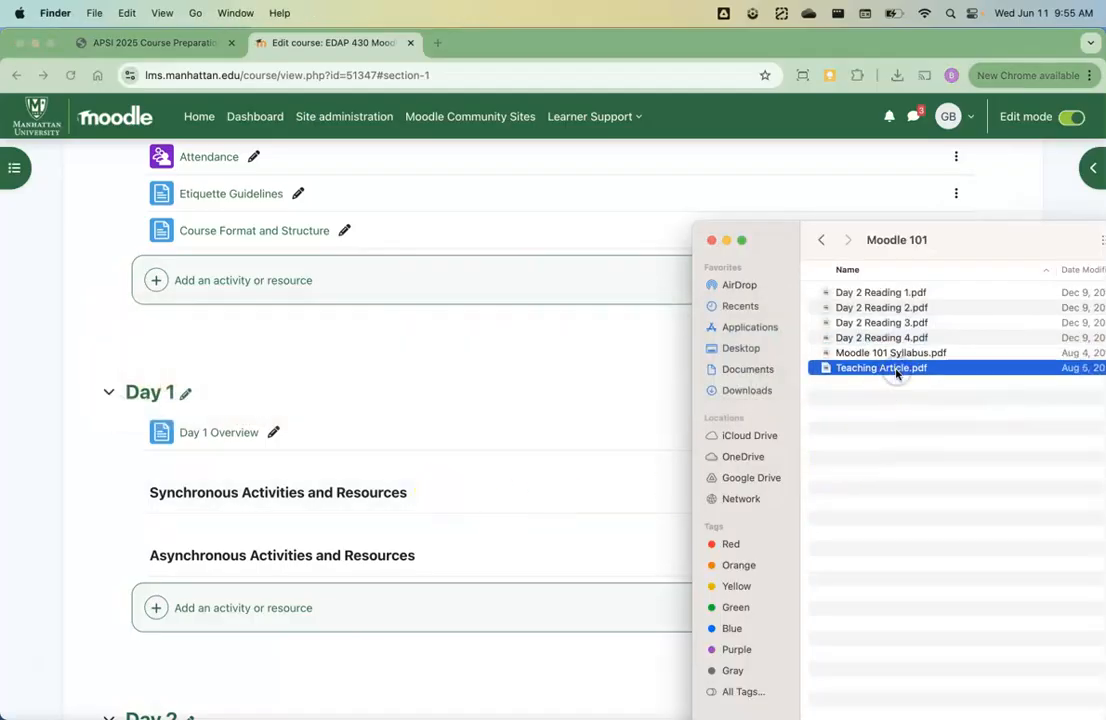
drag(895, 372, 333, 540)
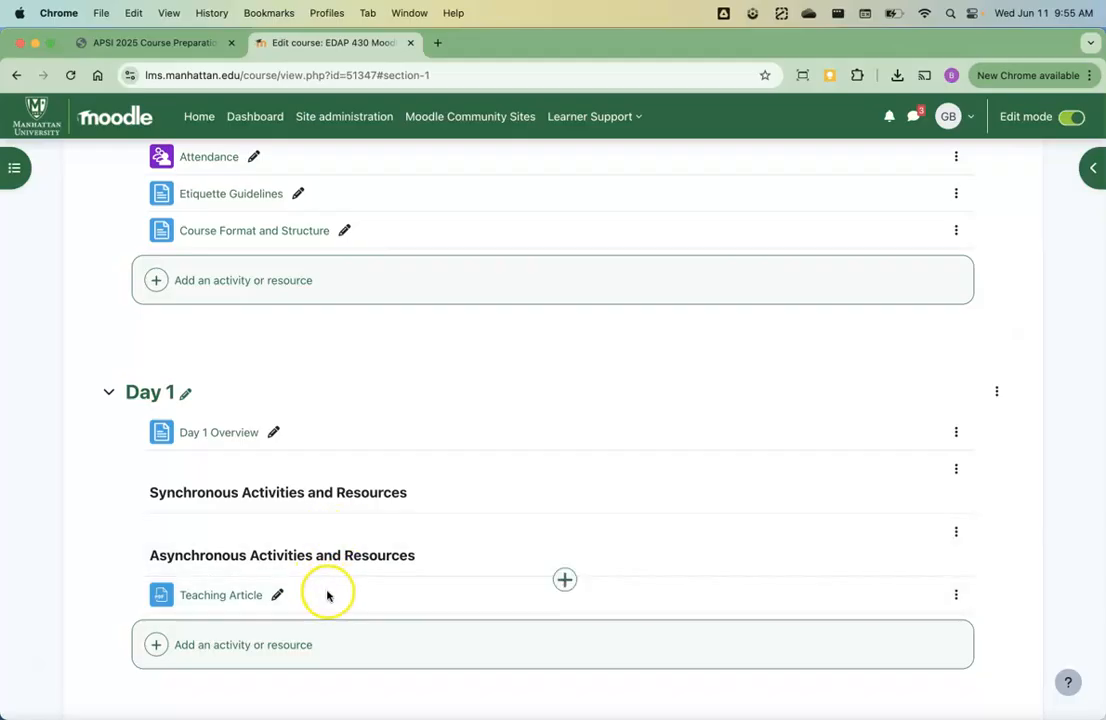
drag(315, 601, 346, 494)
Step: Upload the four Day 2 Reading PDFs together from Finder to the Day 1 section and dismiss the upload progress entry
key(super+Tab)
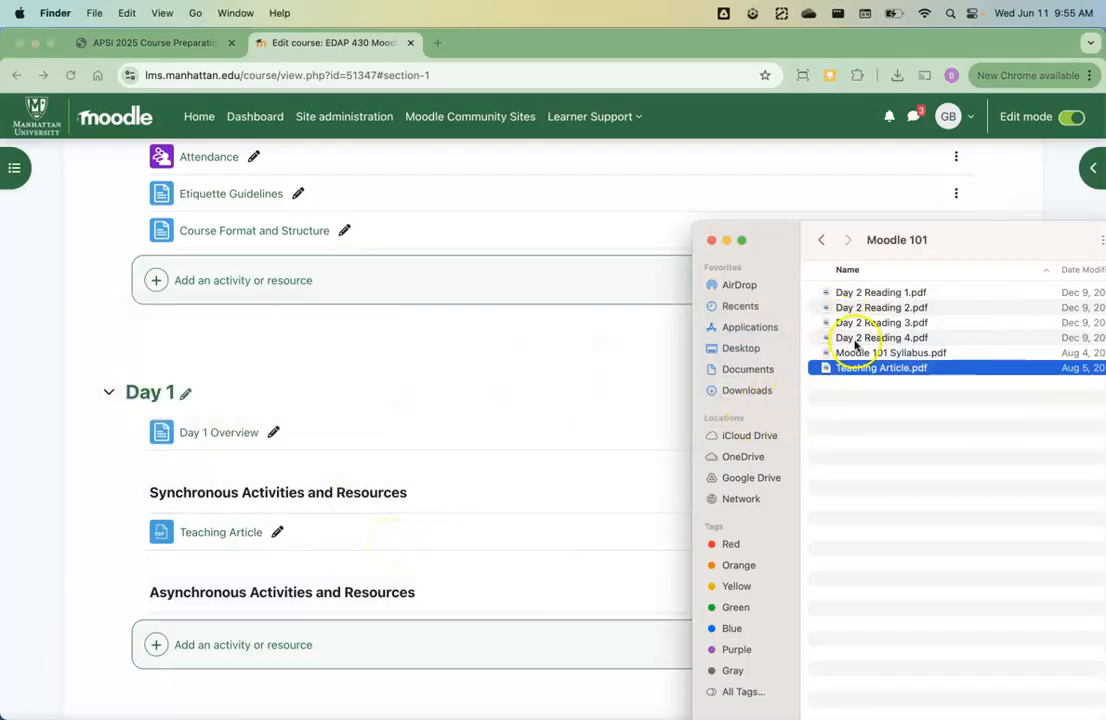
click(884, 295)
shift+click(867, 337)
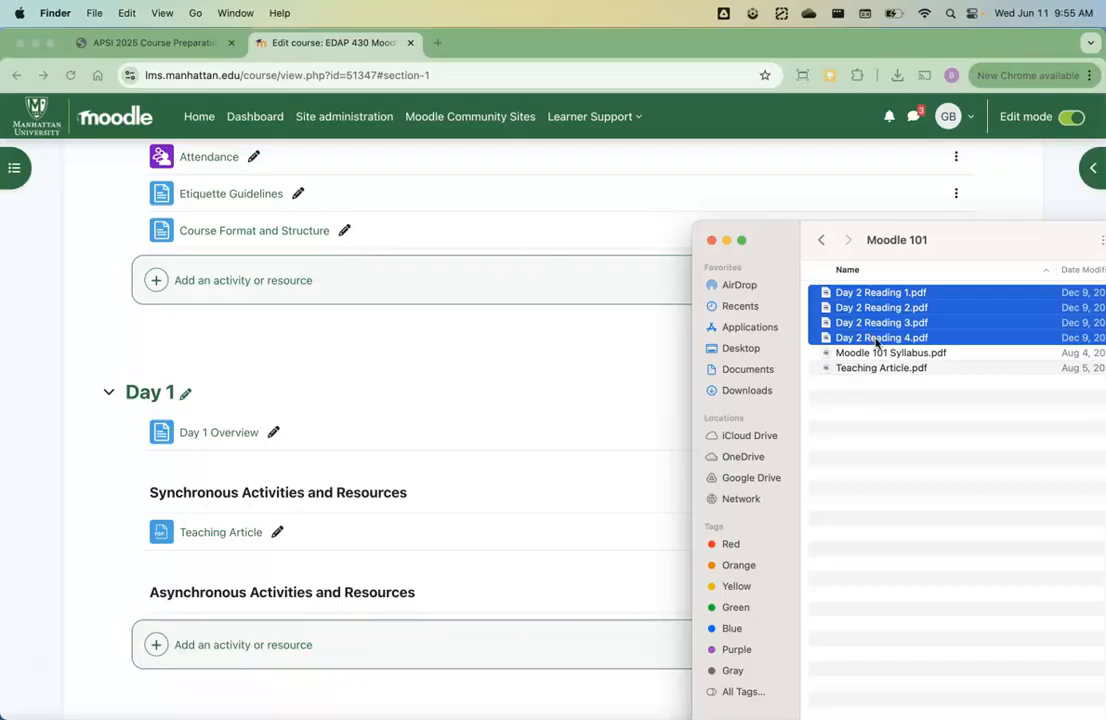
drag(876, 341, 567, 510)
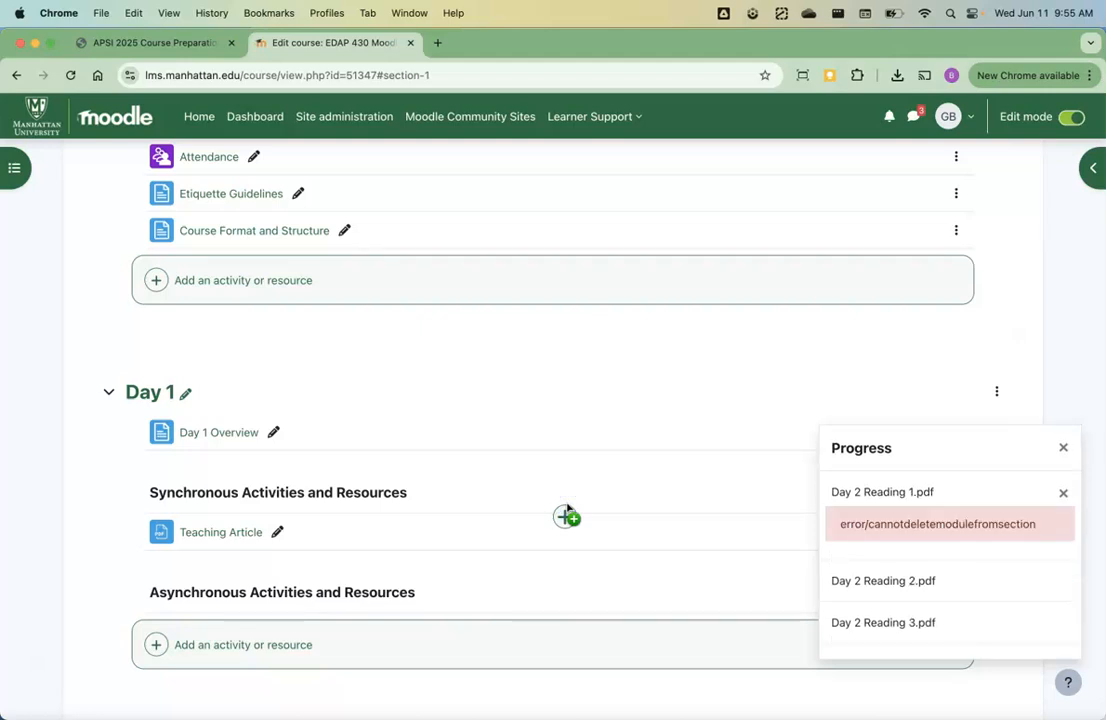
scroll(566, 512, down, 2)
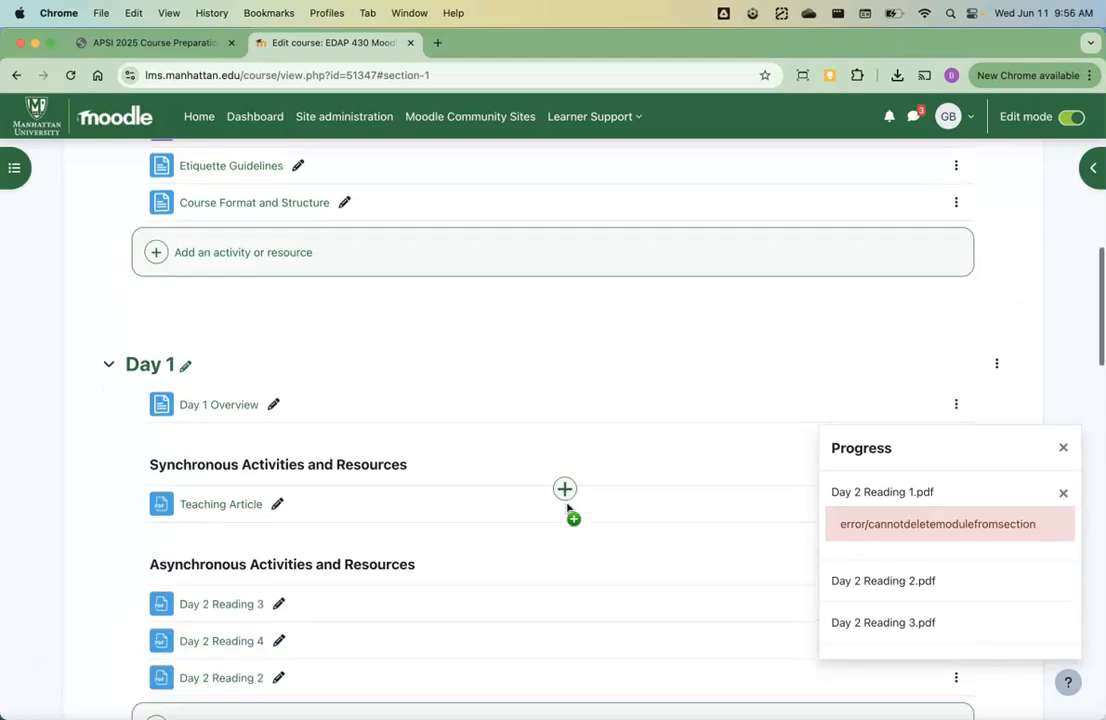
click(458, 597)
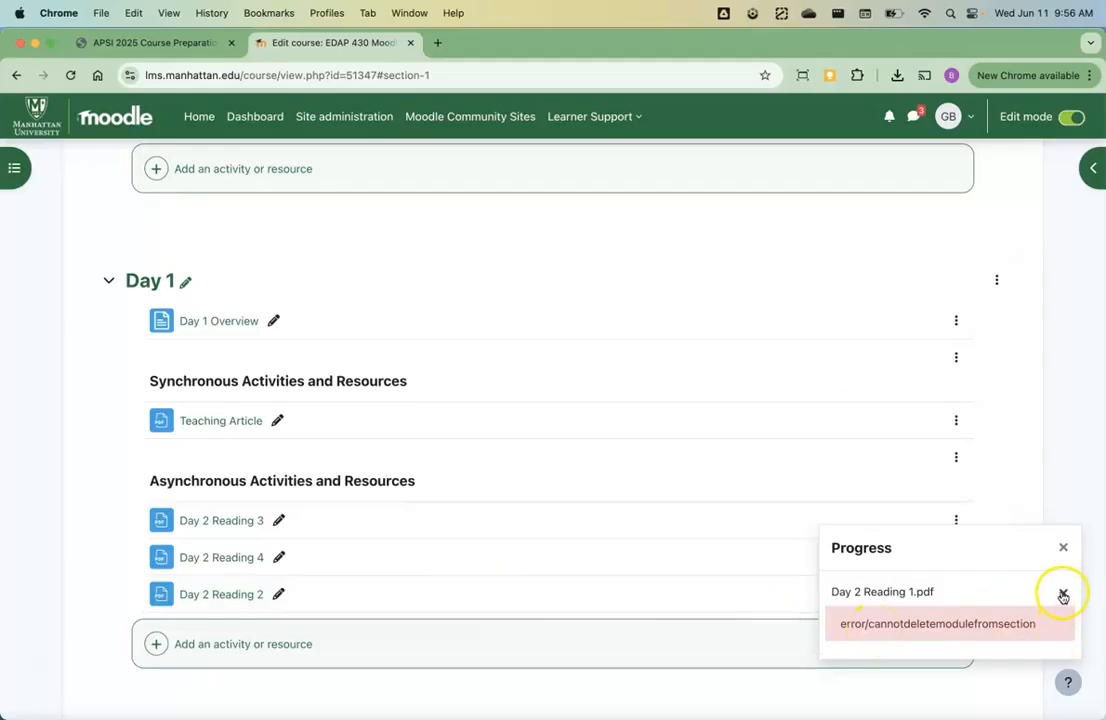
click(1064, 597)
Step: Upload Day 2 Reading 1.pdf on its own from Finder to the Day 1 section
key(super+Tab)
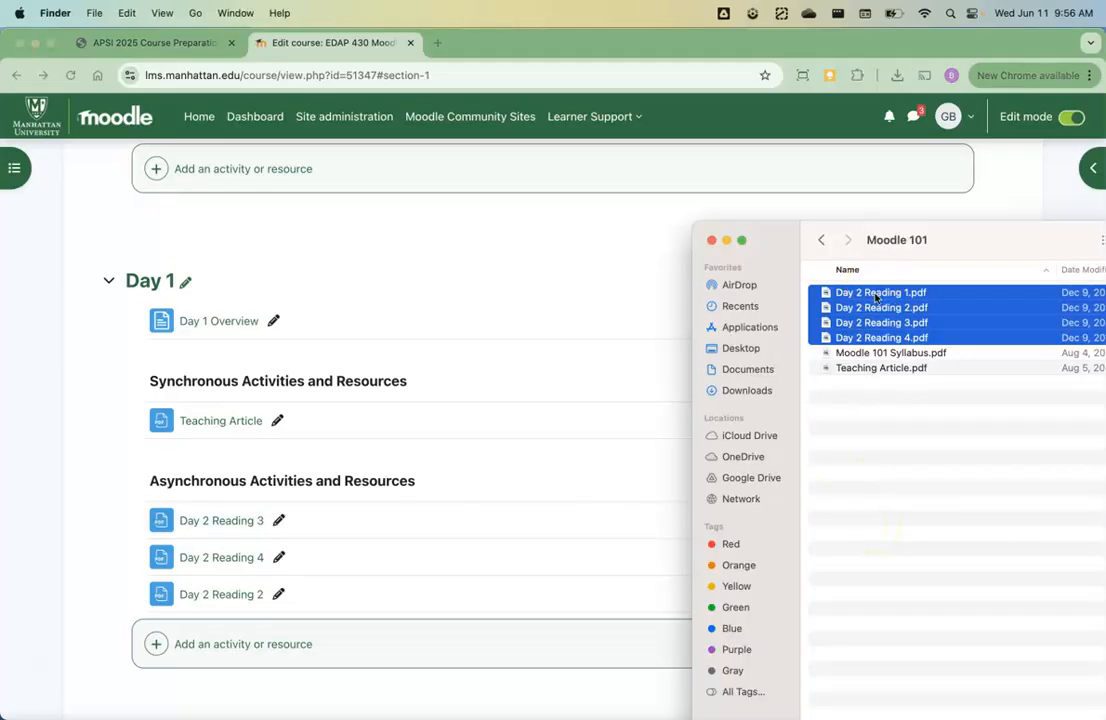
click(864, 403)
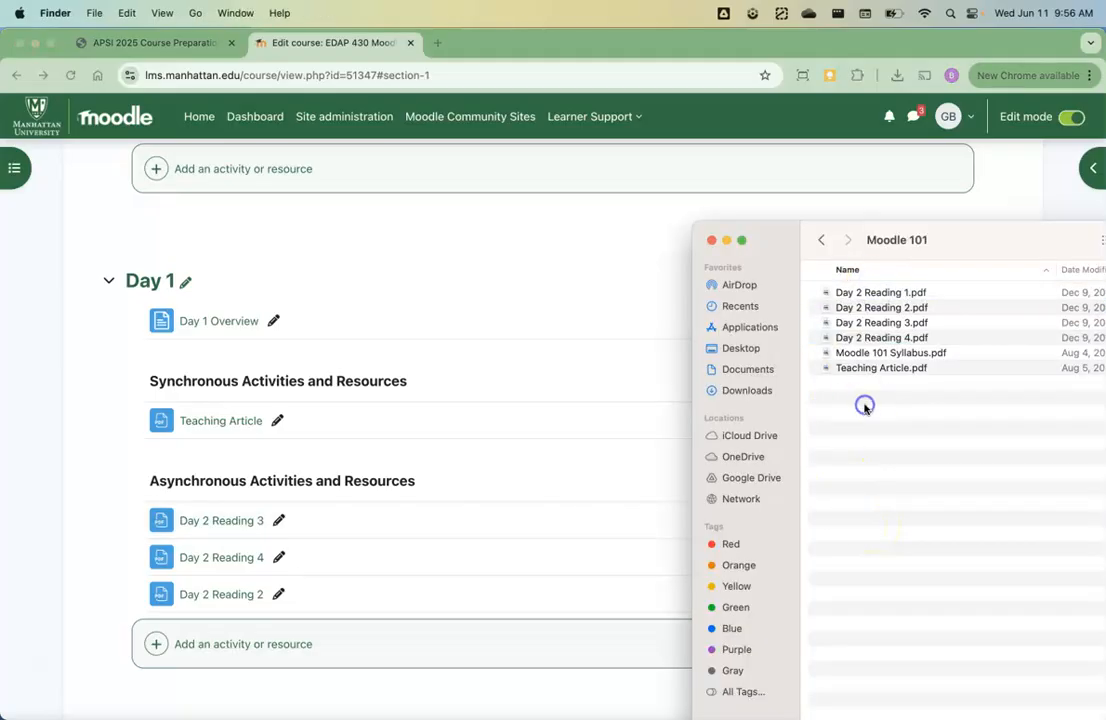
click(866, 293)
key(super+a)
shift+click(895, 308)
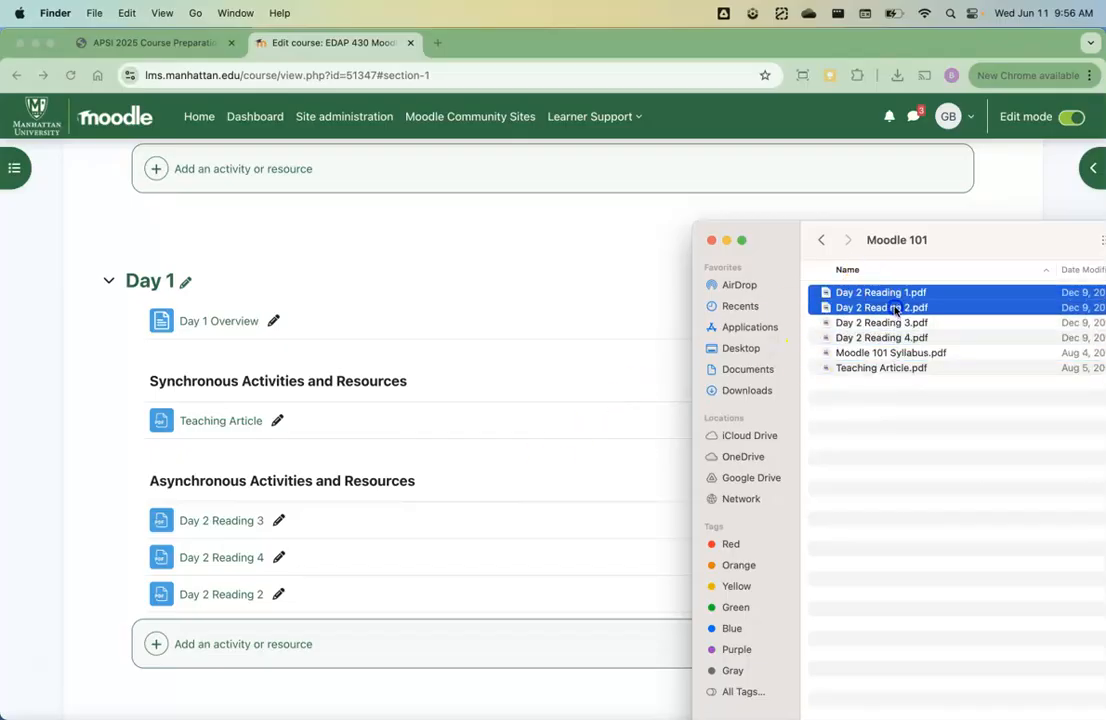
click(897, 294)
drag(897, 296, 487, 425)
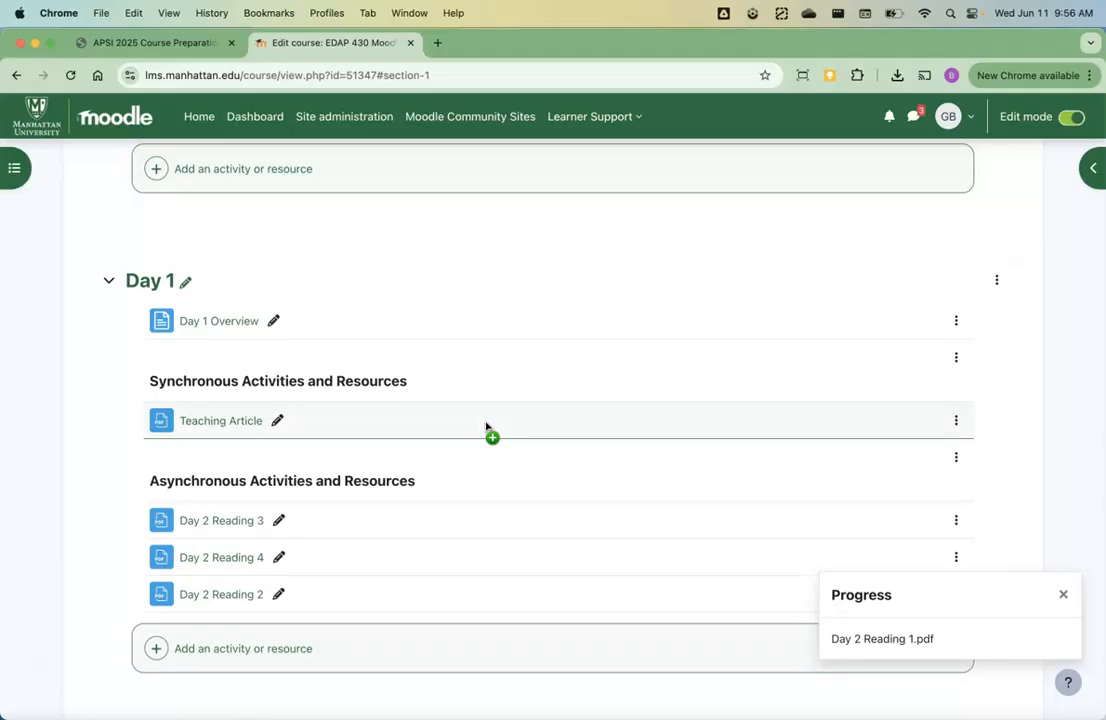
Step: Move Day 2 Readings 1 to 4 in numerical order from Day 1 to Day 2, under Asynchronous Activities and Resources
scroll(420, 558, down, 3)
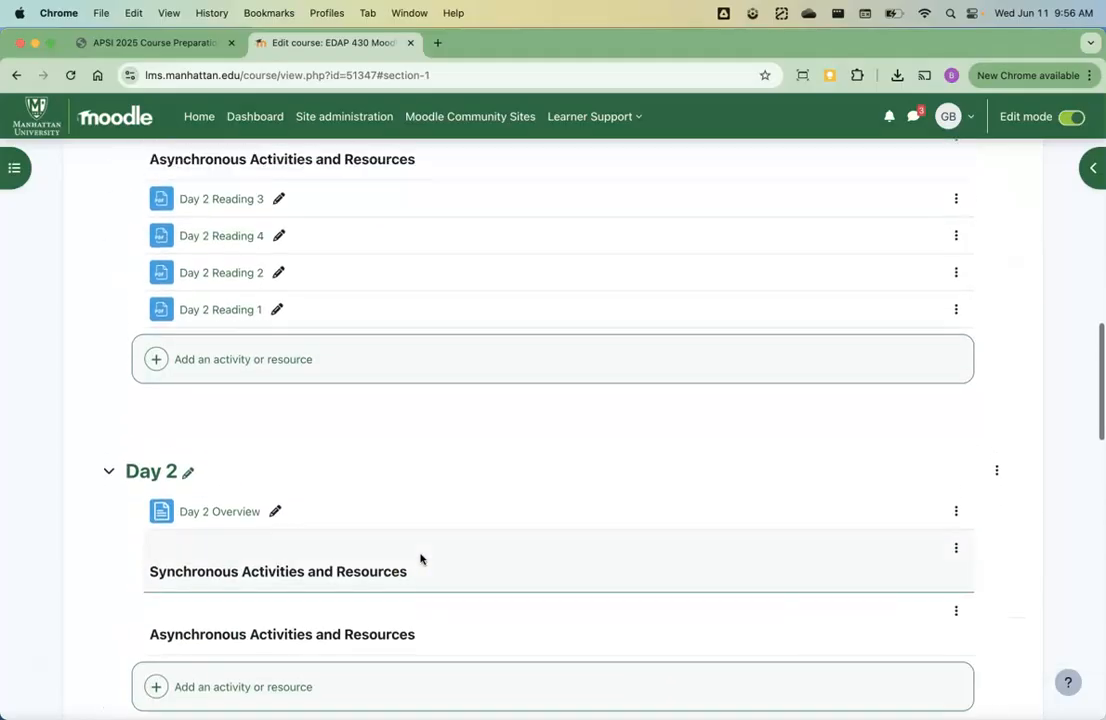
drag(257, 300, 255, 320)
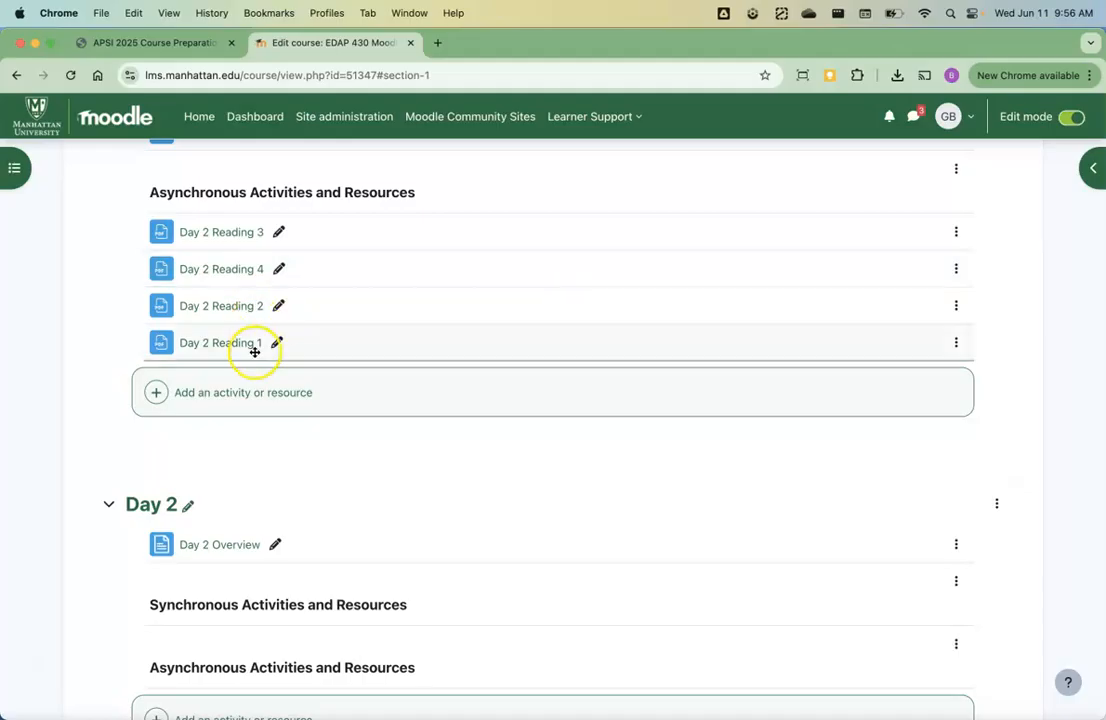
scroll(354, 412, down, 2)
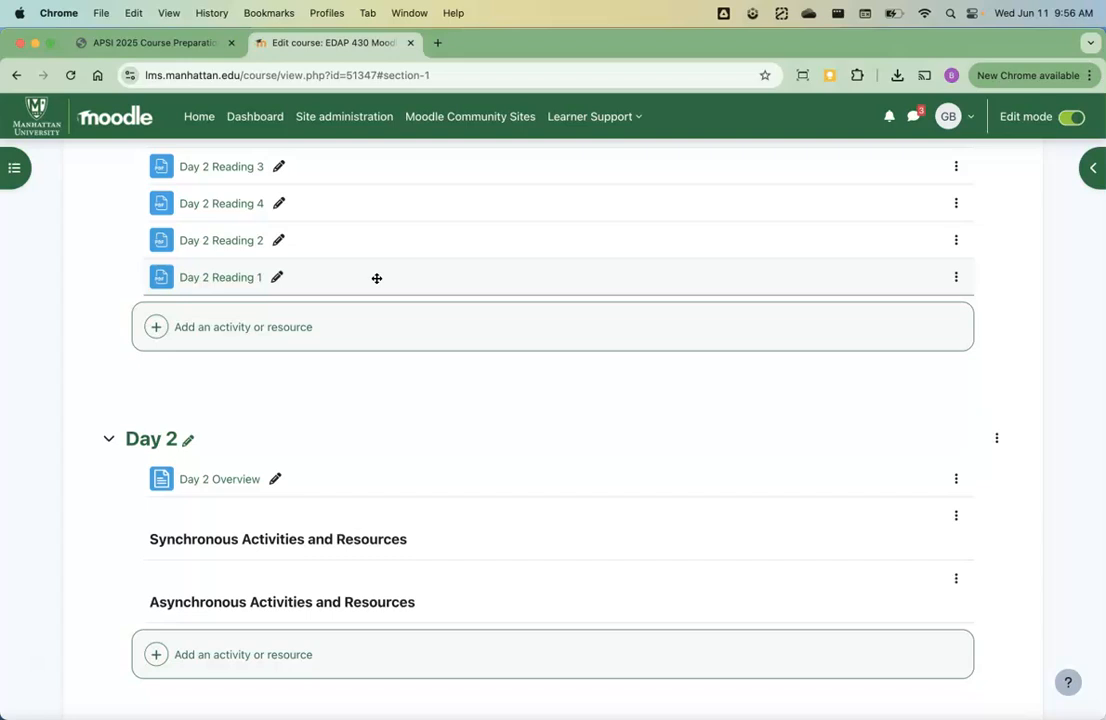
drag(376, 278, 274, 630)
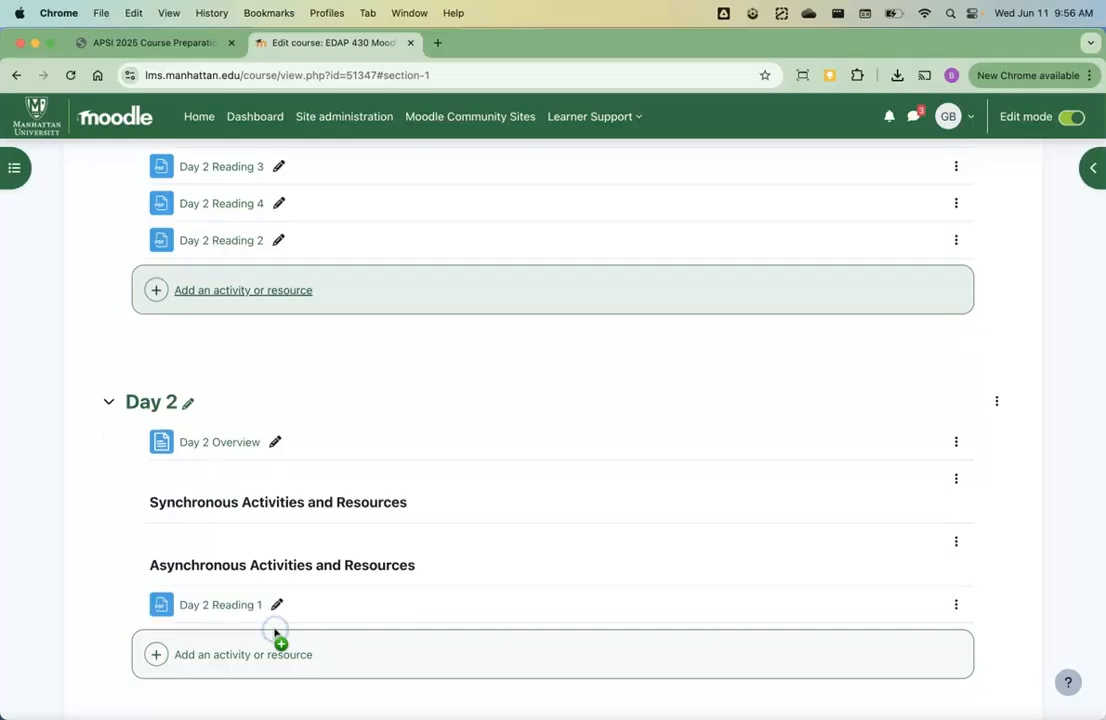
drag(337, 245, 304, 628)
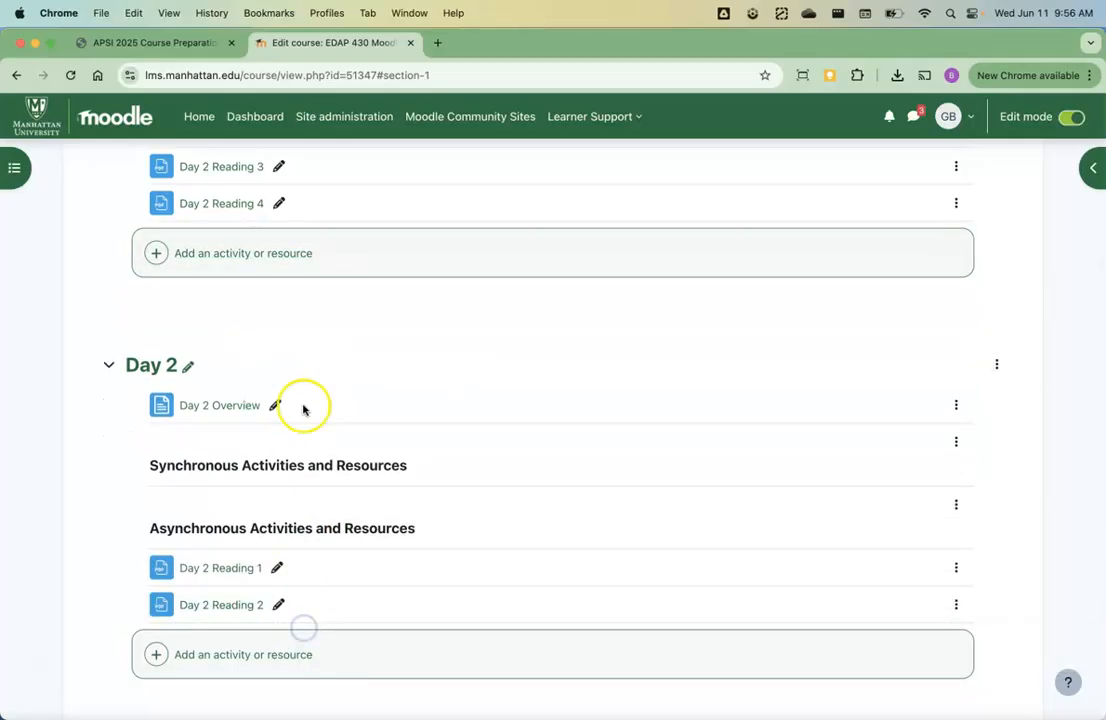
drag(375, 170, 283, 628)
drag(346, 168, 276, 634)
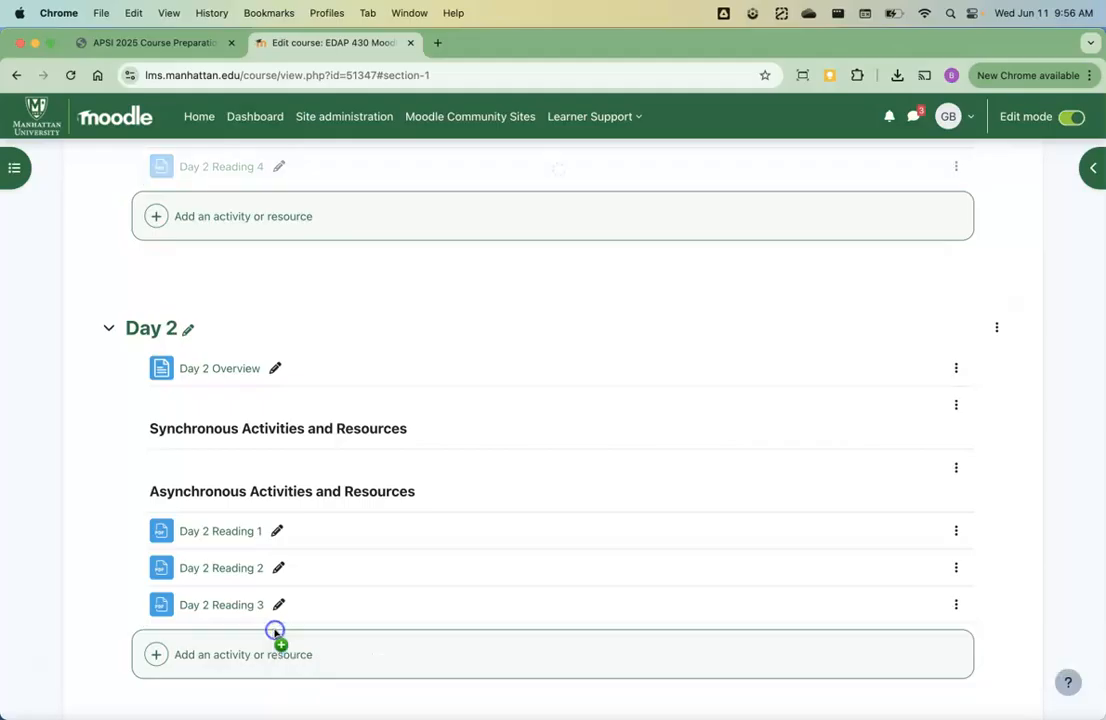
Step: Return to the course preparation checklist and open its Creating a Virtual APSI Meeting Room Link tutorial
scroll(474, 489, up, 5)
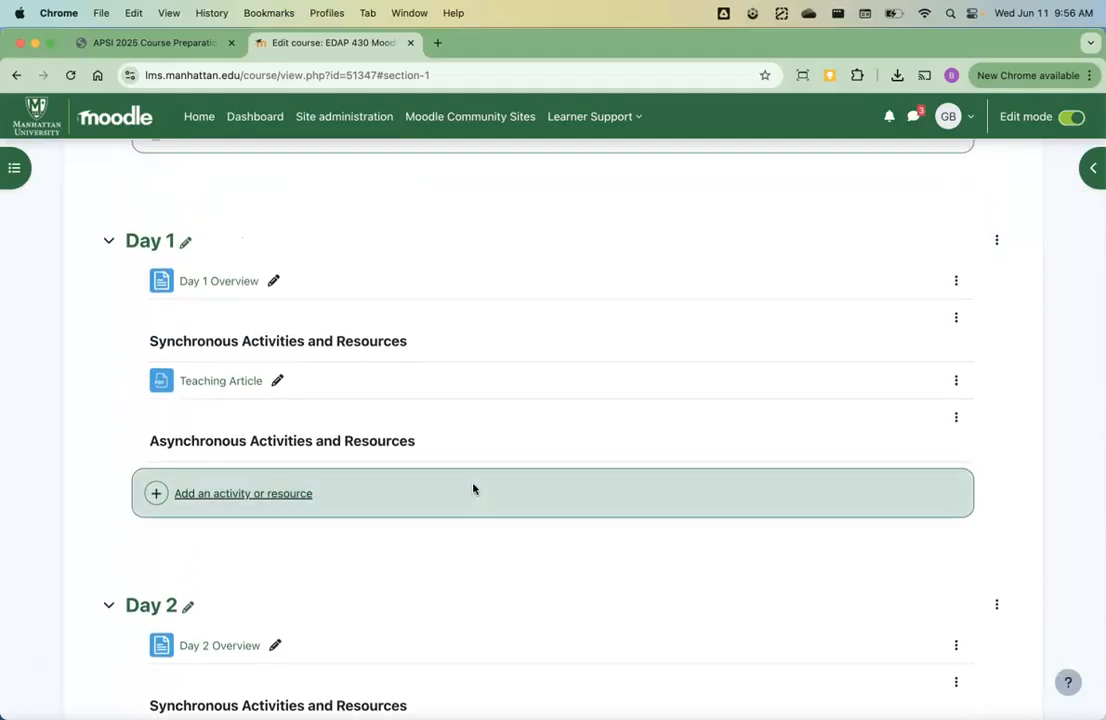
click(189, 50)
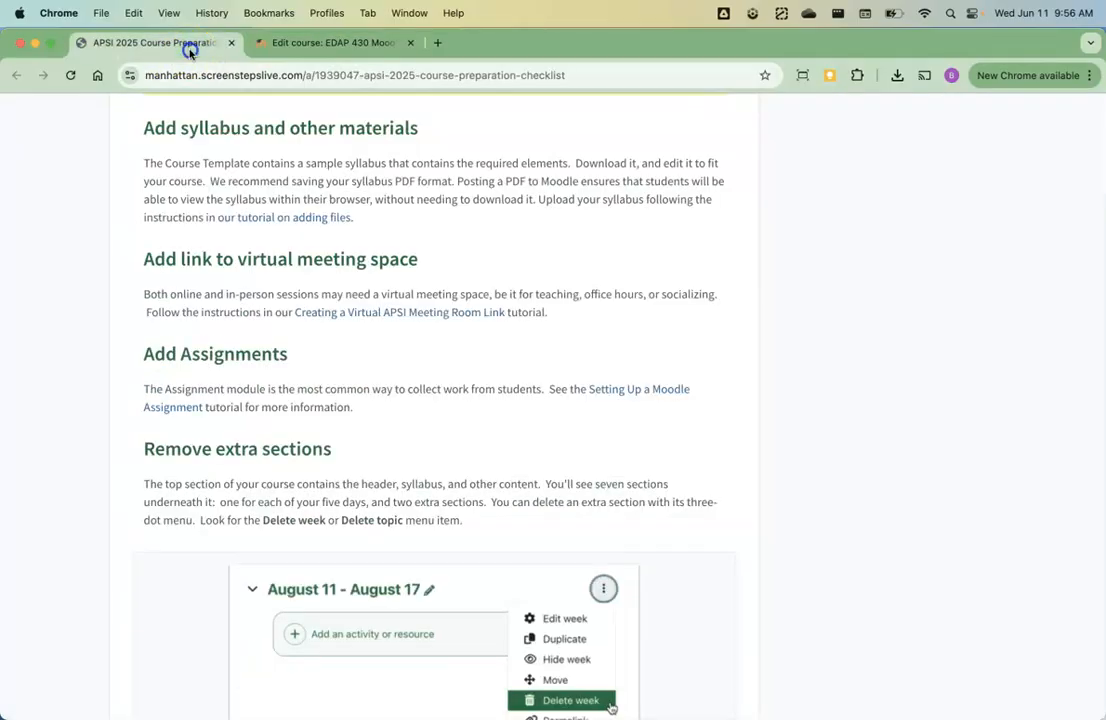
click(339, 46)
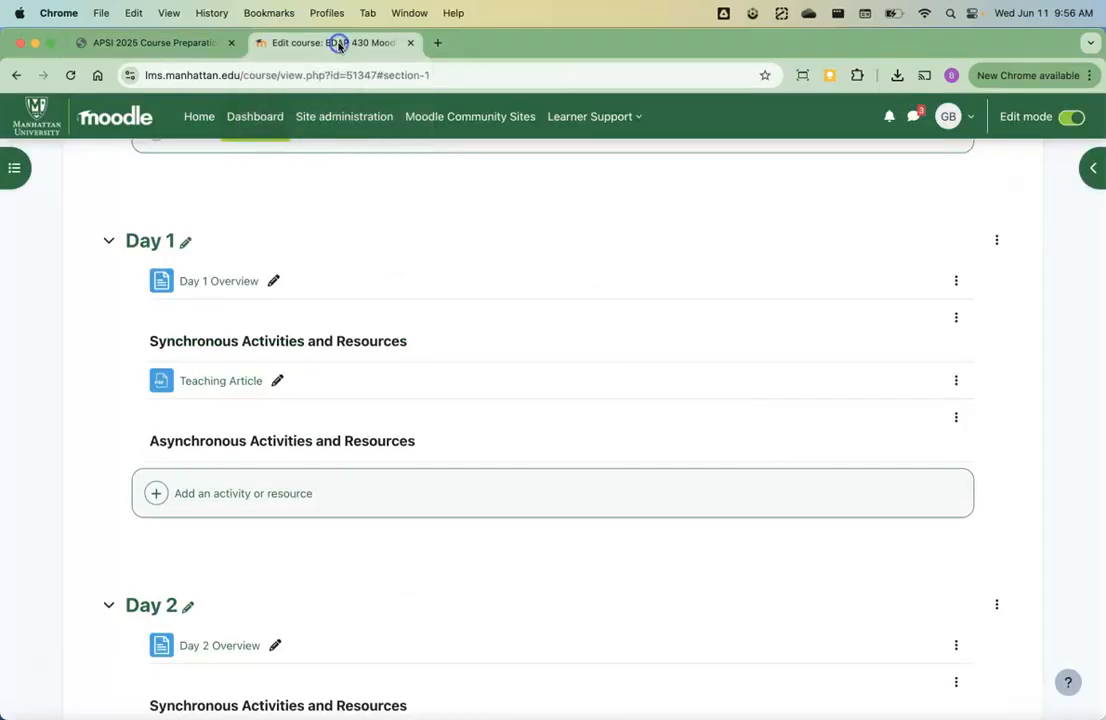
click(150, 42)
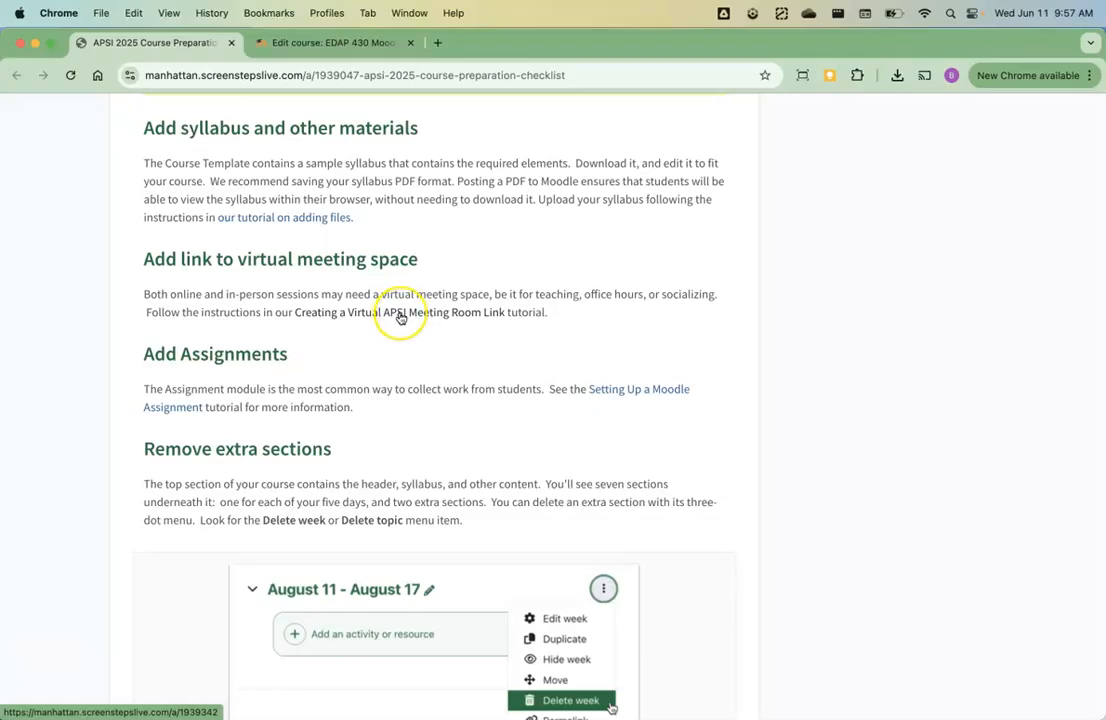
click(400, 317)
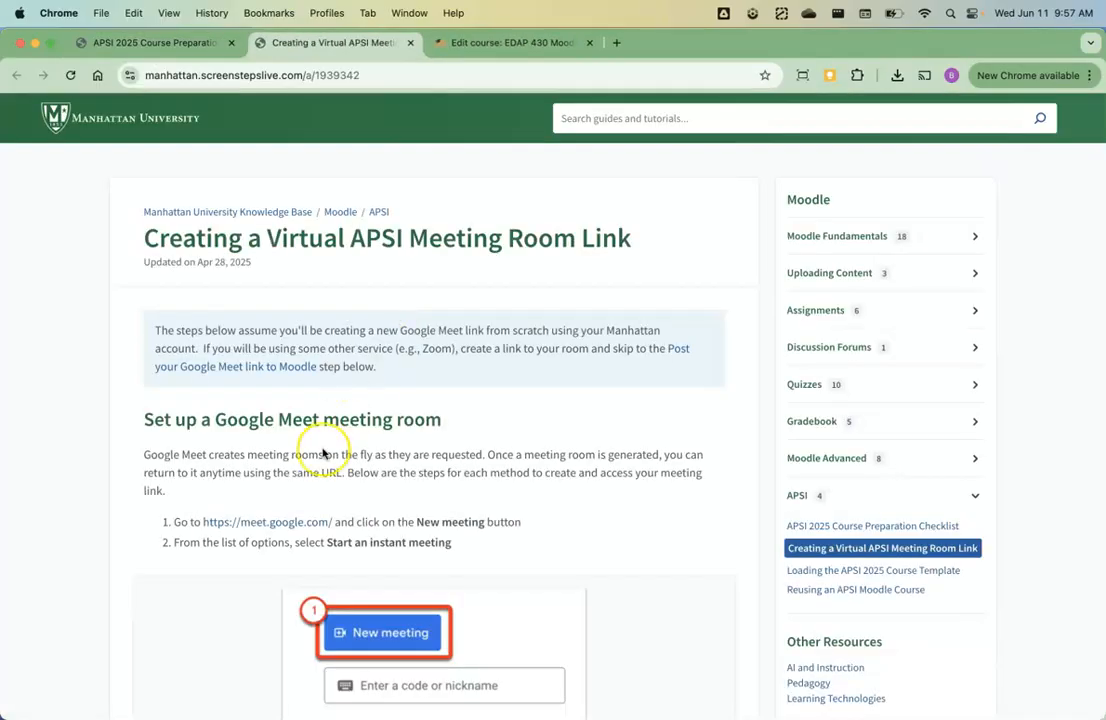
scroll(322, 440, down, 1)
scroll(322, 453, up, 1)
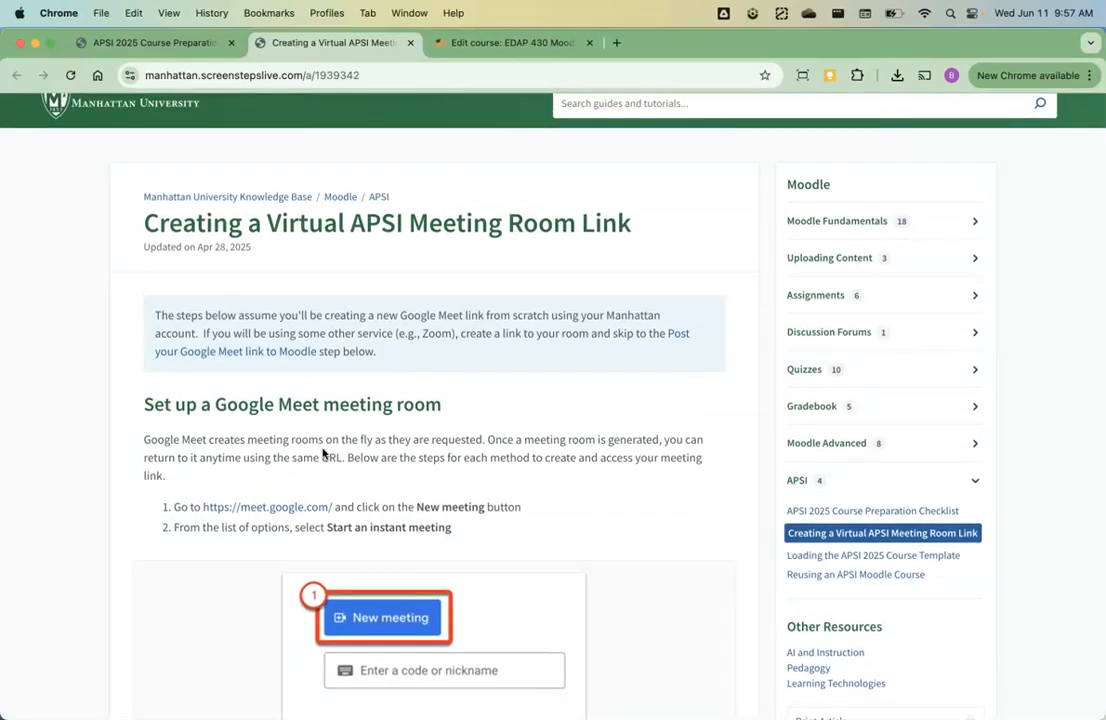
Step: Examine the meeting room link tutorial and the Moodle course's top, Day 1 and Day 2 sections for a place to add the meeting link
scroll(322, 453, down, 2)
scroll(322, 453, up, 2)
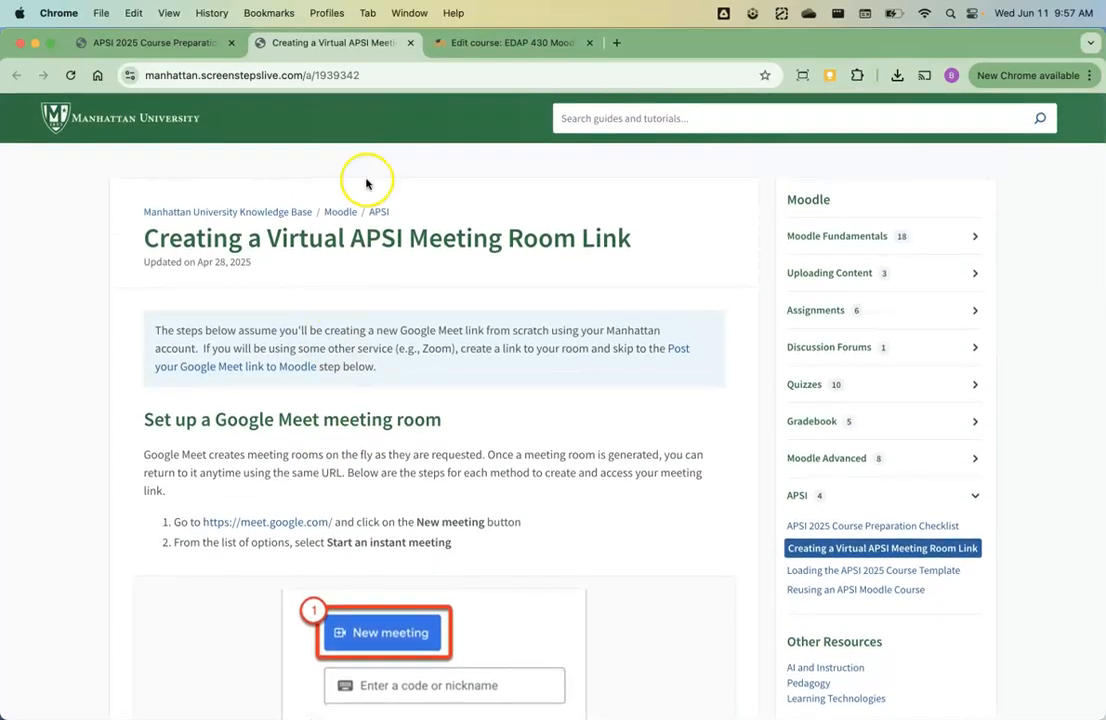
click(480, 45)
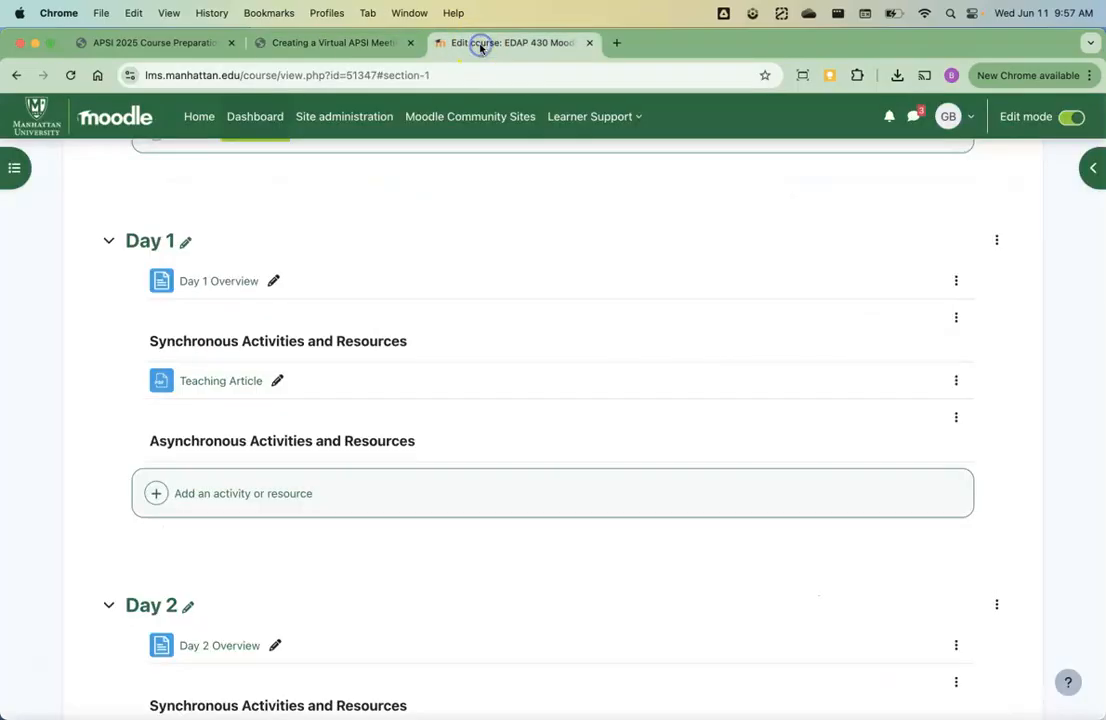
scroll(455, 351, up, 5)
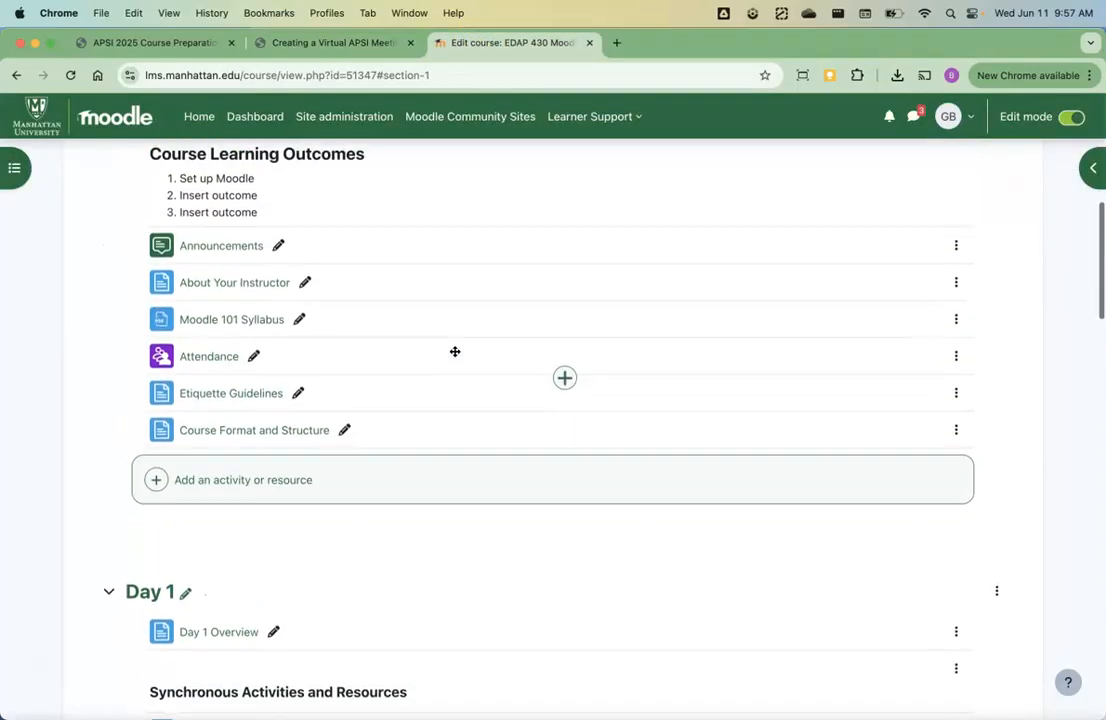
click(184, 498)
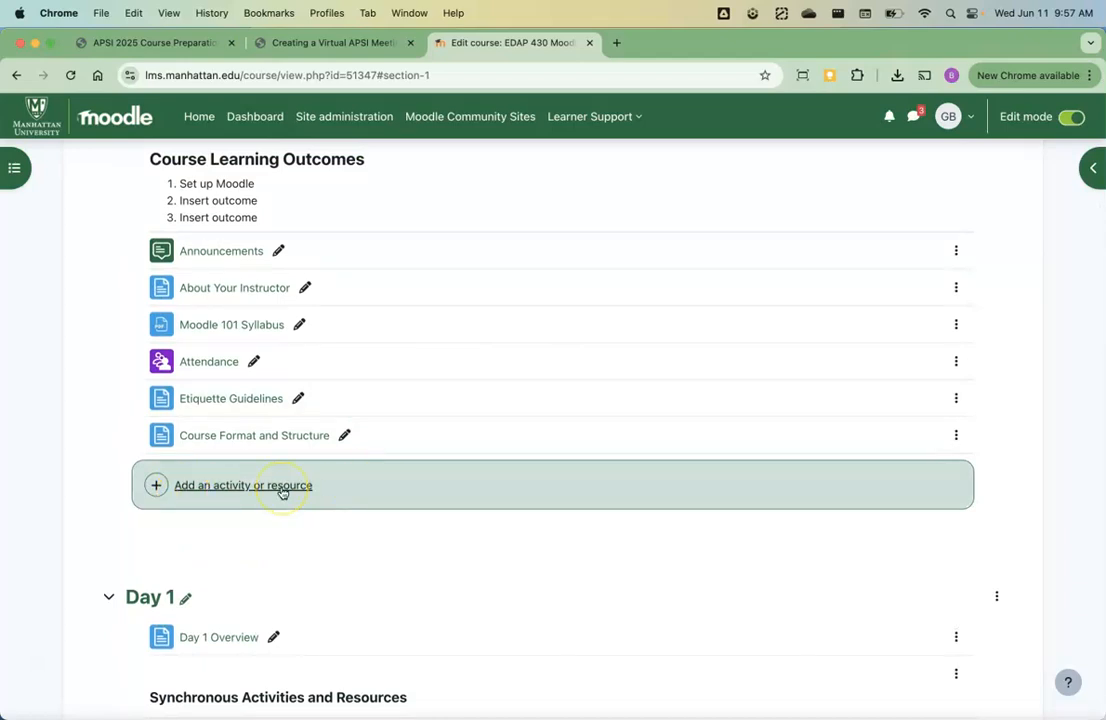
scroll(284, 494, up, 4)
scroll(285, 493, down, 8)
scroll(285, 493, down, 10)
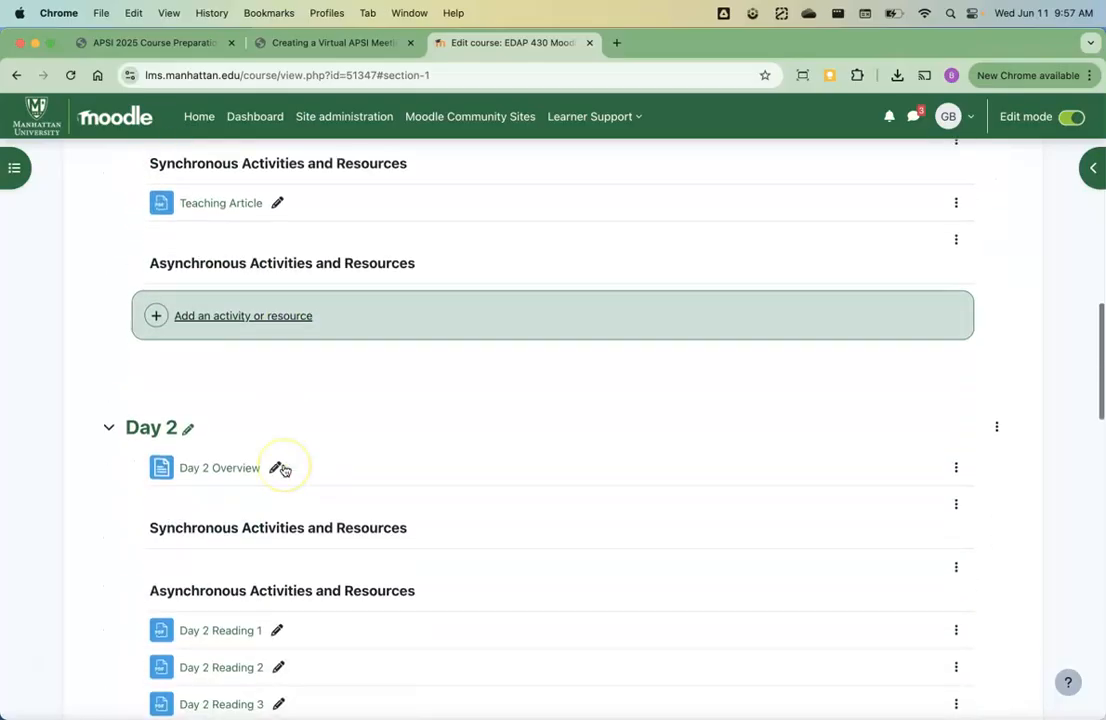
scroll(284, 515, up, 6)
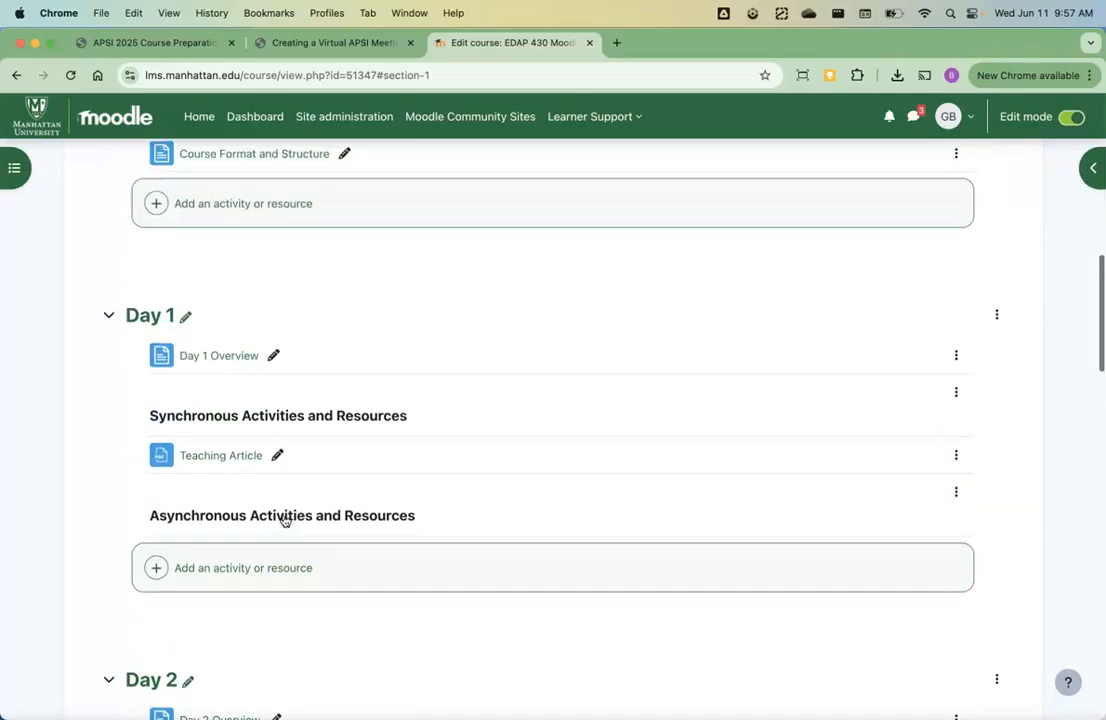
scroll(284, 520, up, 5)
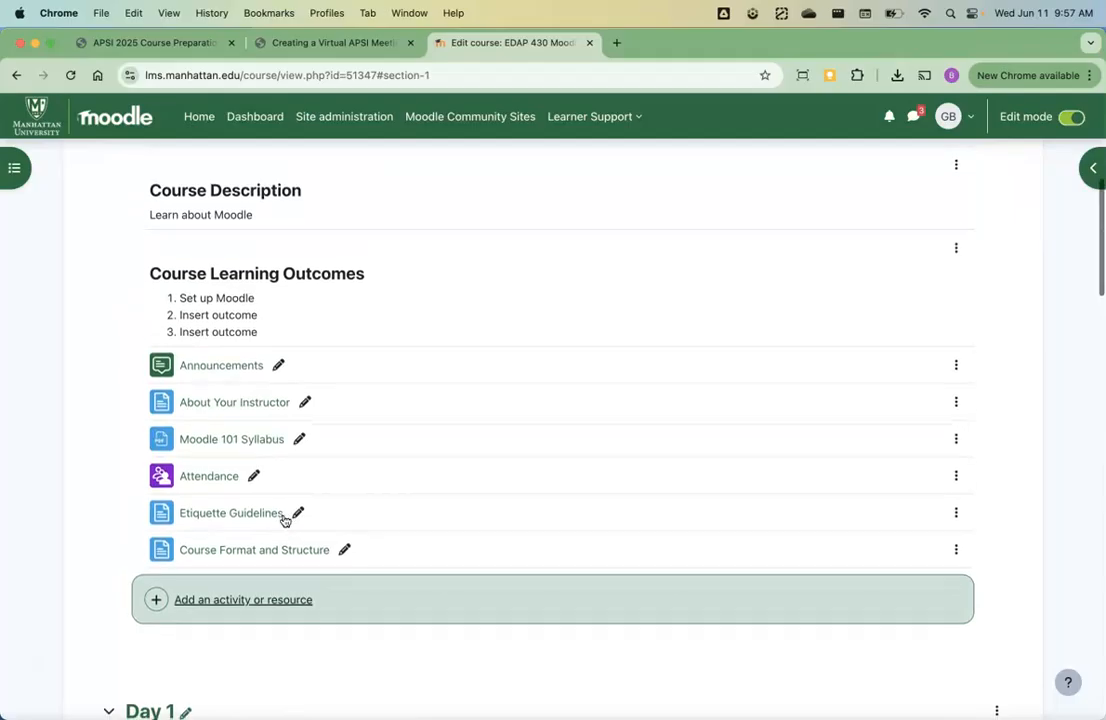
scroll(284, 520, down, 1)
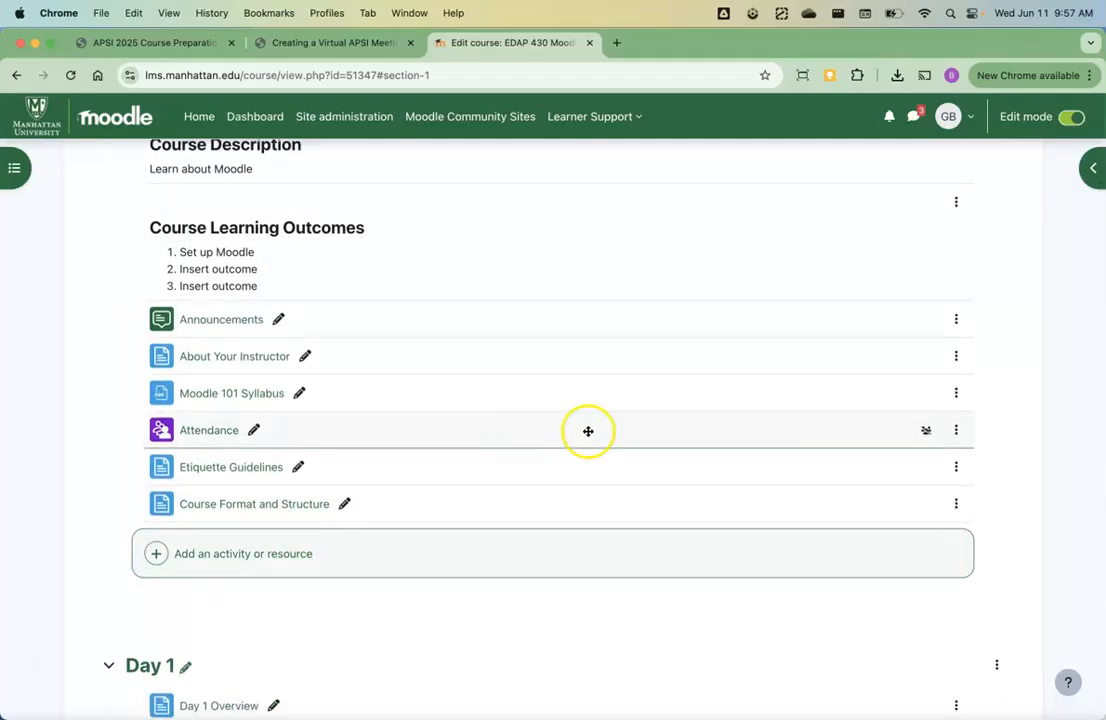
scroll(348, 588, down, 4)
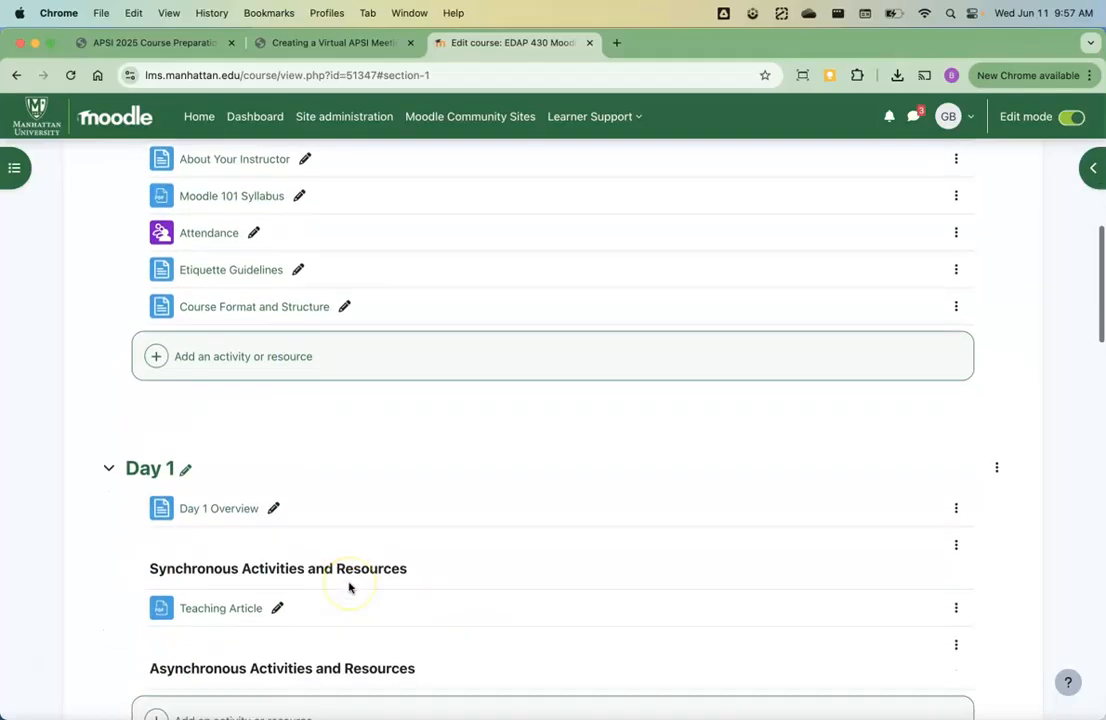
scroll(427, 501, down, 3)
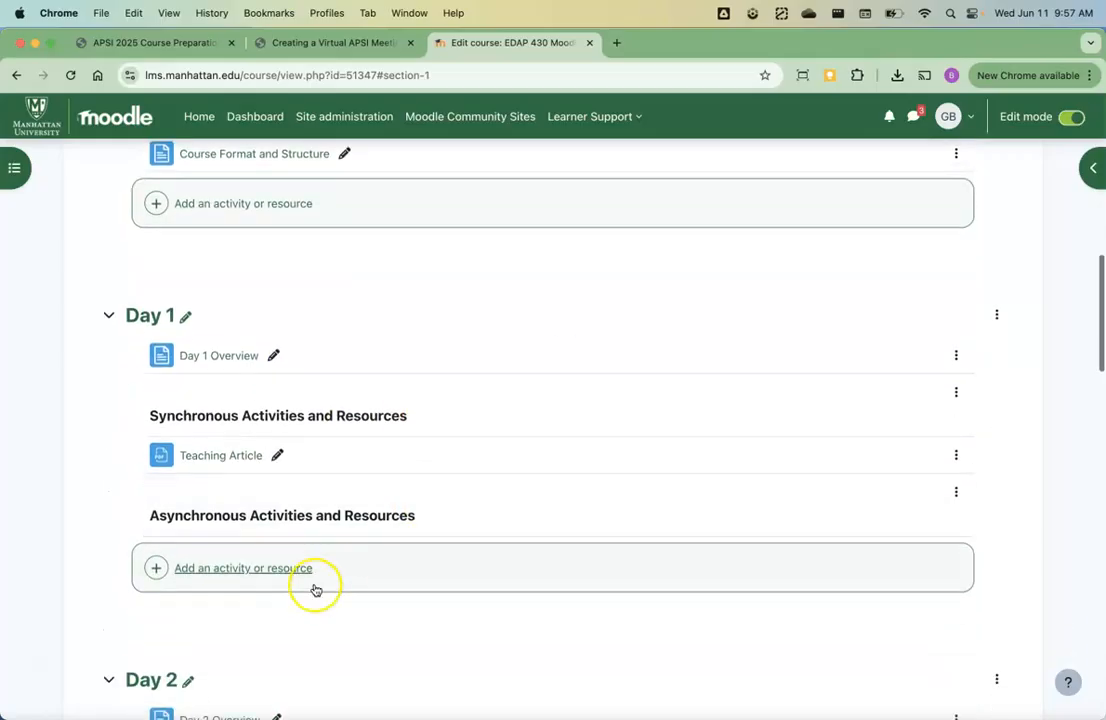
scroll(383, 523, up, 8)
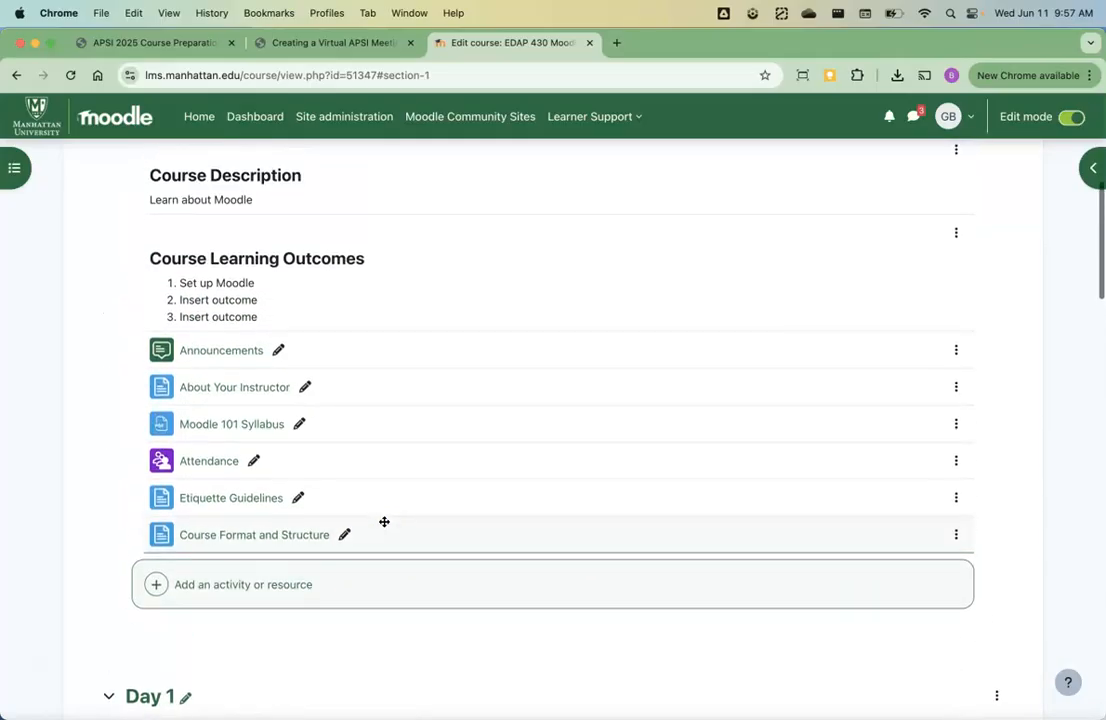
Step: Begin a new URL resource in the course's top section and name it Virtual Classroom
click(275, 586)
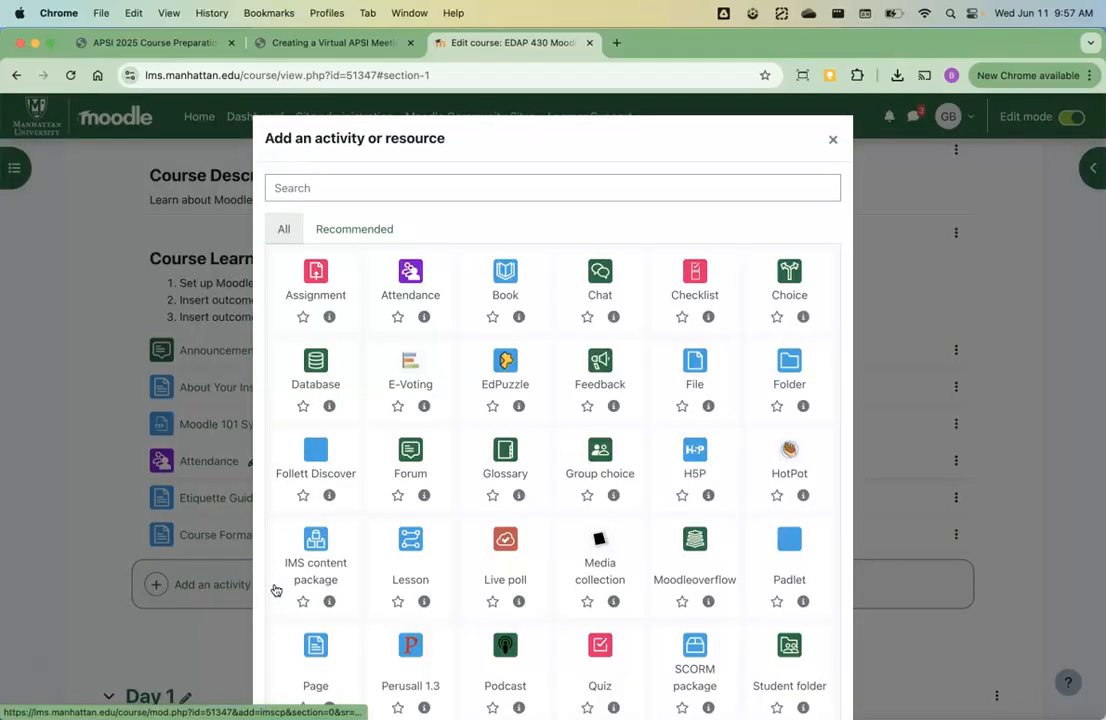
scroll(464, 506, down, 3)
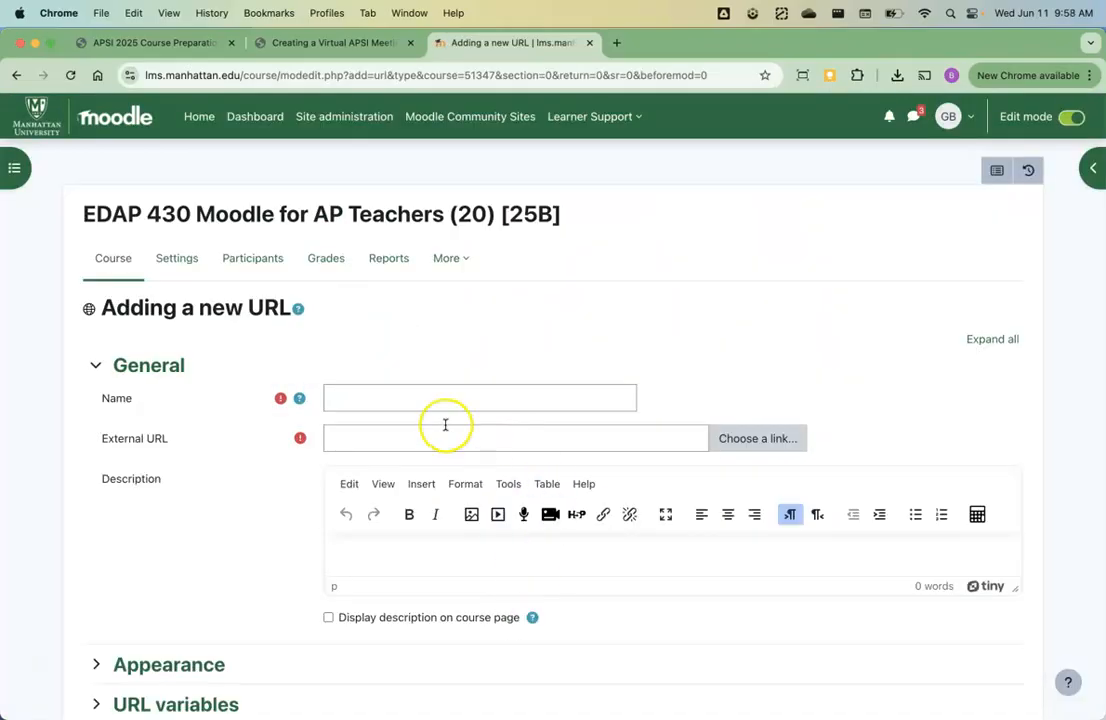
click(416, 400)
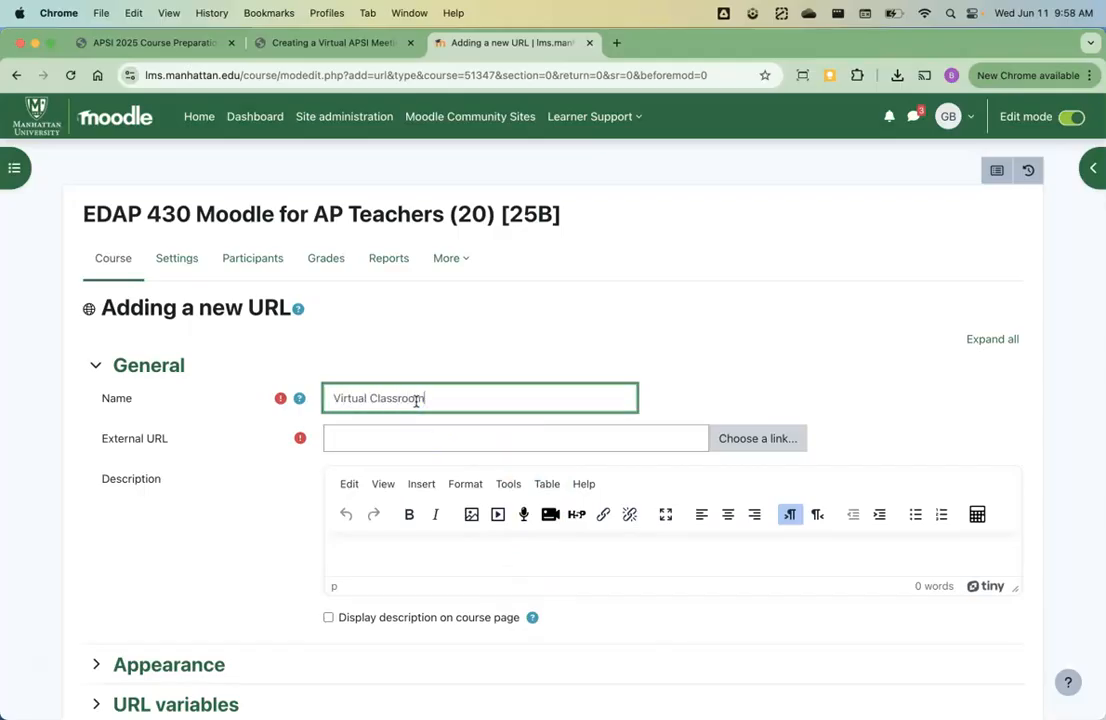
click(430, 436)
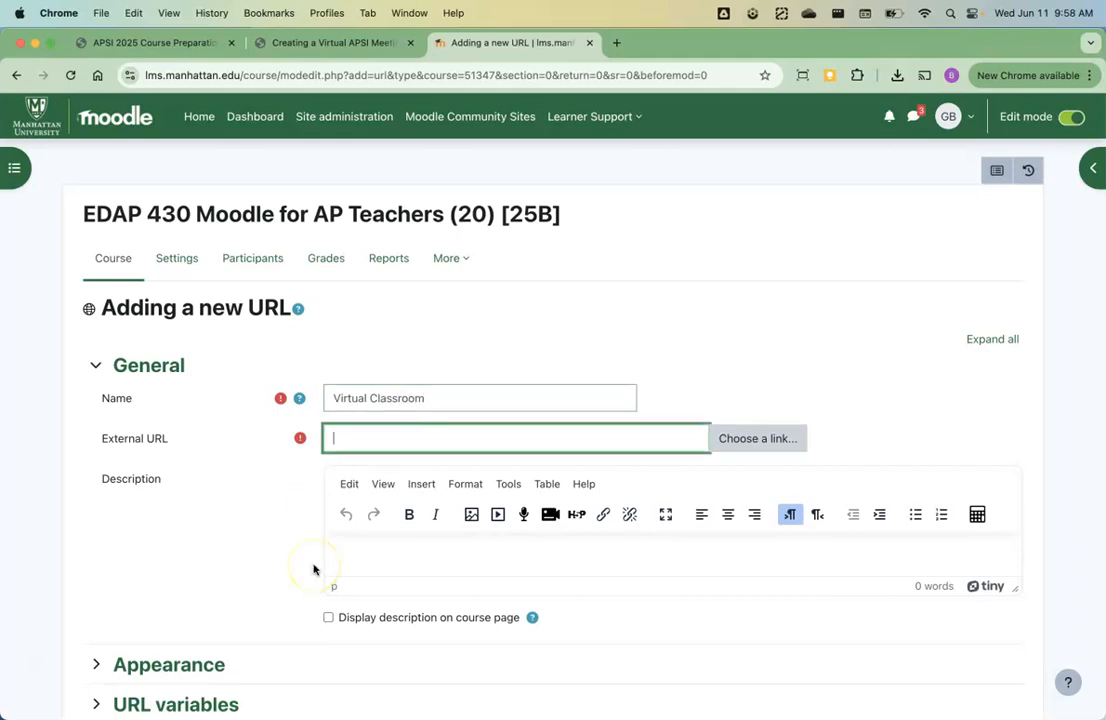
Step: Compare the URL resource form with the tutorial's instructions for posting a Google Meet link, and discard the form without saving
scroll(313, 588, down, 5)
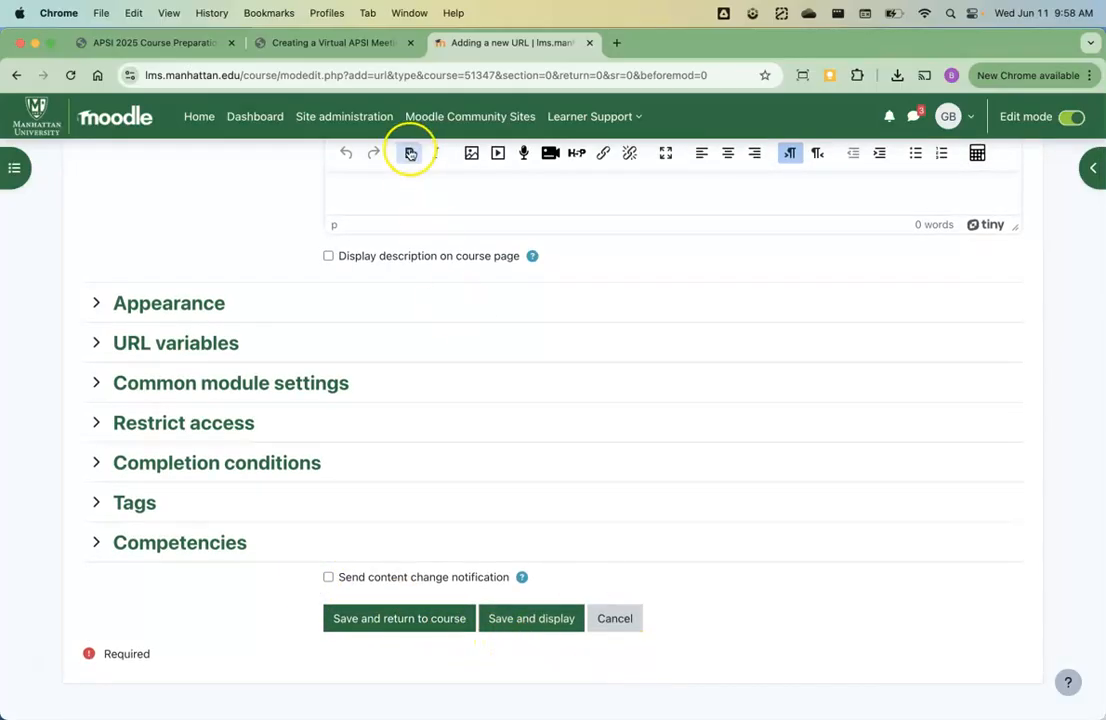
click(334, 52)
scroll(304, 290, down, 10)
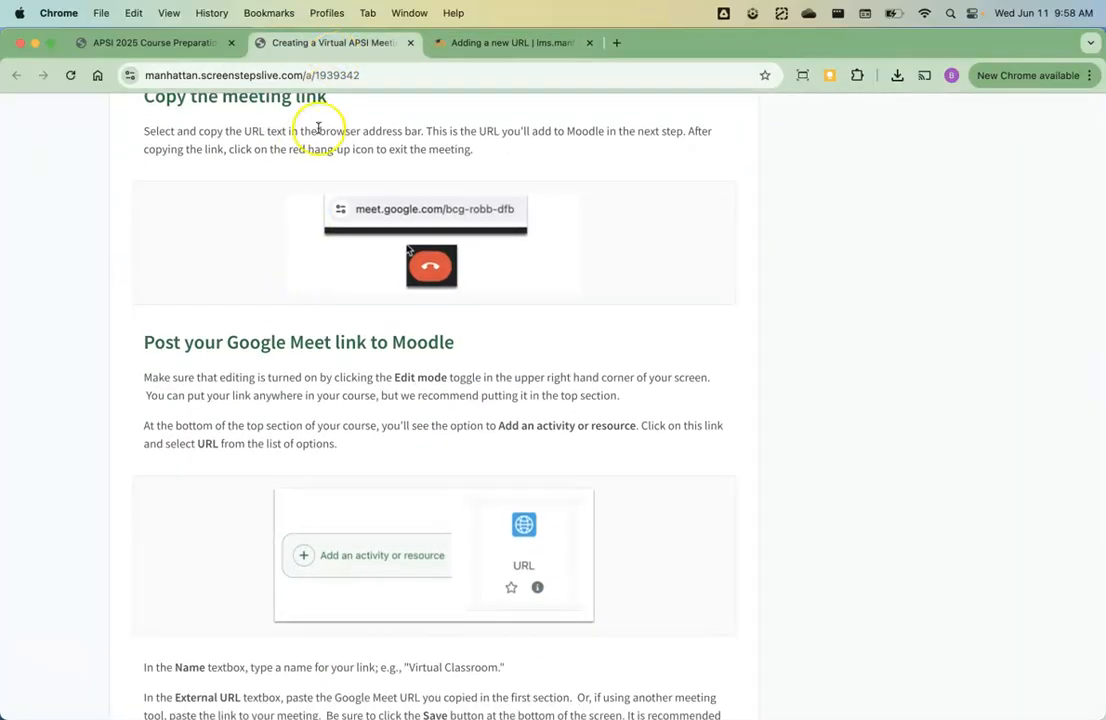
click(506, 43)
scroll(448, 395, down, 5)
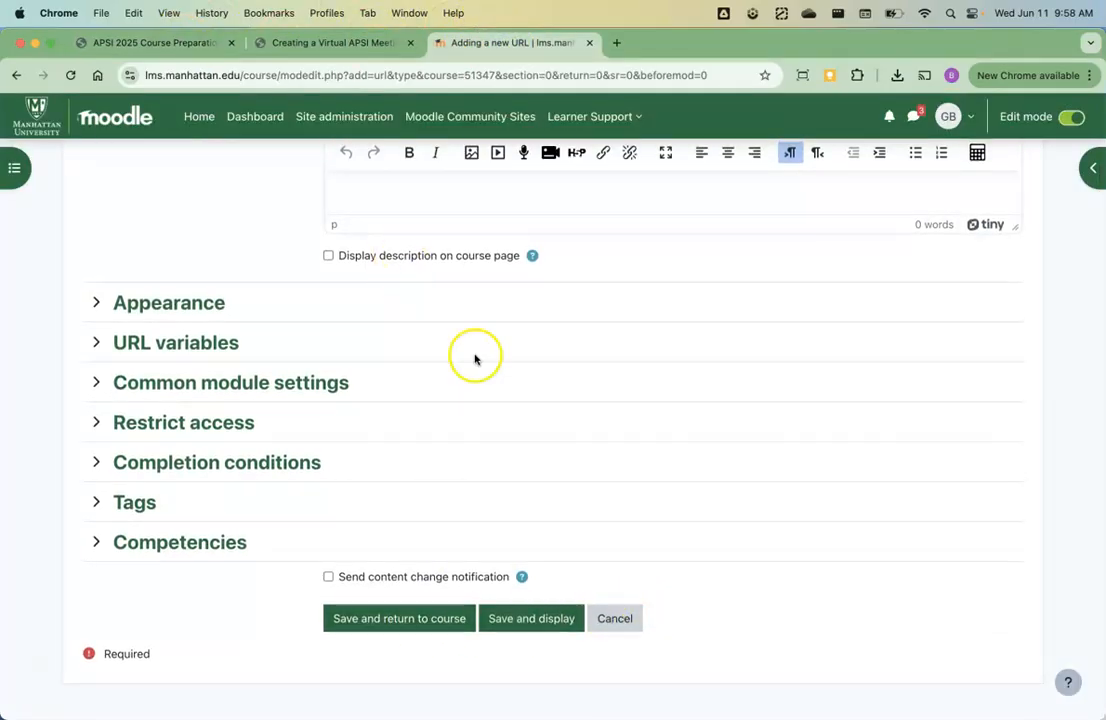
scroll(600, 425, up, 5)
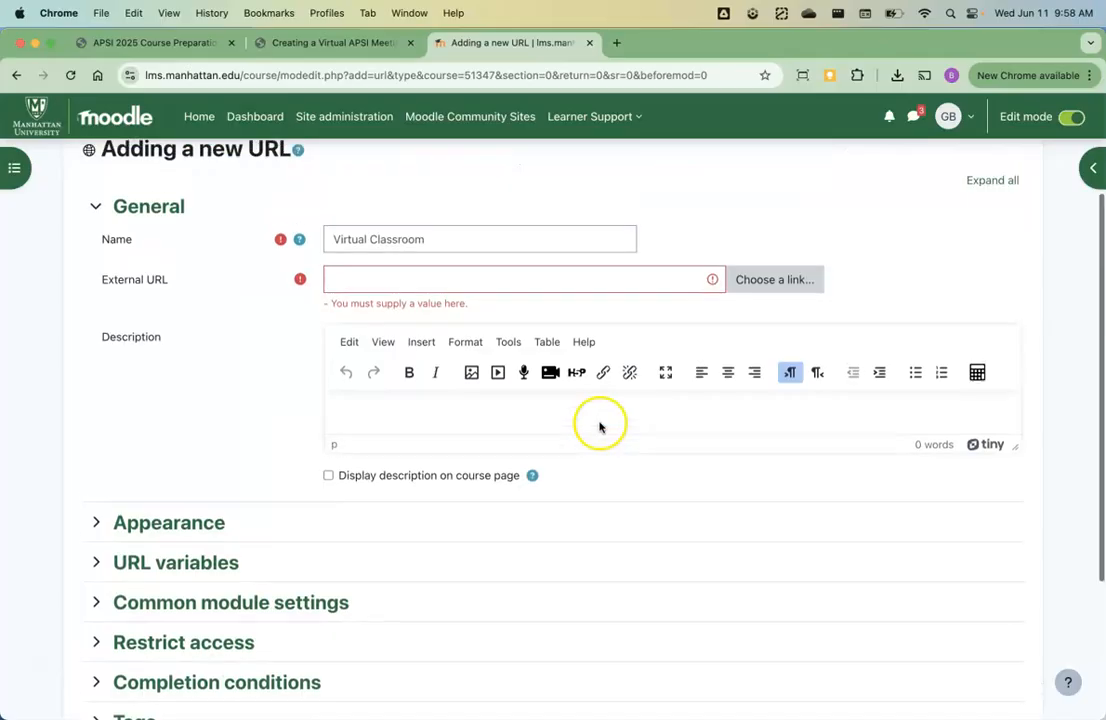
scroll(503, 286, down, 5)
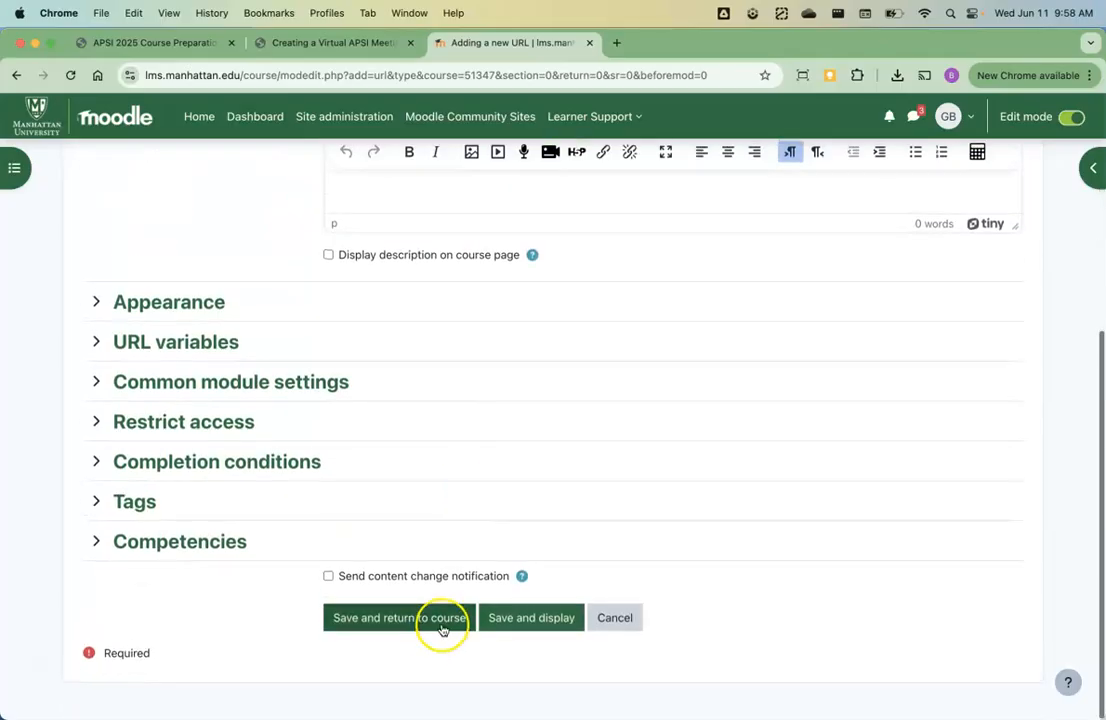
click(615, 618)
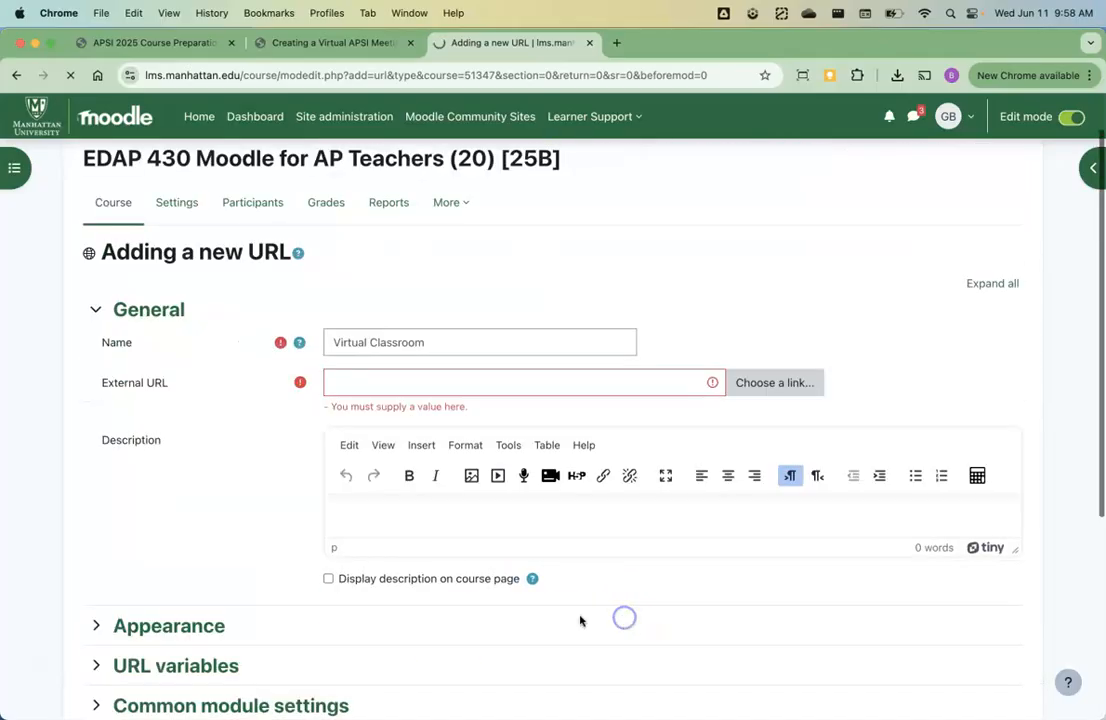
Step: Return to the APSI 2025 course preparation checklist and read its Add Assignments section
click(321, 42)
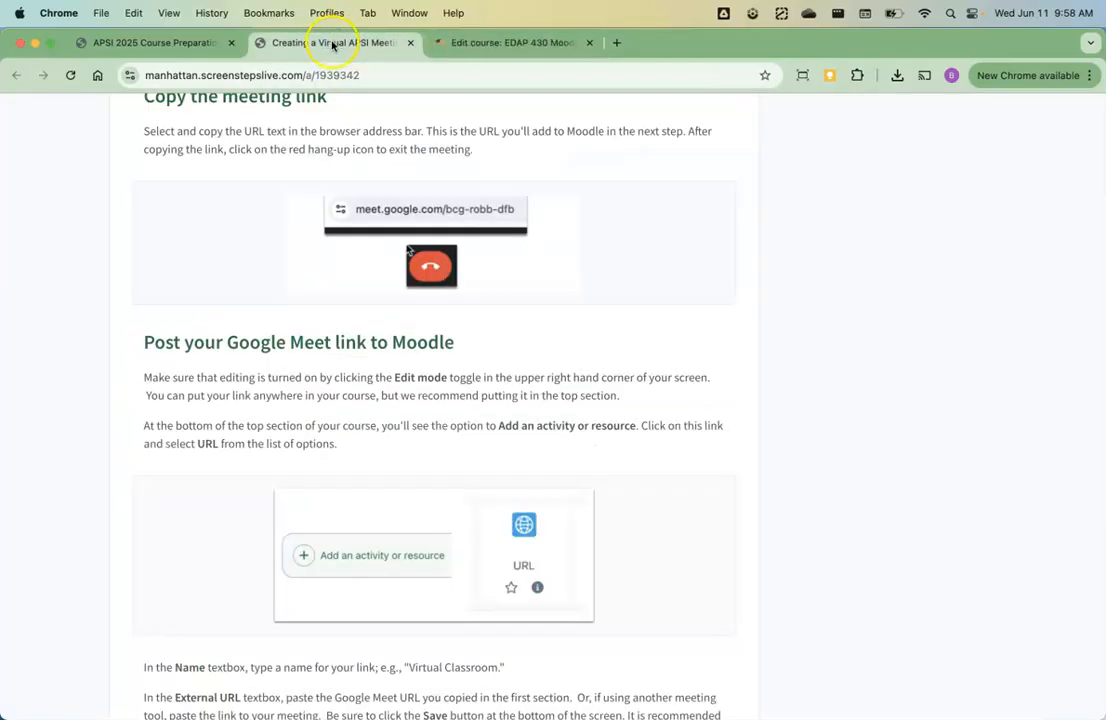
click(143, 42)
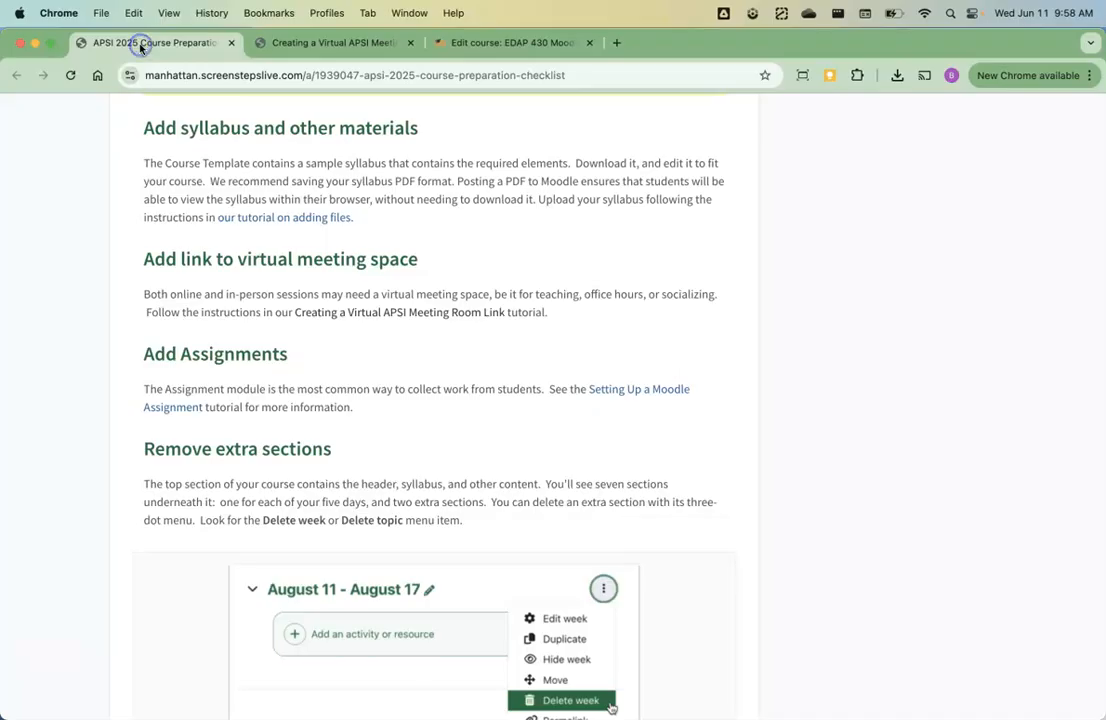
scroll(138, 212, down, 3)
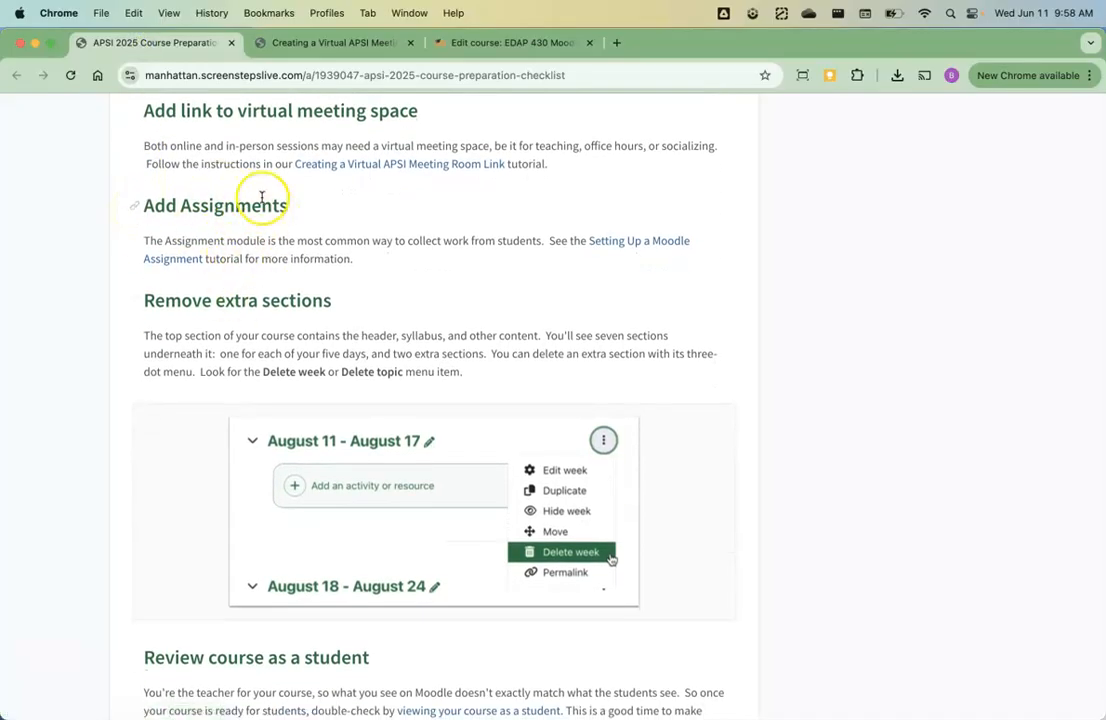
Step: Return to the Moodle course and start adding a new Assignment to the Day 1 section
click(497, 46)
scroll(427, 314, down, 8)
scroll(428, 313, down, 5)
scroll(407, 323, up, 1)
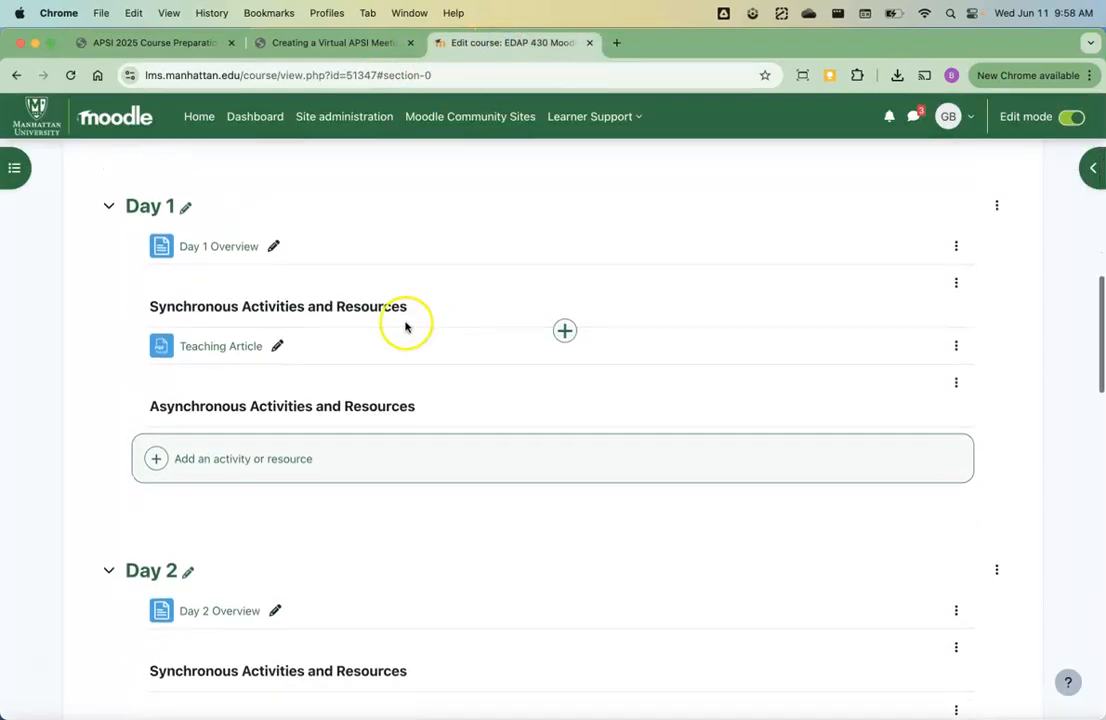
click(260, 459)
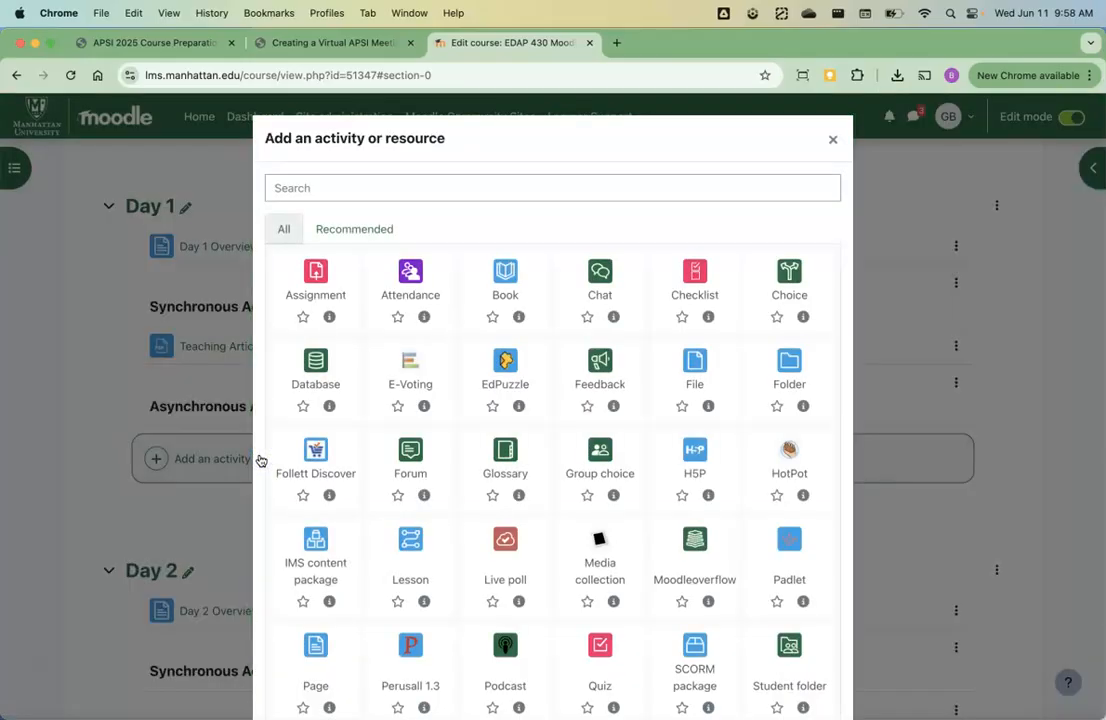
click(316, 280)
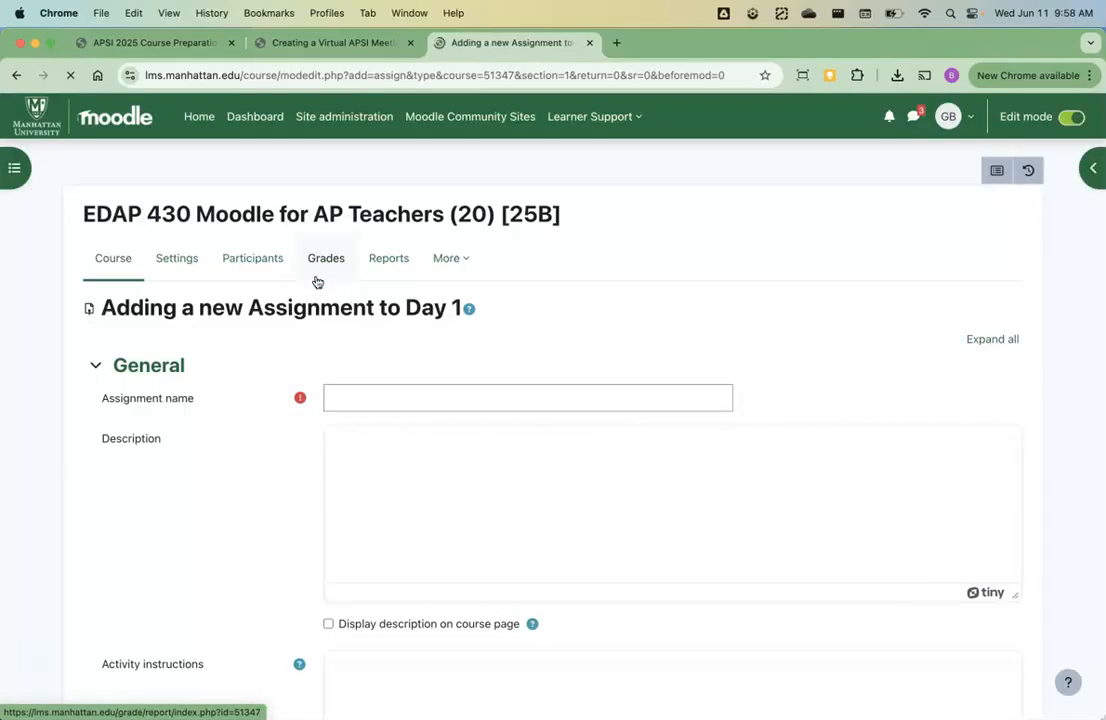
Step: Review the new assignment's name, description and settings fields, and cancel the assignment without saving
scroll(275, 437, down, 1)
scroll(281, 437, down, 1)
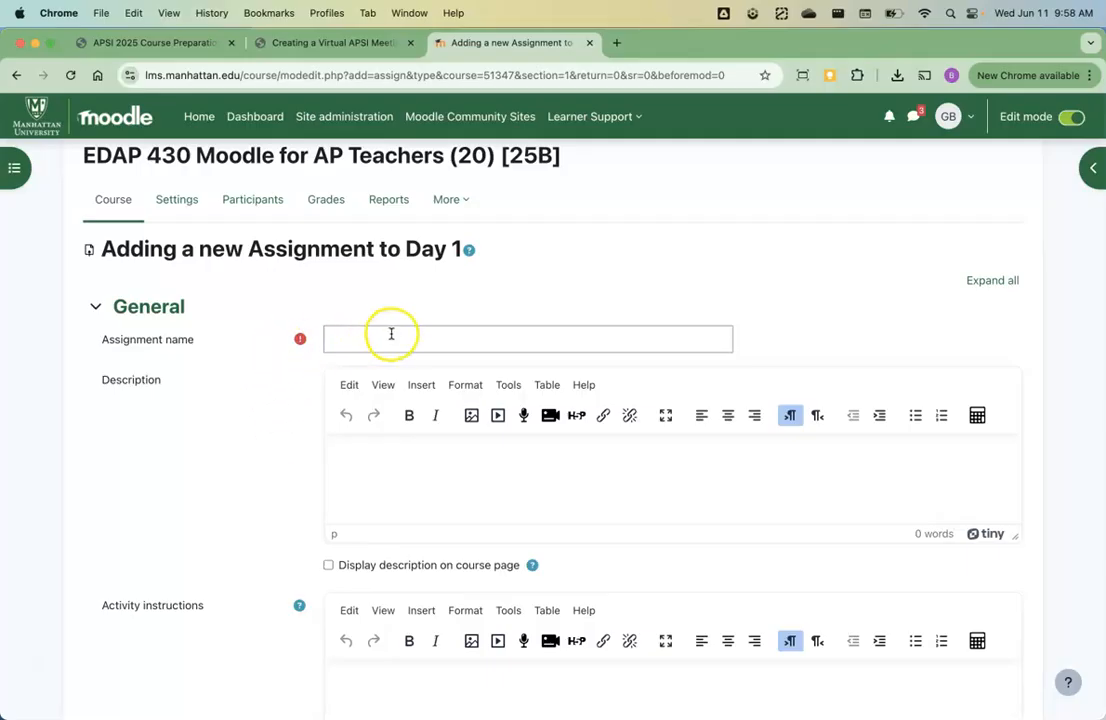
click(427, 338)
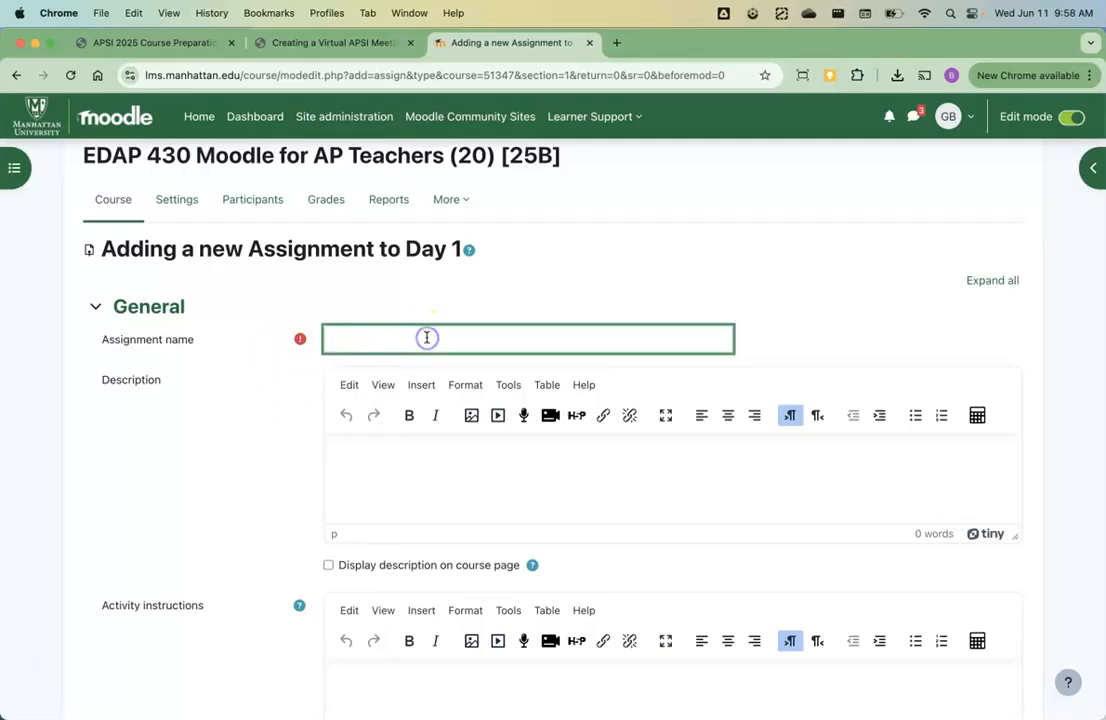
click(410, 473)
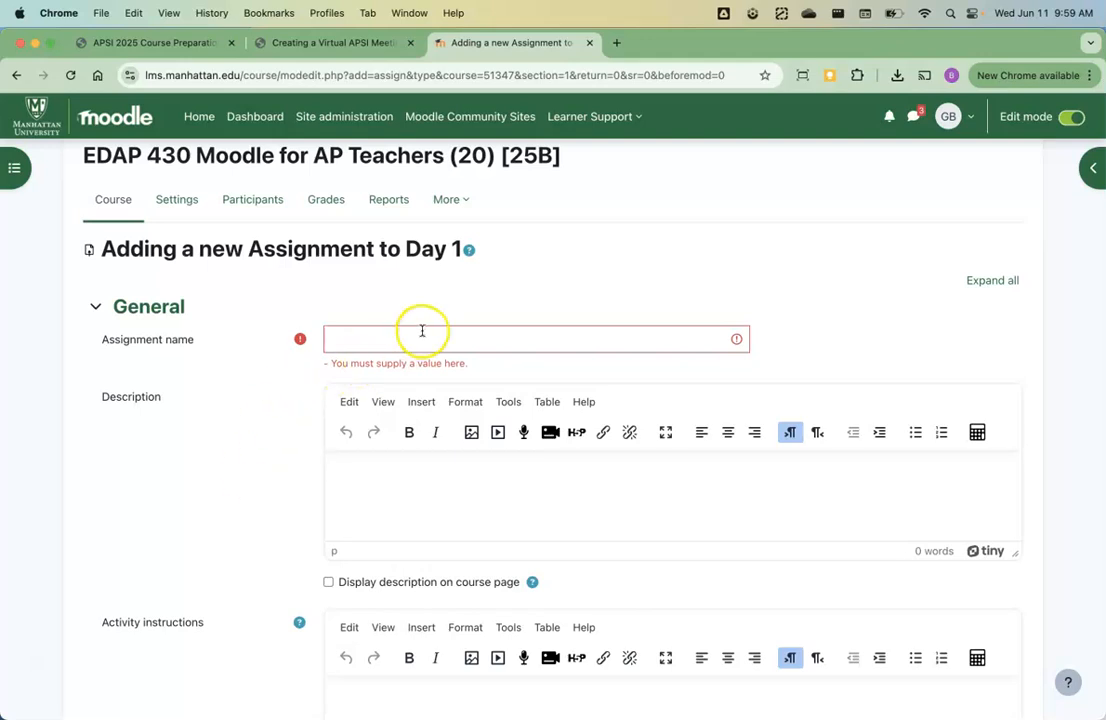
click(395, 494)
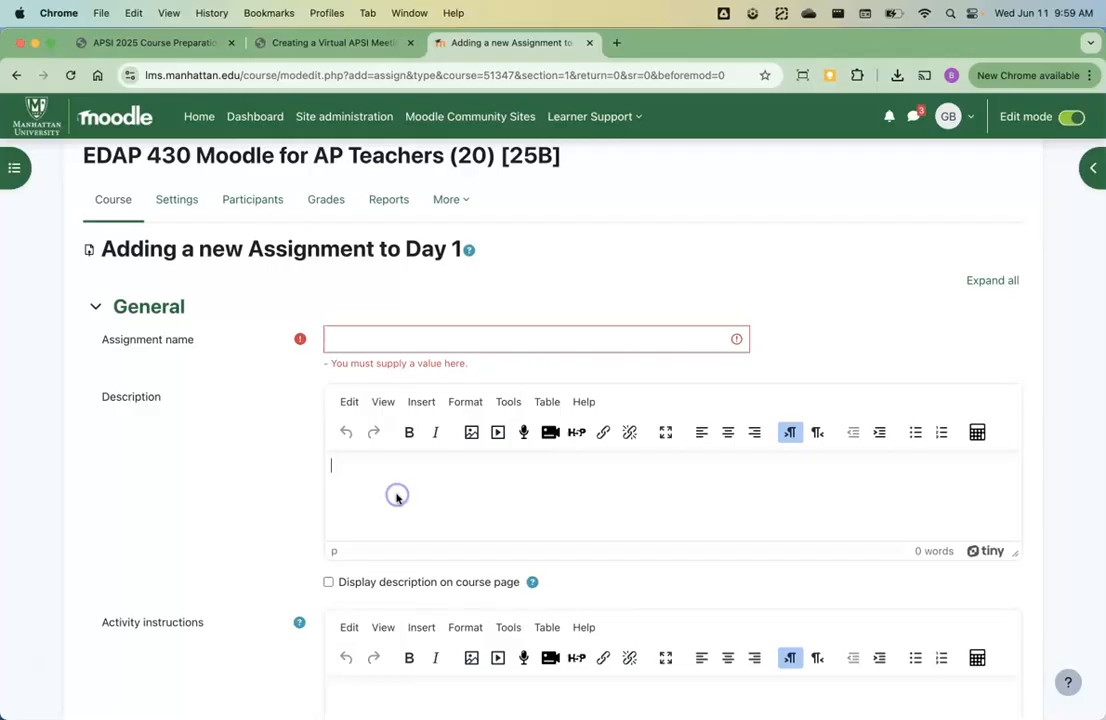
scroll(274, 500, down, 20)
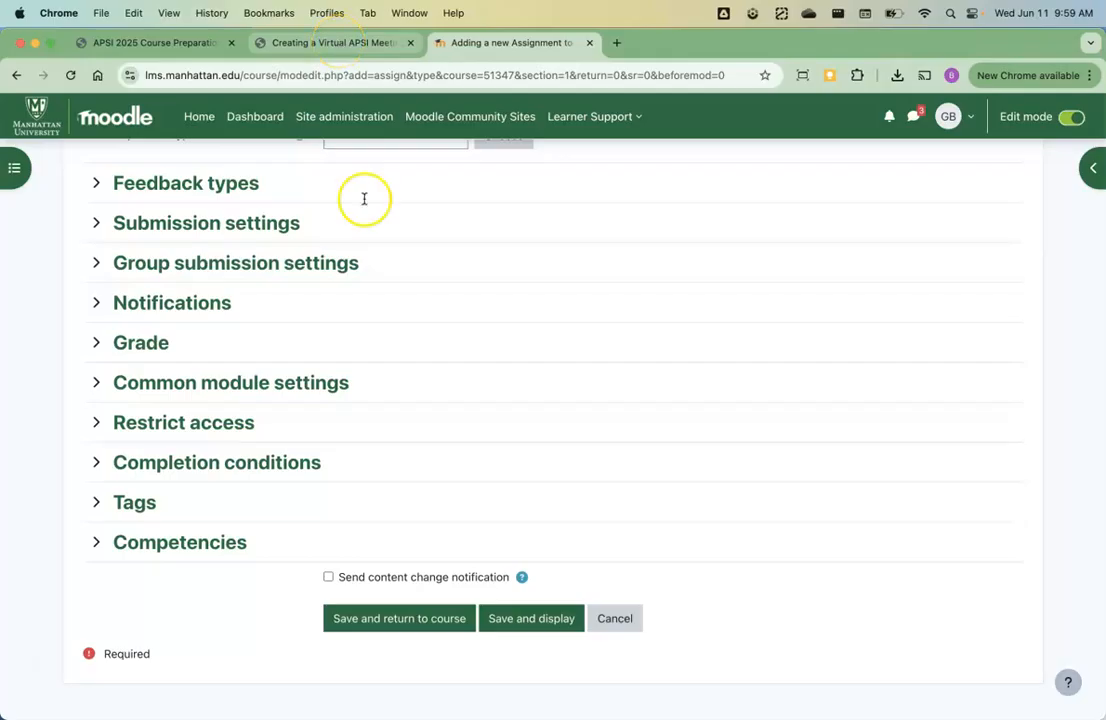
click(614, 618)
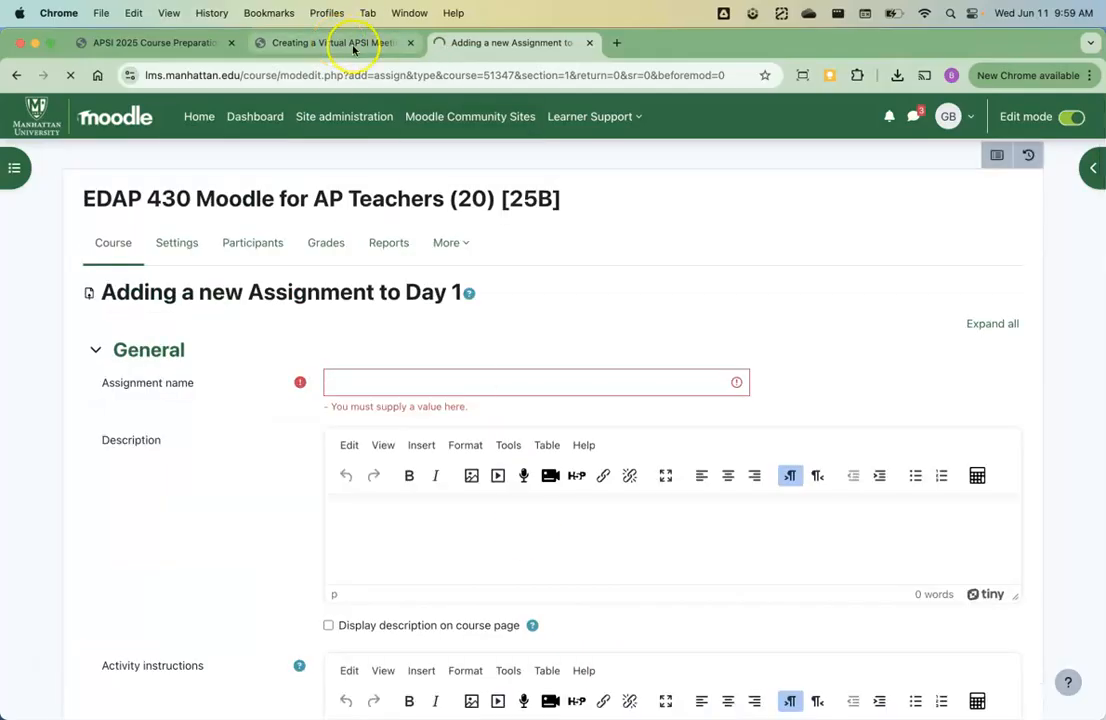
Step: Close the Creating a Virtual APSI Meeting Room Link tutorial and return to the course preparation checklist
click(353, 46)
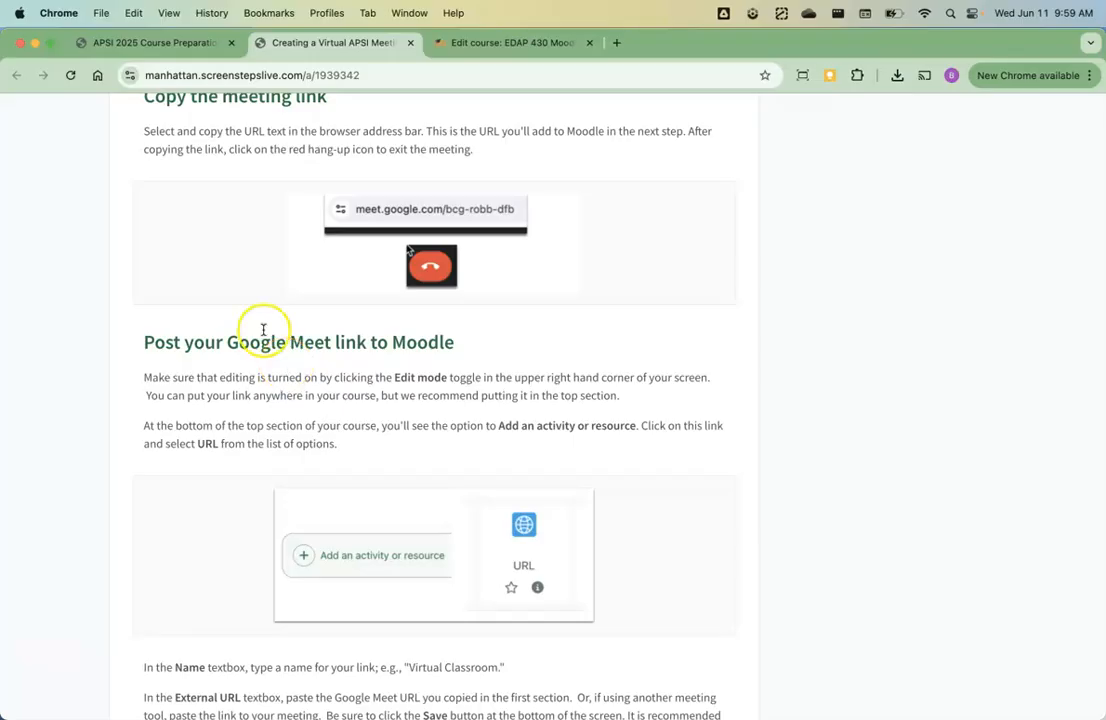
click(413, 43)
click(158, 43)
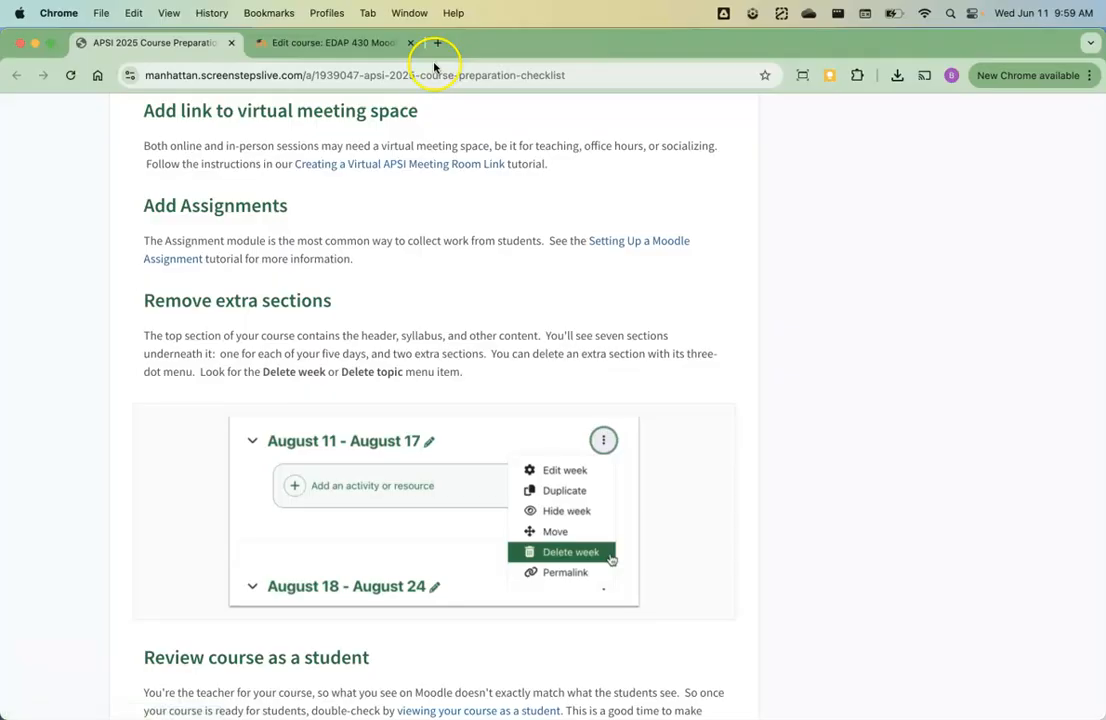
Step: Look over the Day 1 and Day 2 sections of the Moodle course, and return to the checklist's Remove extra sections part
click(380, 43)
scroll(452, 370, up, 3)
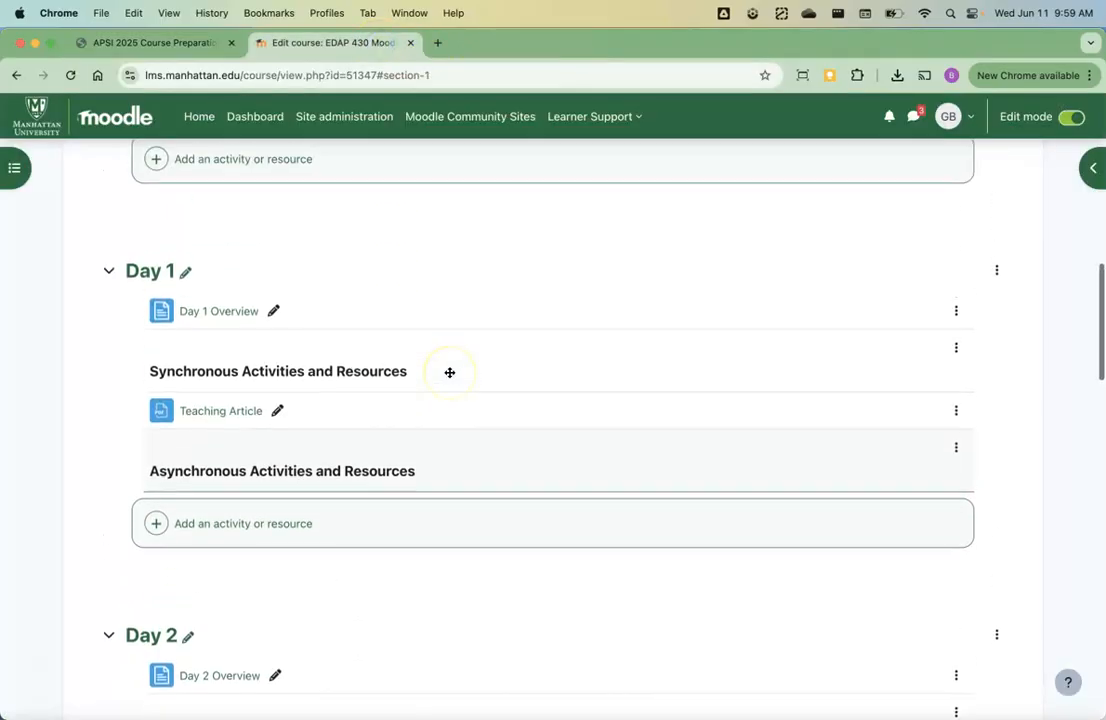
scroll(450, 372, down, 5)
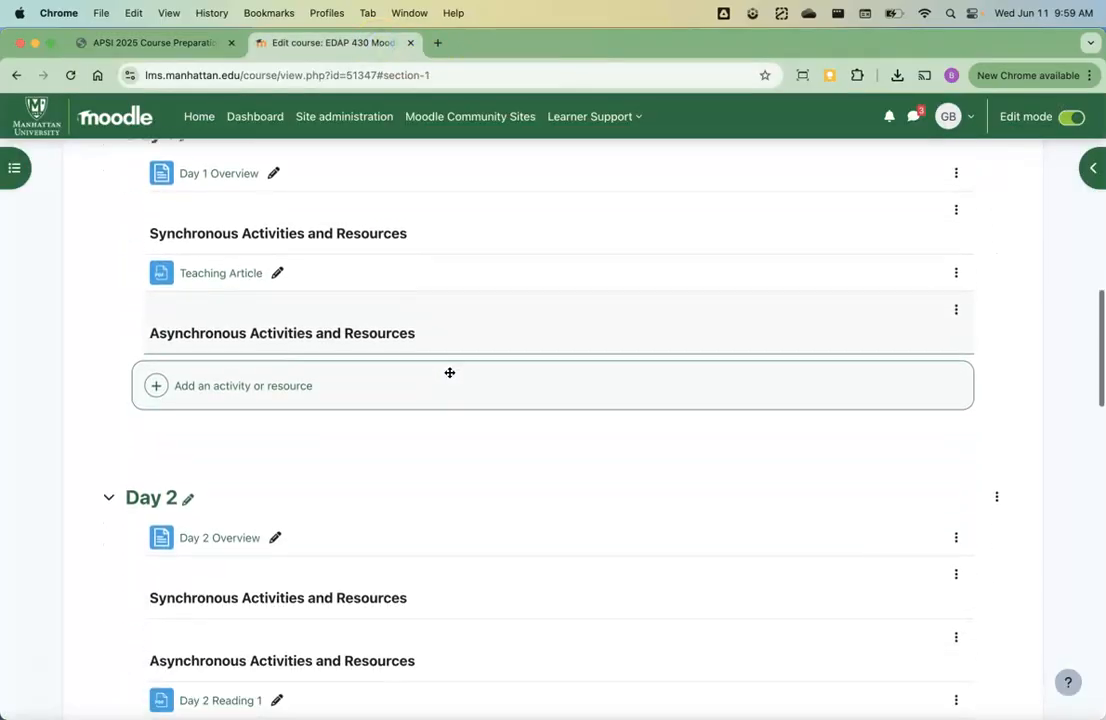
scroll(450, 372, down, 1)
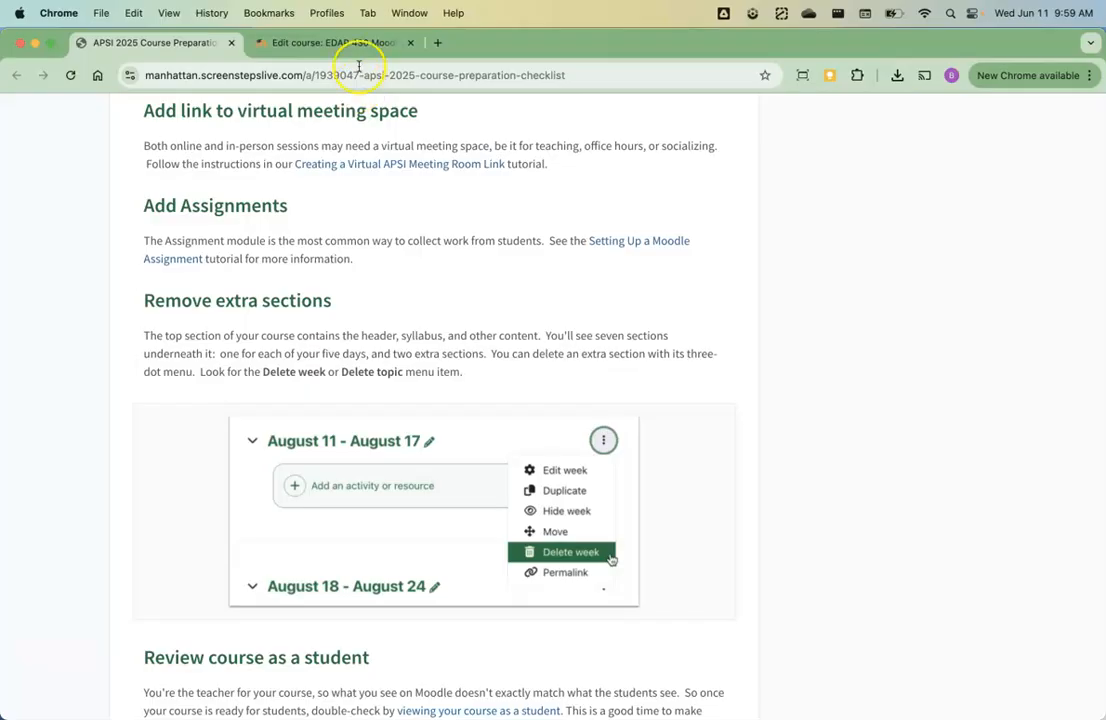
Step: Return to the Moodle course, delete the extra August 11 - August 17 week below Day 5, and start deleting the extra week that remains
click(296, 43)
scroll(385, 386, down, 4)
scroll(385, 386, down, 10)
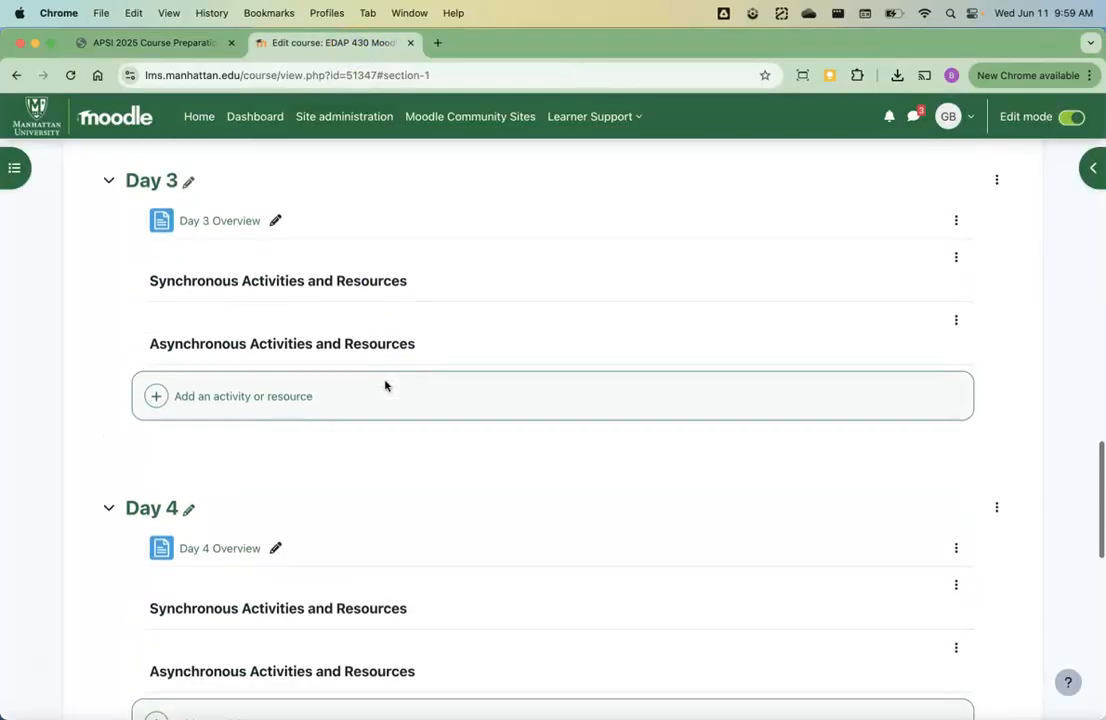
scroll(385, 386, down, 2)
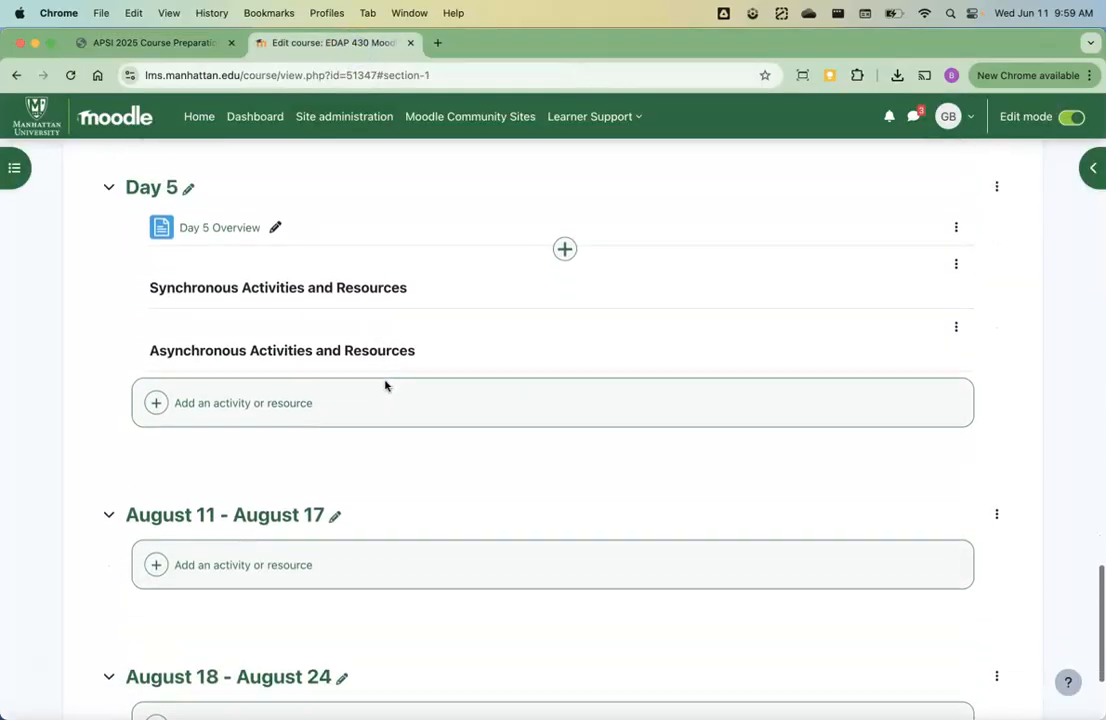
scroll(305, 358, down, 3)
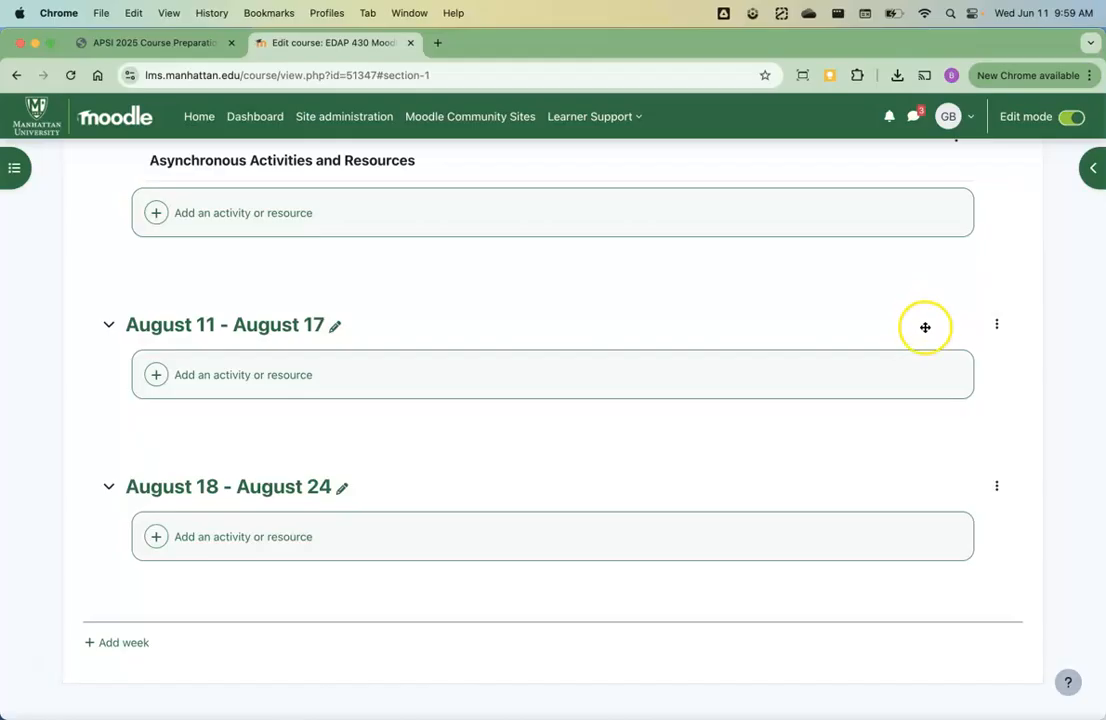
click(997, 325)
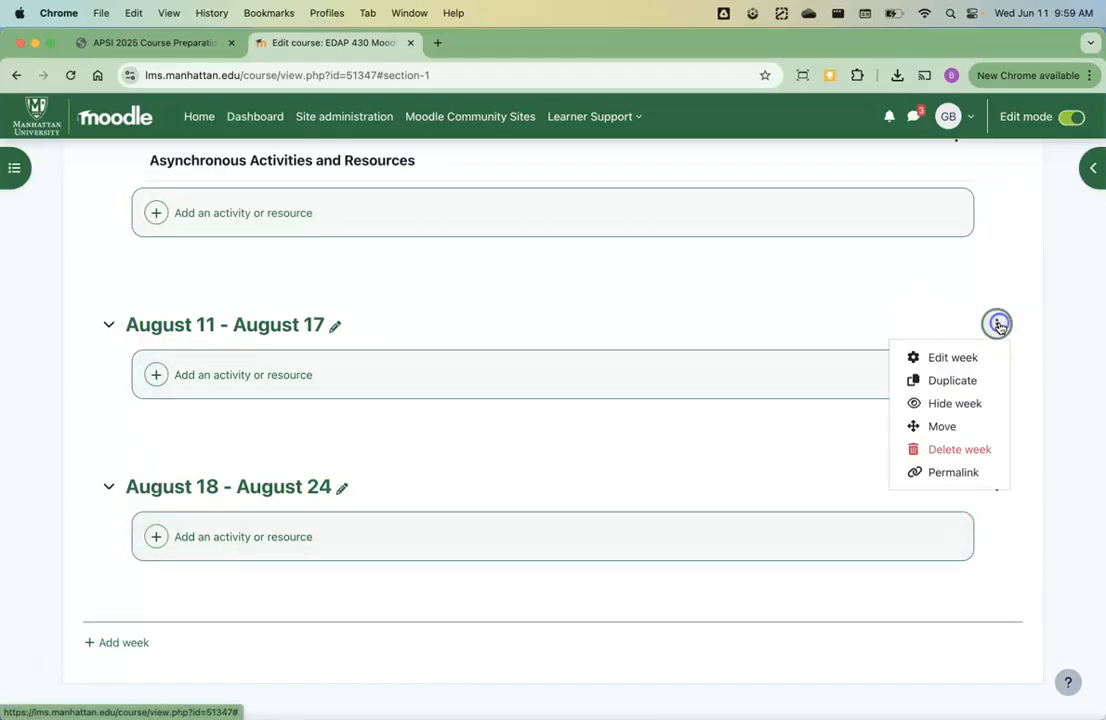
click(982, 450)
click(885, 436)
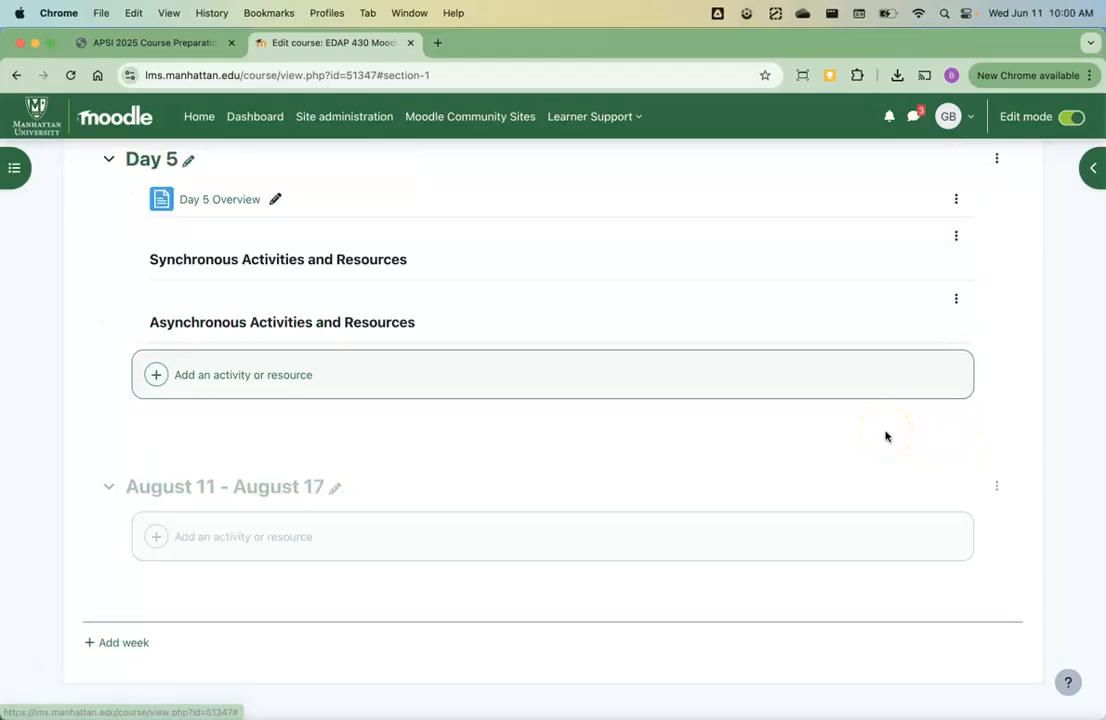
click(996, 486)
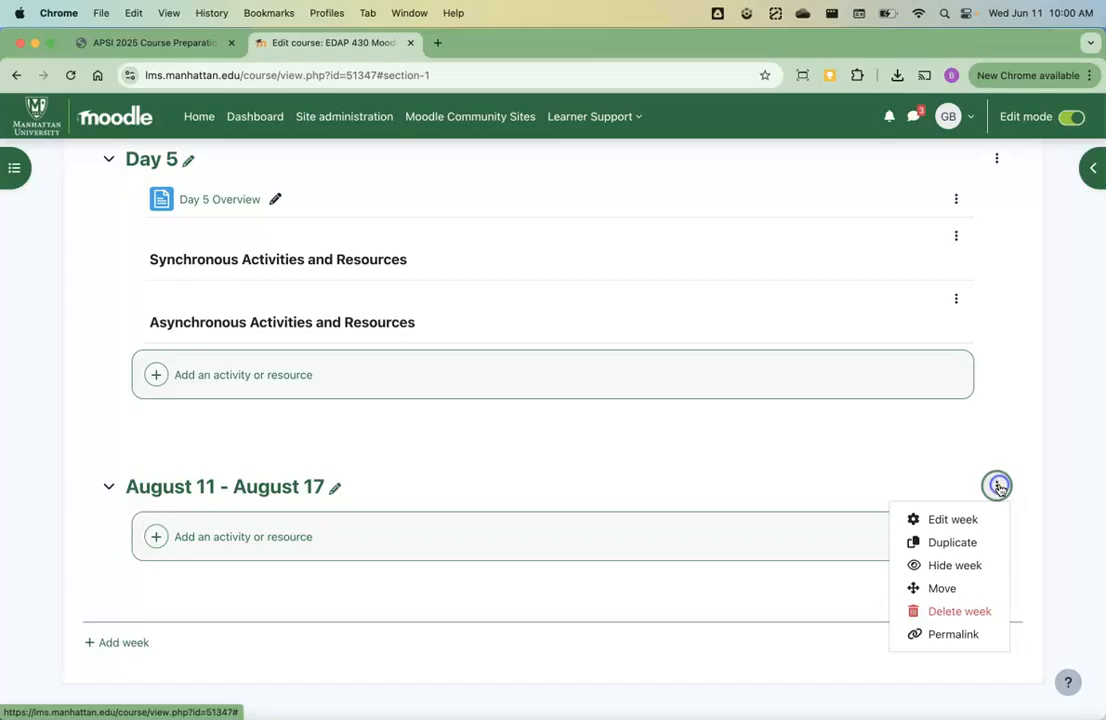
click(957, 611)
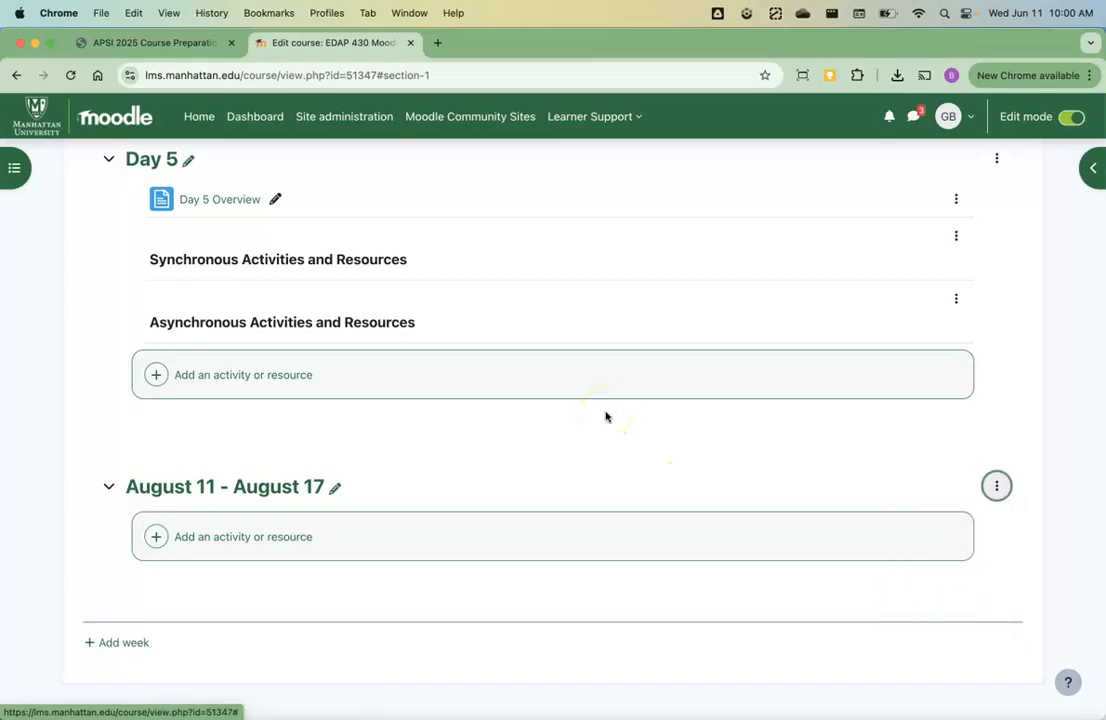
Step: Go back to the course preparation checklist and read its Review course as a student section
scroll(605, 417, up, 5)
scroll(605, 417, up, 12)
scroll(605, 417, up, 6)
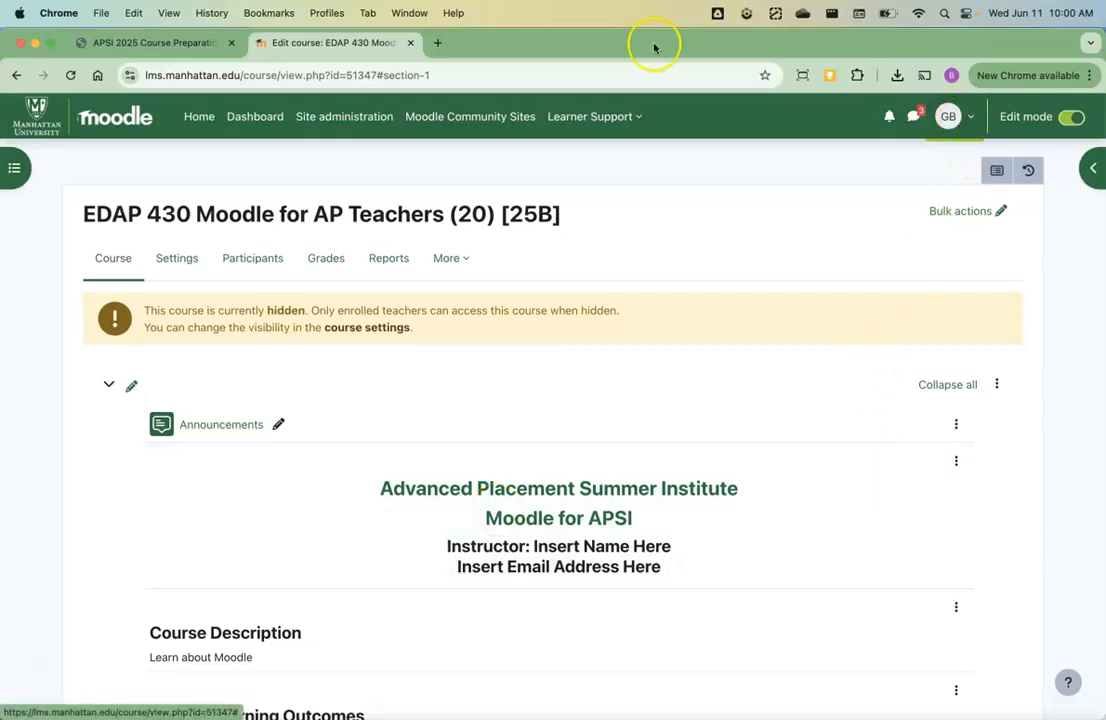
click(133, 43)
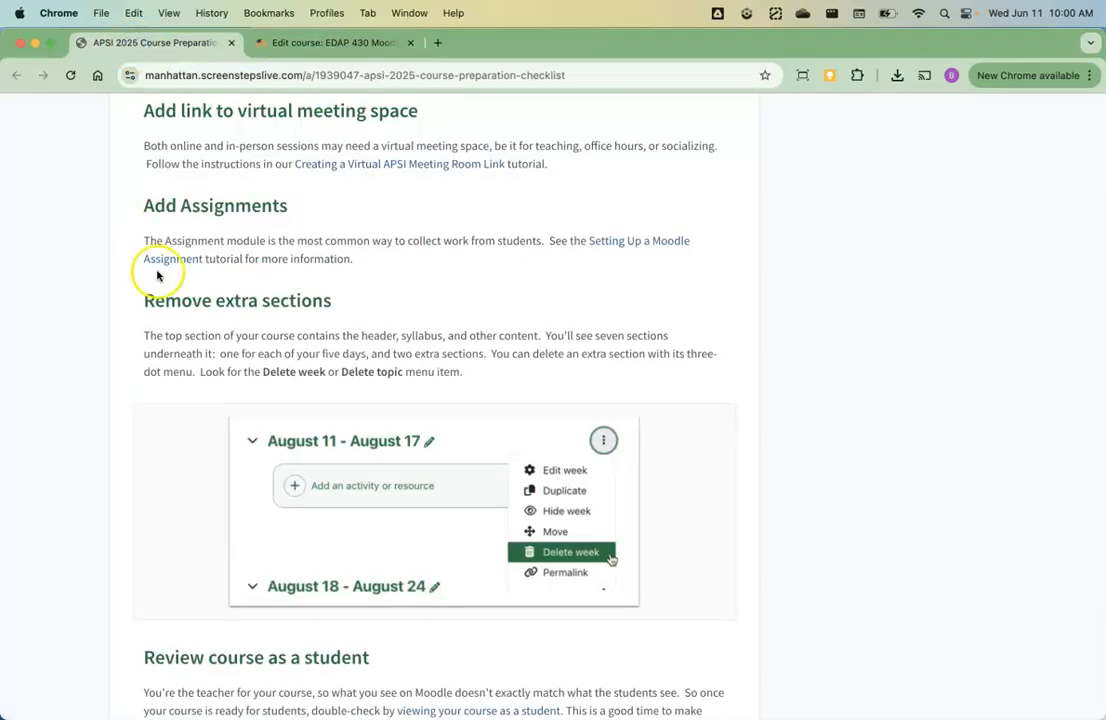
scroll(153, 280, down, 10)
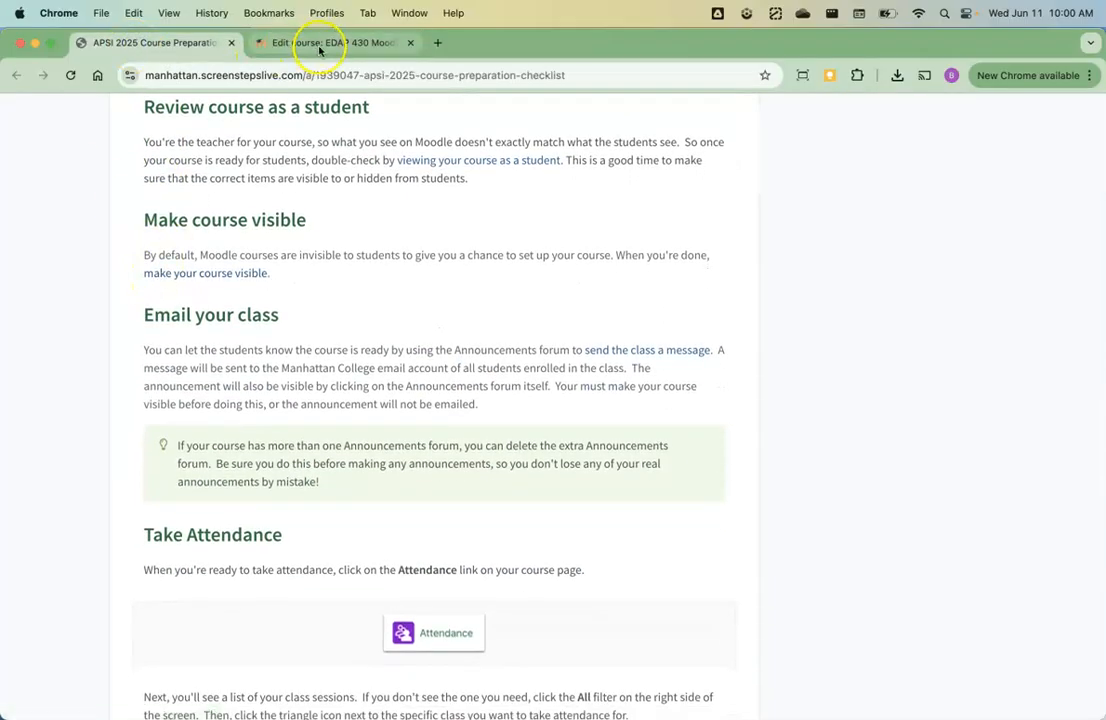
Step: Open the checklist's tutorial on viewing your course as a student, and close it
click(321, 43)
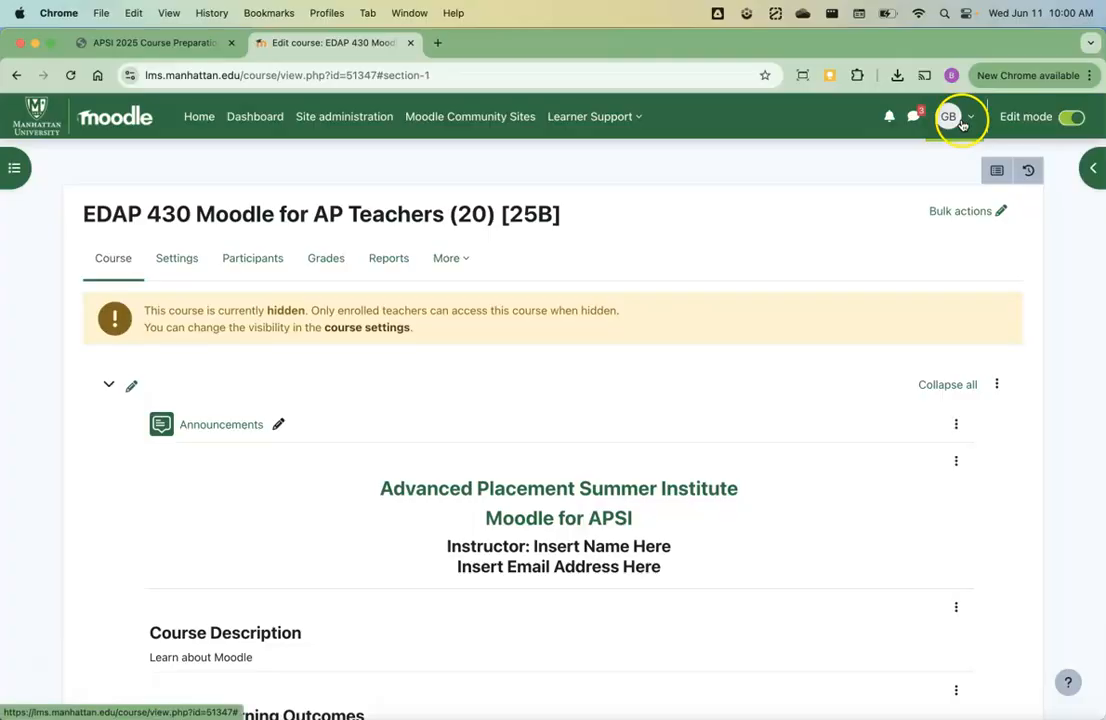
click(184, 45)
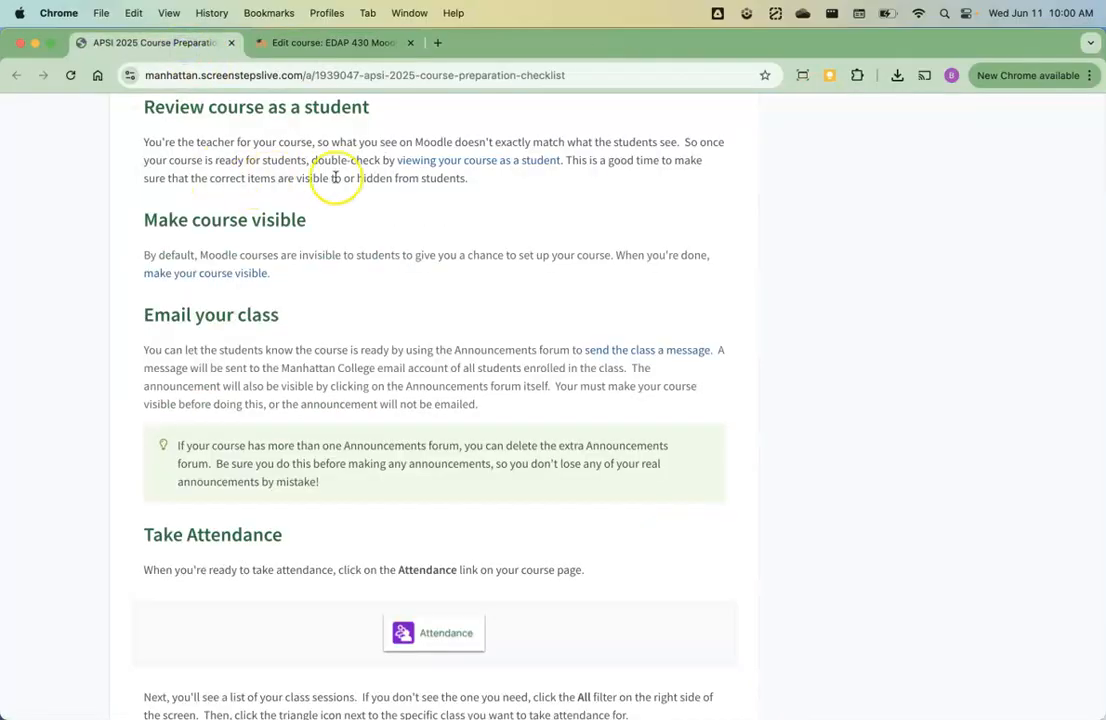
click(435, 165)
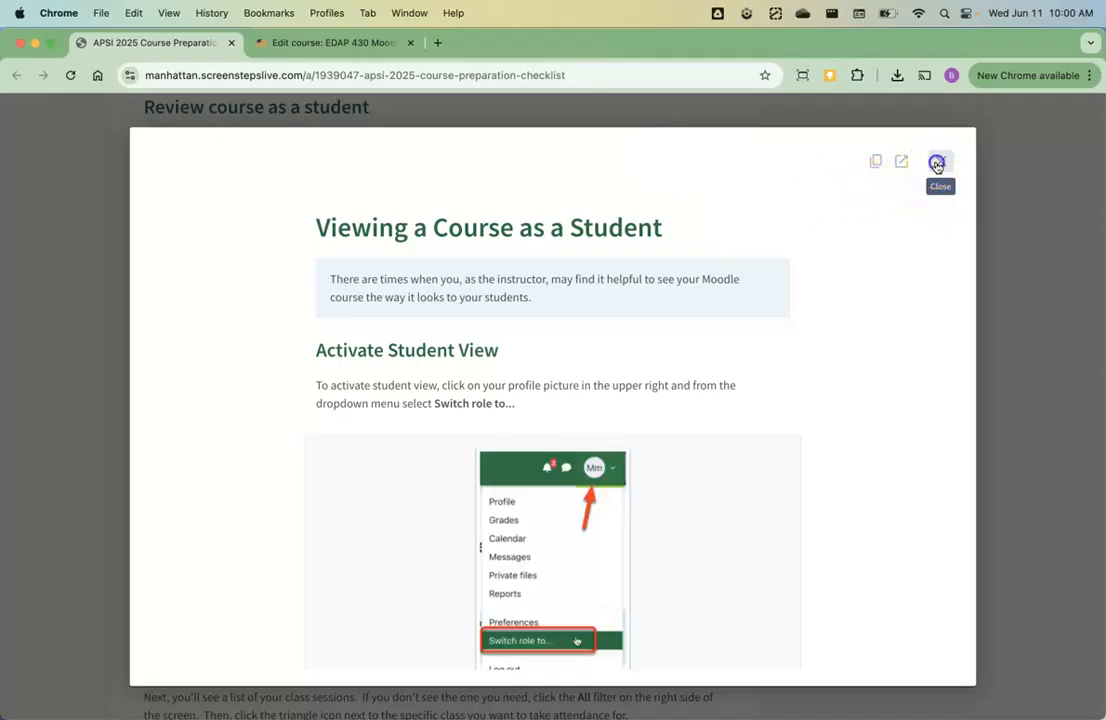
click(936, 163)
Step: Review the Moodle course page in the Student role, and return to the normal role
click(333, 44)
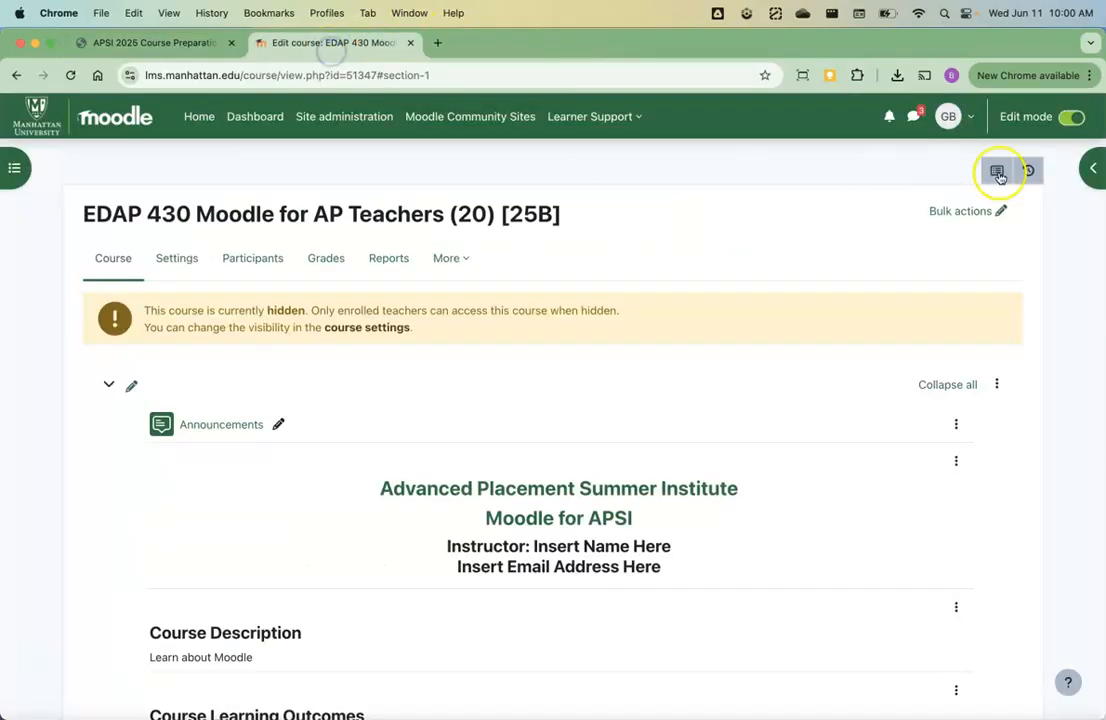
click(960, 117)
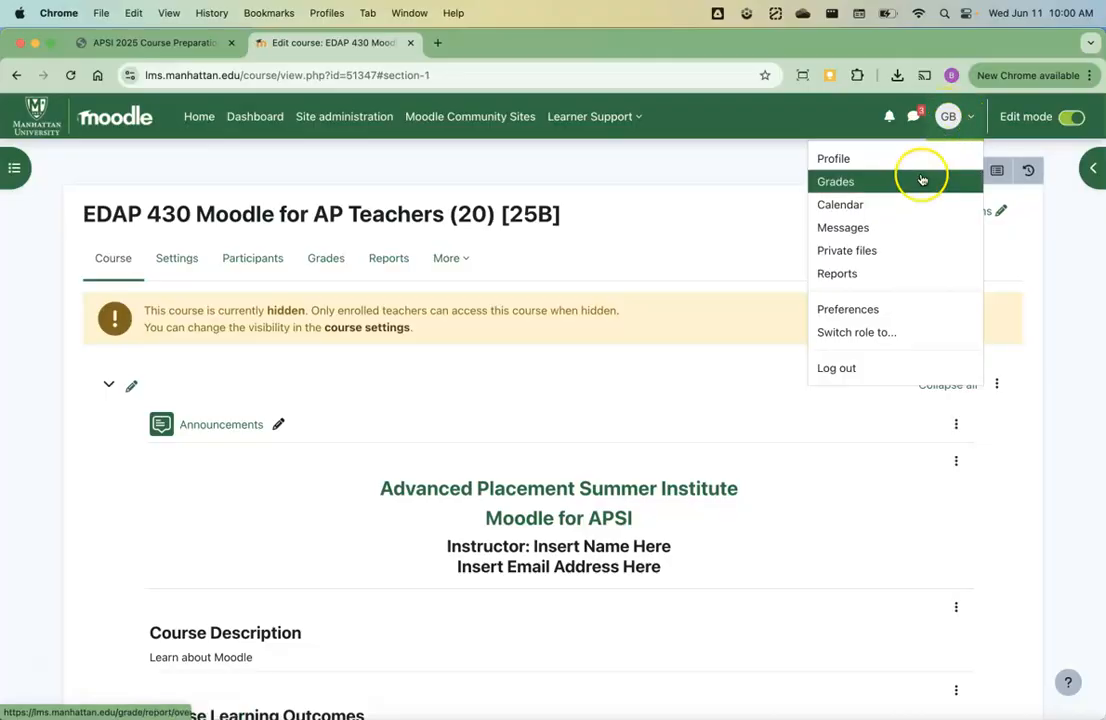
click(907, 334)
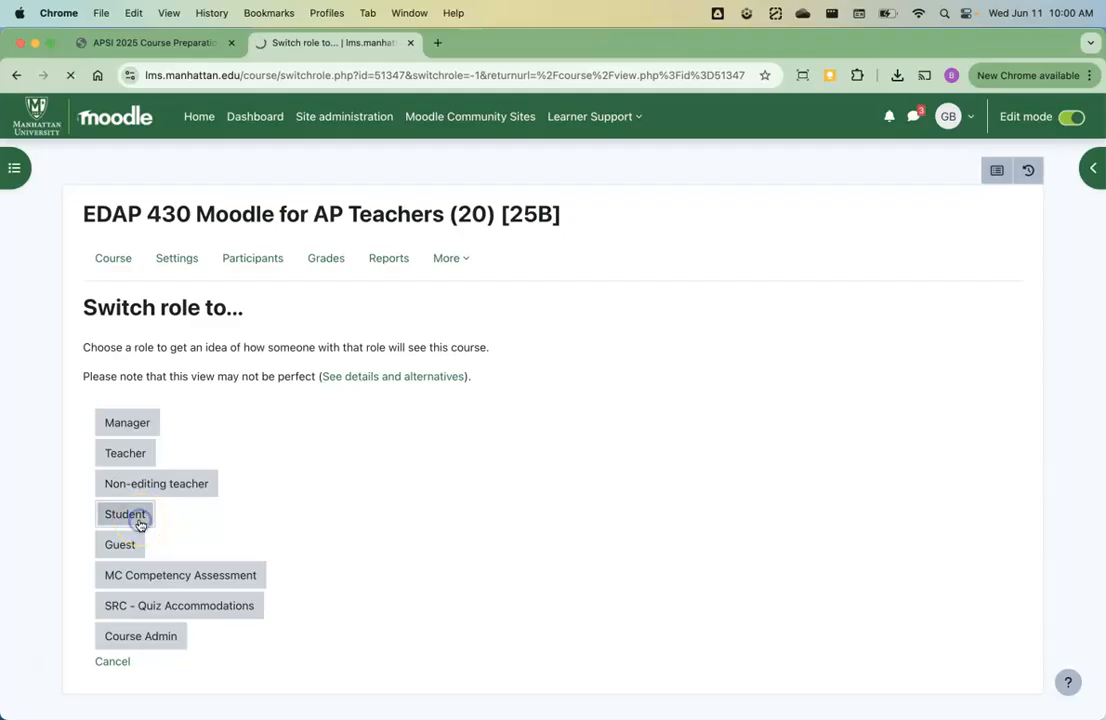
scroll(610, 500, down, 10)
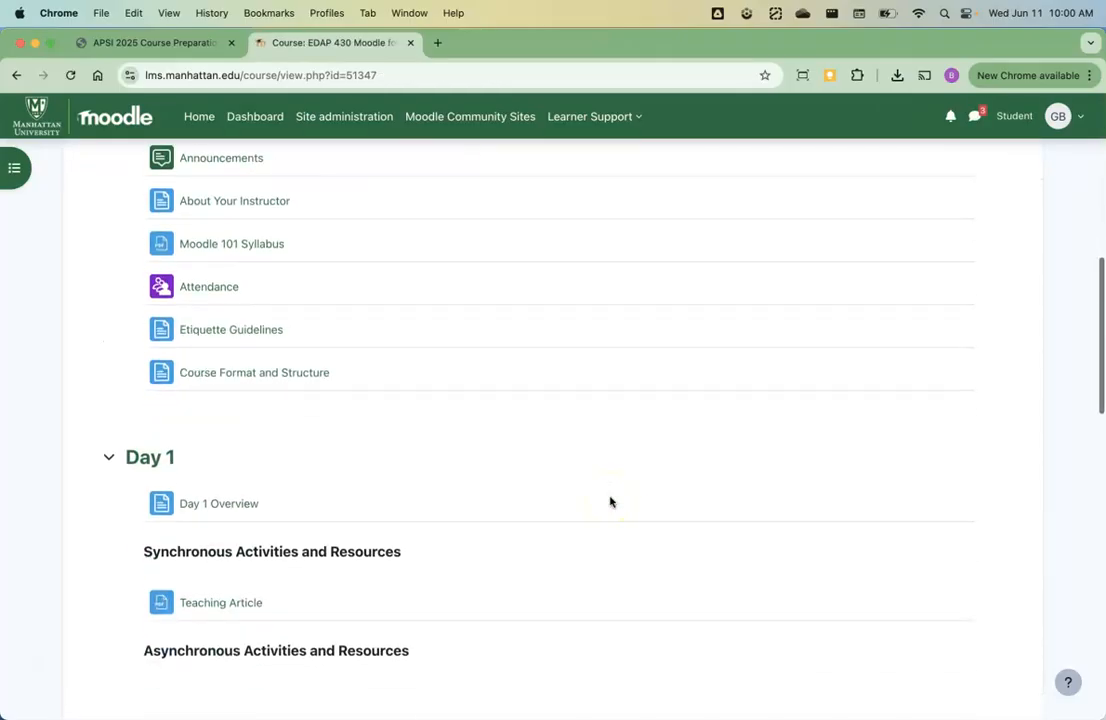
scroll(610, 500, up, 15)
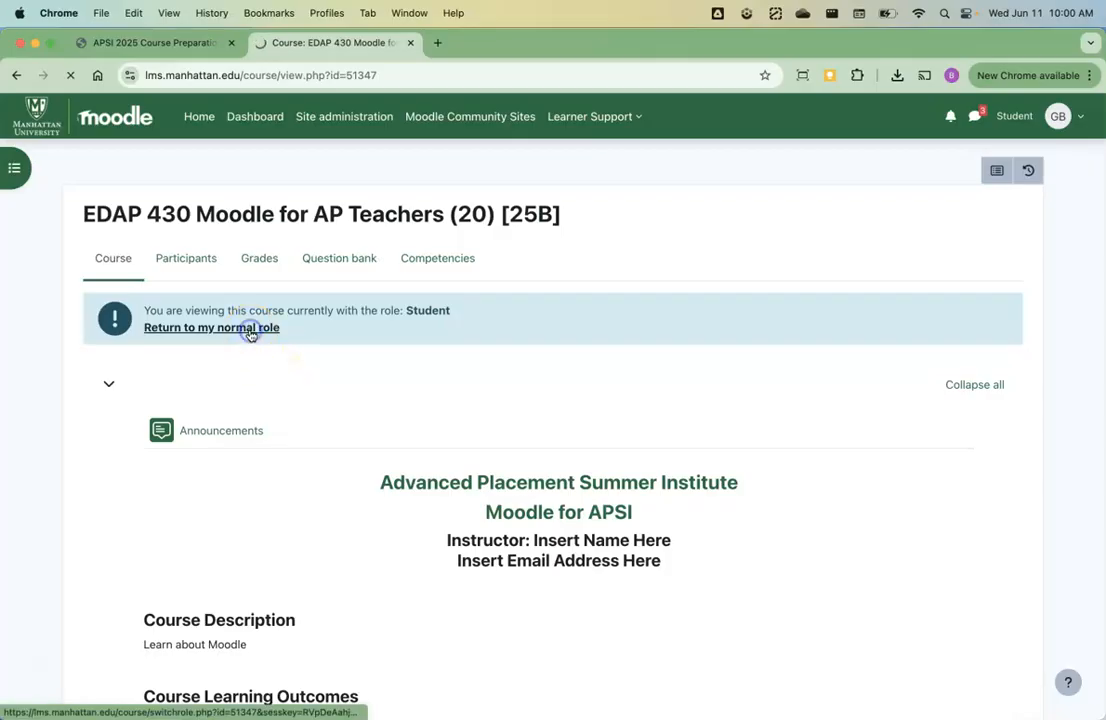
Step: Check the hidden-course notice in Moodle and open the checklist's tutorial on making your course visible
click(166, 44)
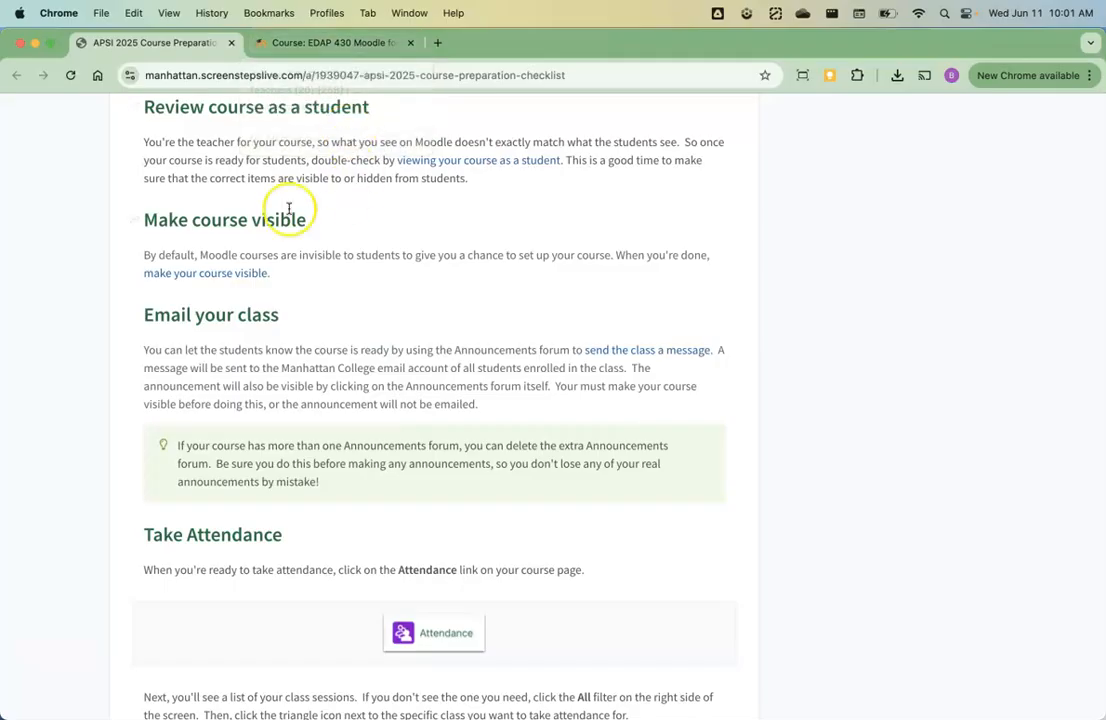
click(367, 44)
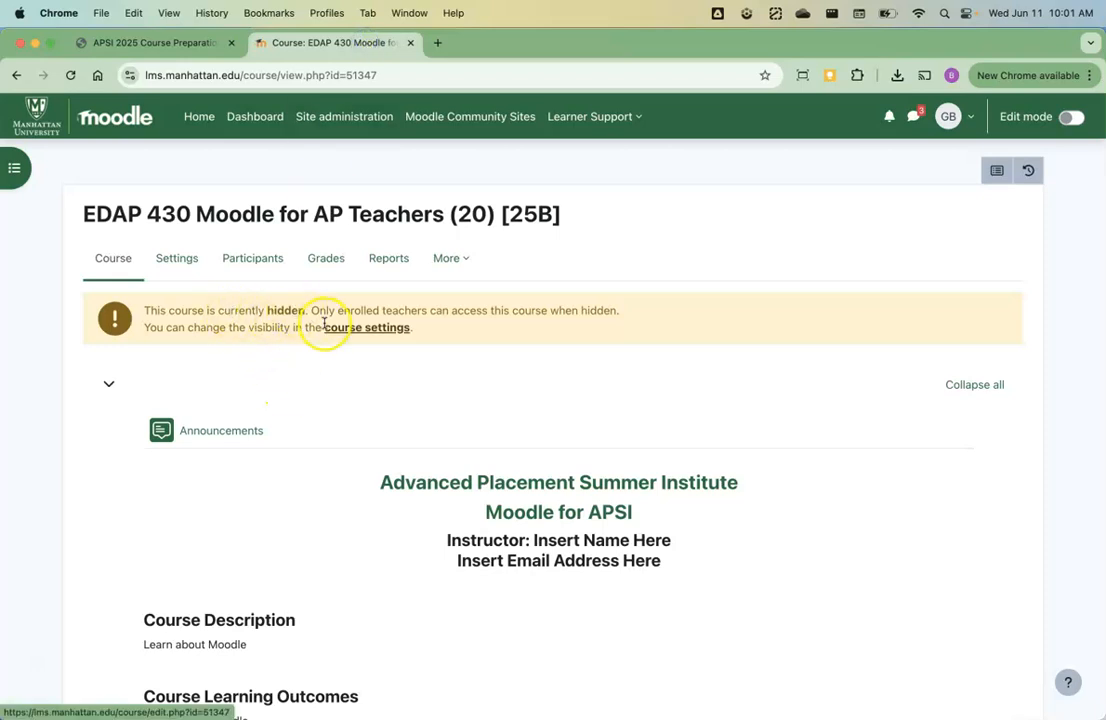
click(168, 44)
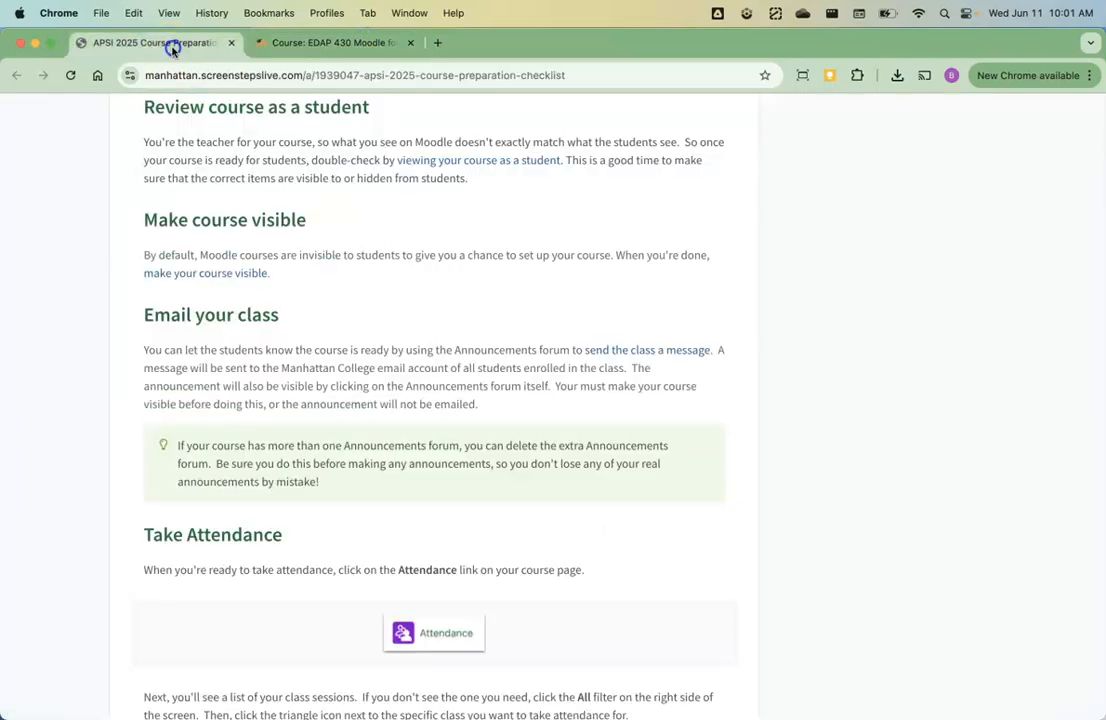
click(211, 275)
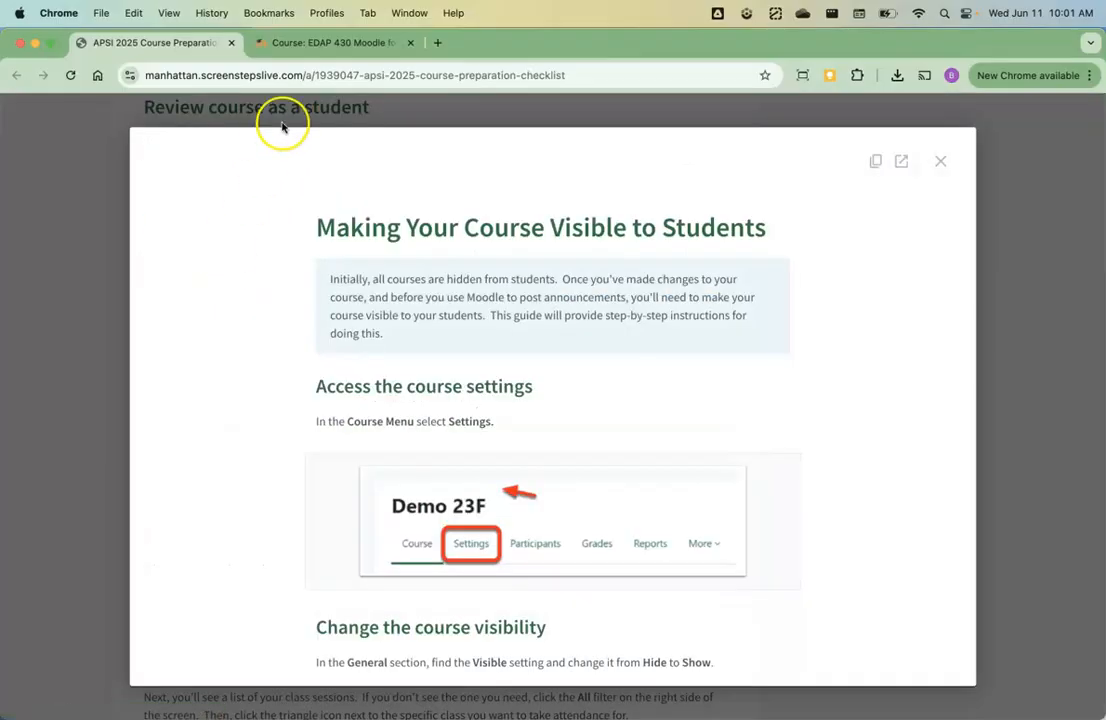
Step: In the Moodle course settings, set Course visibility to Show and save the change
click(358, 45)
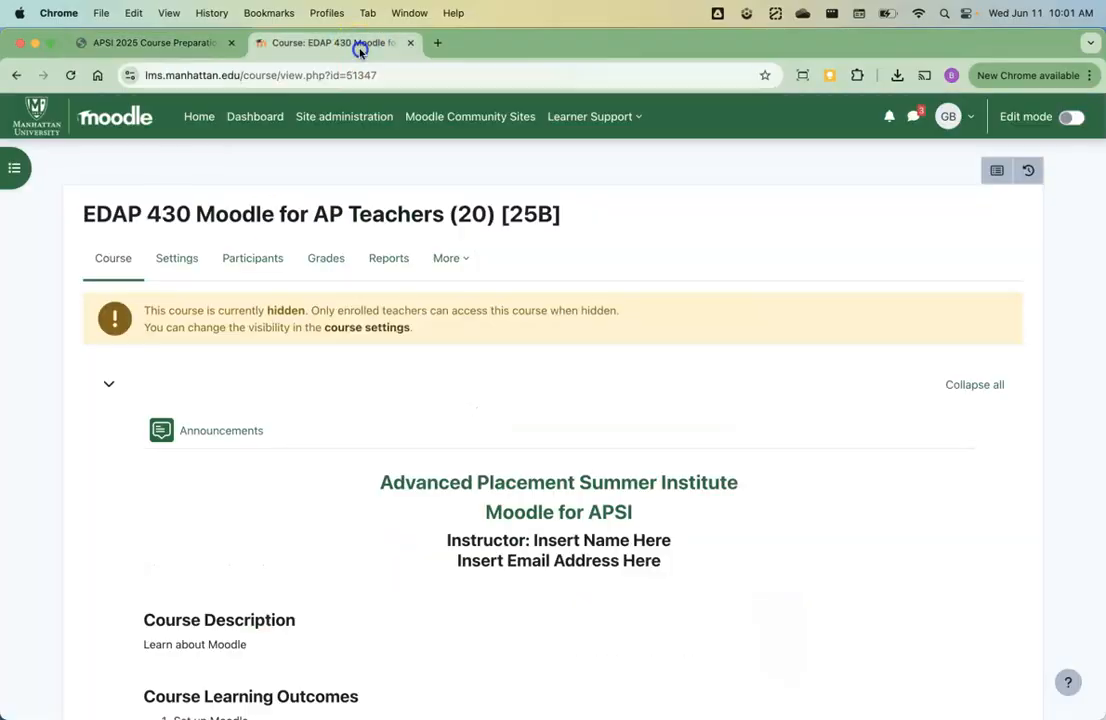
click(186, 267)
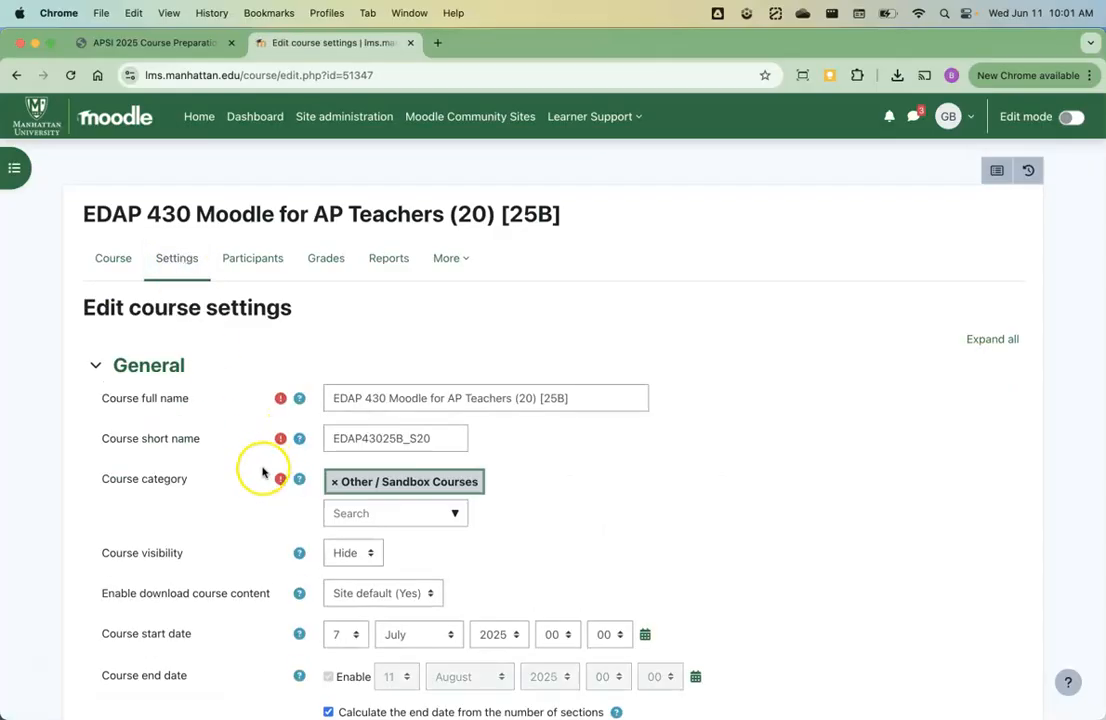
drag(101, 553, 198, 558)
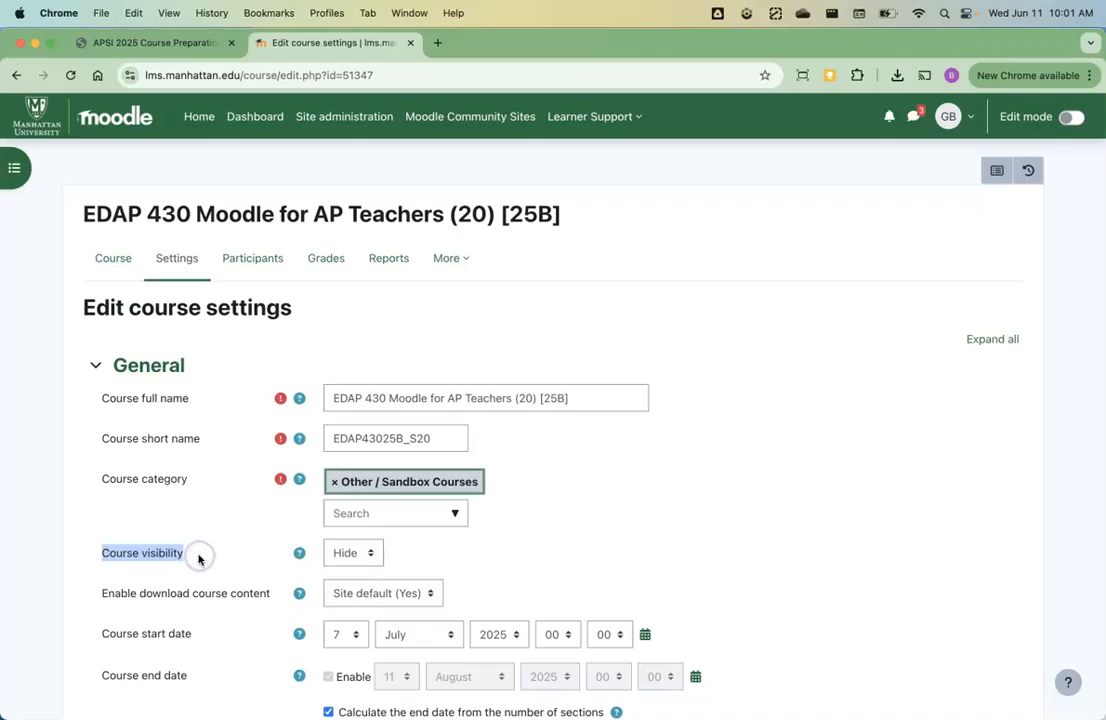
click(371, 557)
click(361, 574)
scroll(279, 612, down, 15)
click(355, 618)
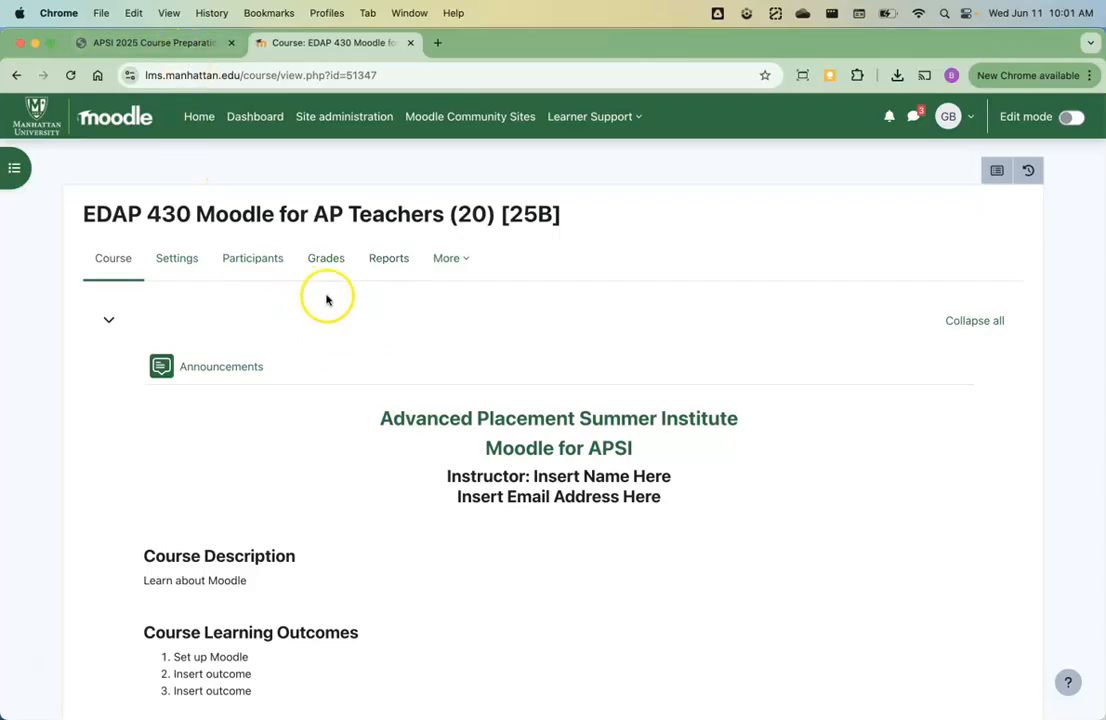
Step: Close the Making Your Course Visible to Students tutorial and open the one on sending the class a message
click(156, 44)
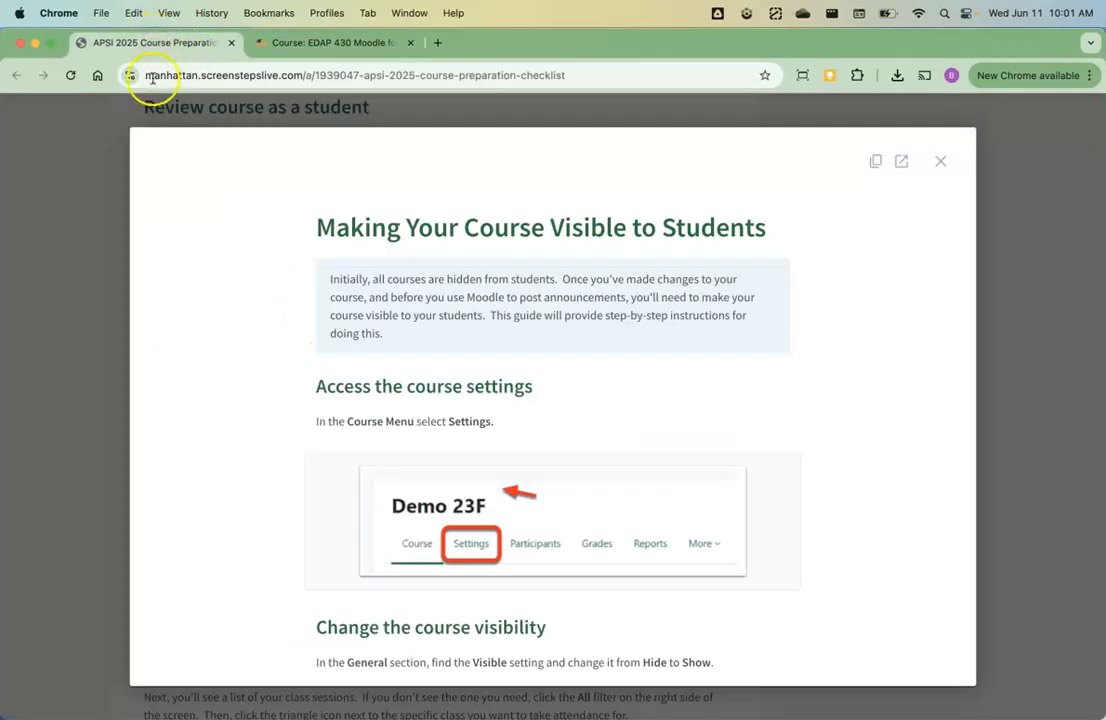
click(940, 161)
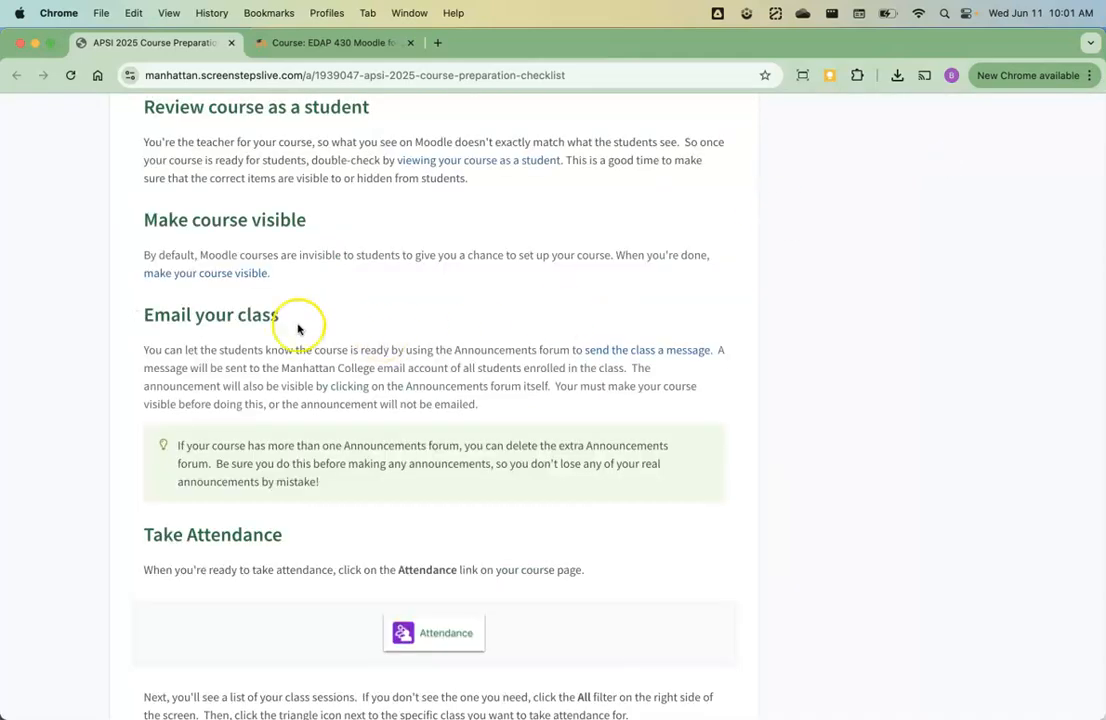
click(621, 352)
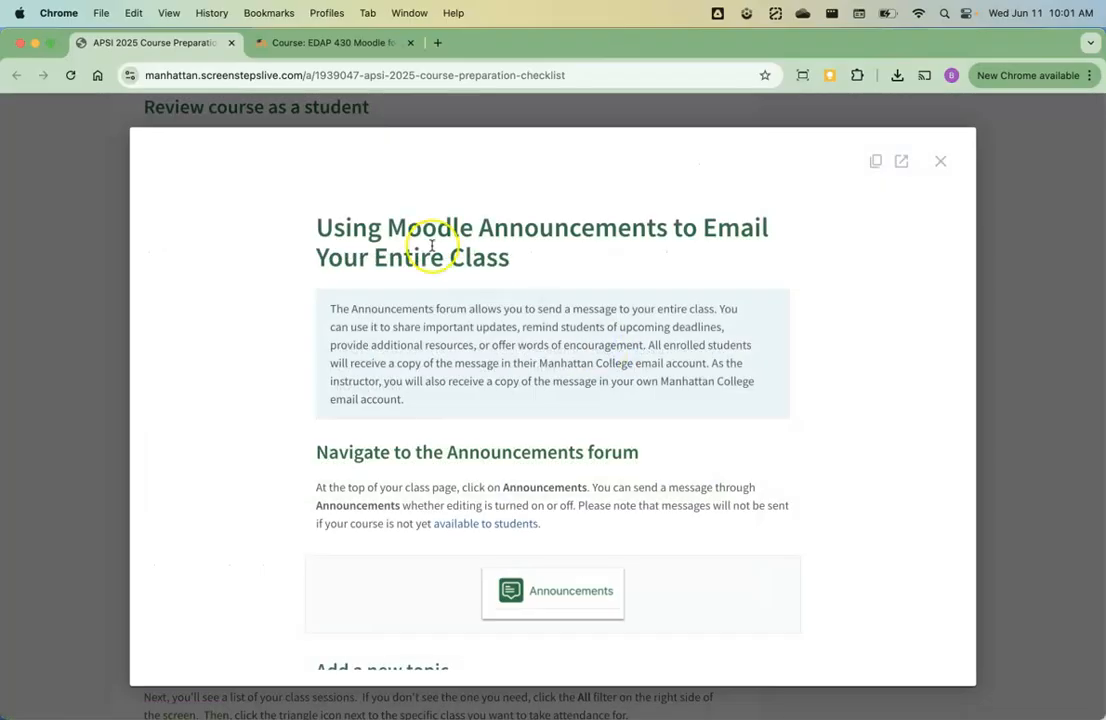
Step: In the Moodle course, turn on editing and delete the extra Announcements forum above the course title
click(355, 45)
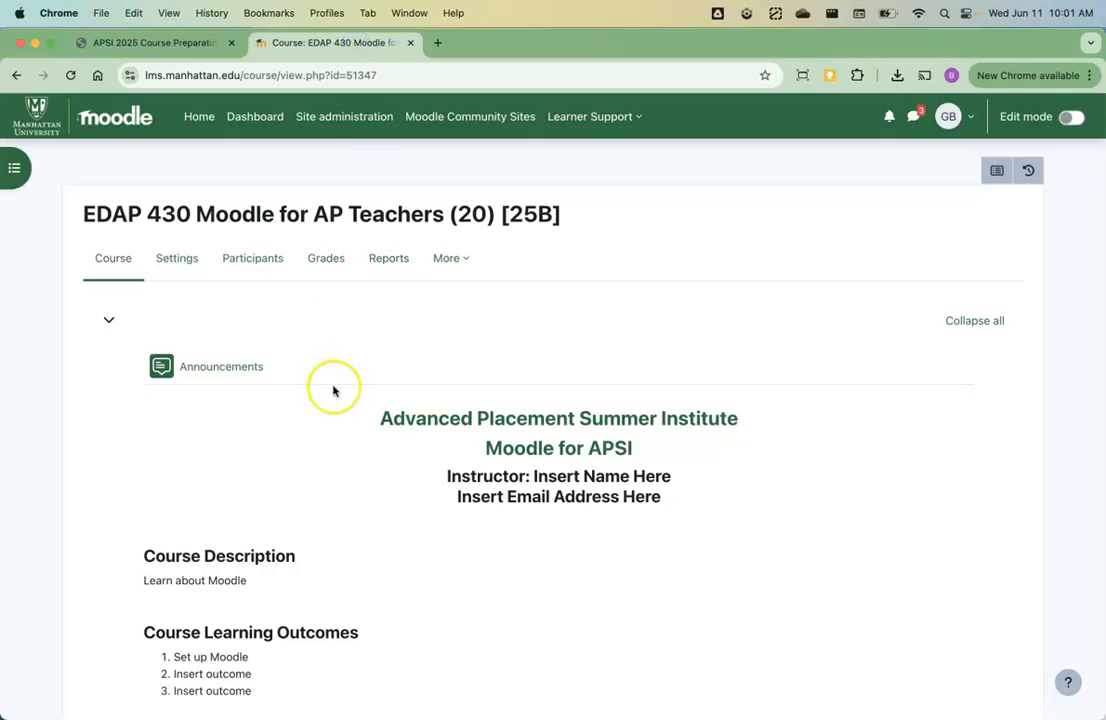
scroll(333, 390, down, 3)
scroll(333, 390, up, 1)
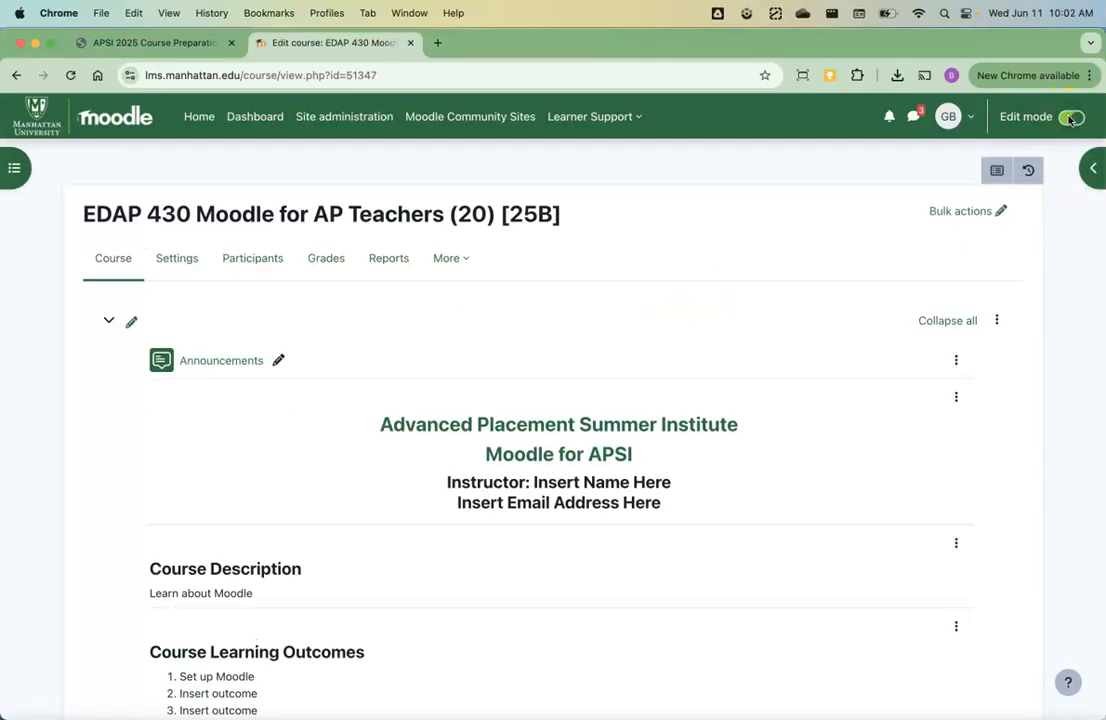
click(957, 361)
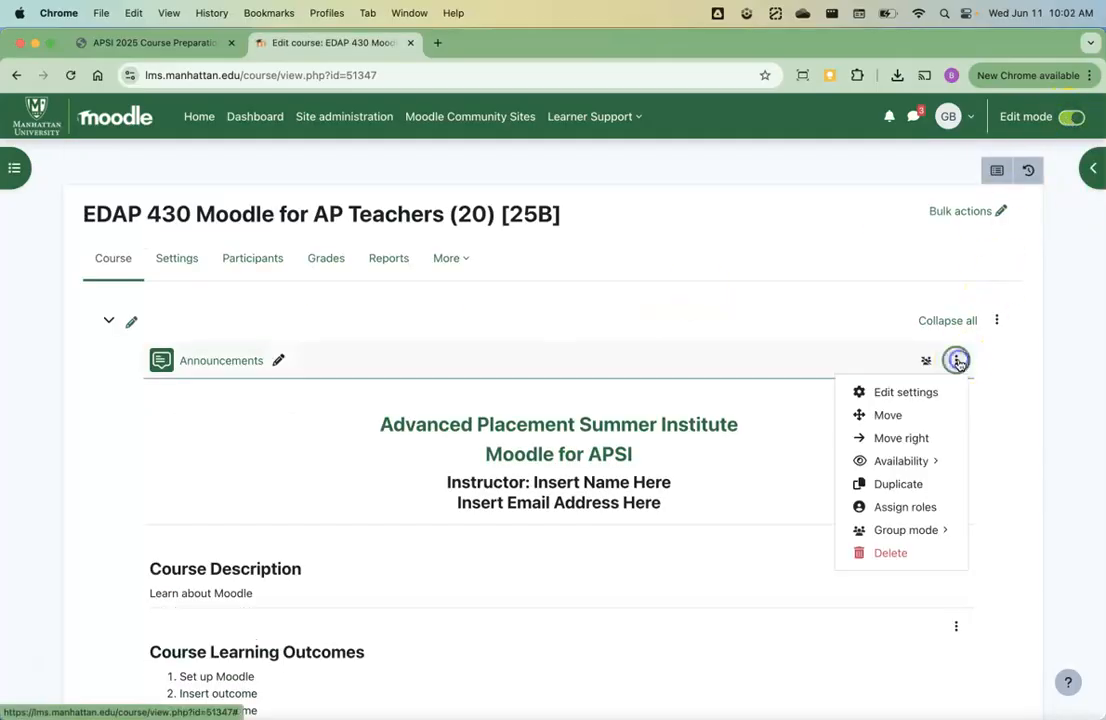
click(886, 553)
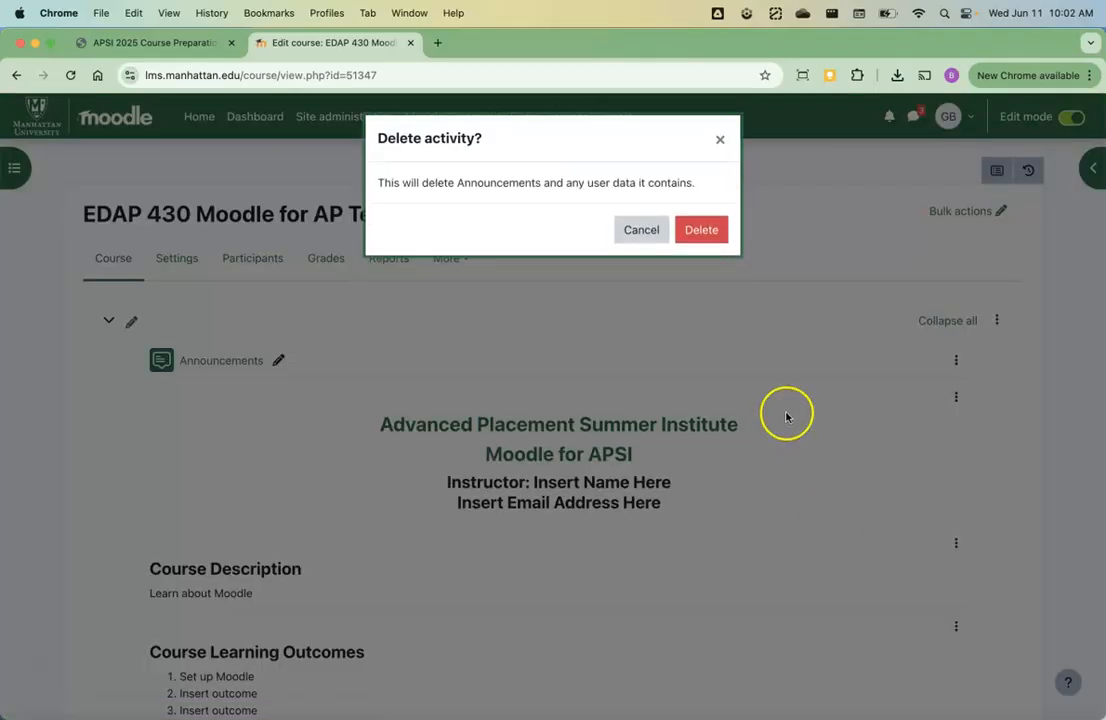
click(703, 233)
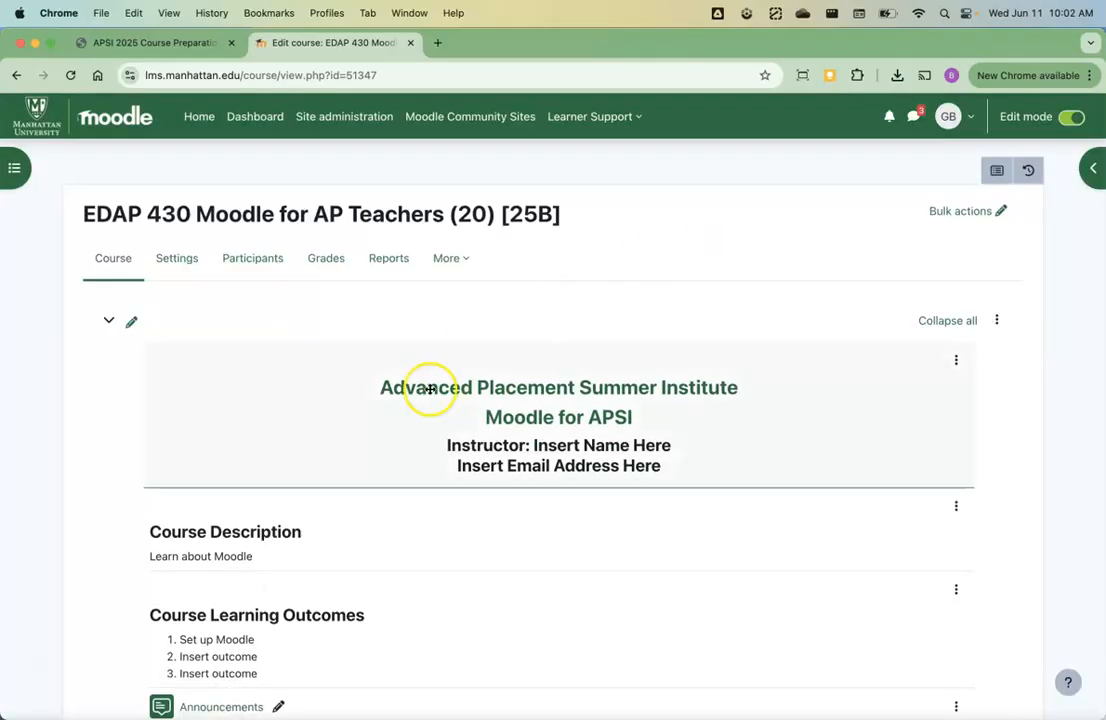
Step: Post a "Welcome!" topic with the message "Hello!" in the remaining Announcements forum, view the post and return to the course page
scroll(430, 387, down, 4)
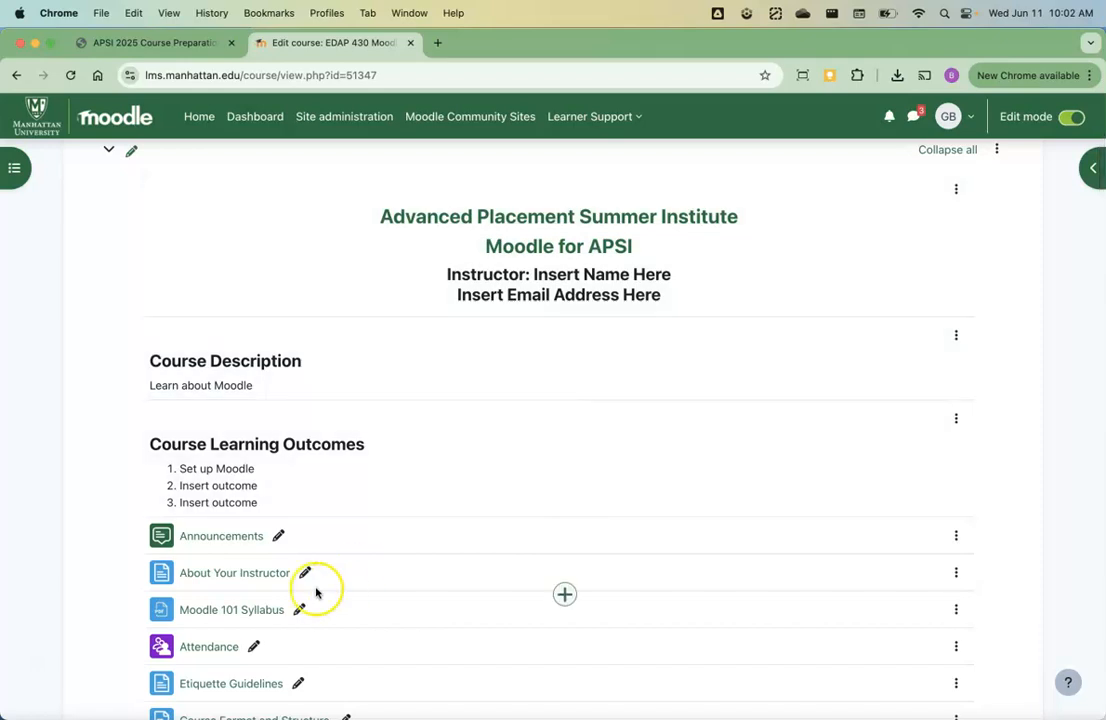
mouse_move(227, 550)
mouse_down()
mouse_move(383, 491)
mouse_move(383, 434)
mouse_move(365, 434)
mouse_move(259, 543)
mouse_move(232, 543)
mouse_up()
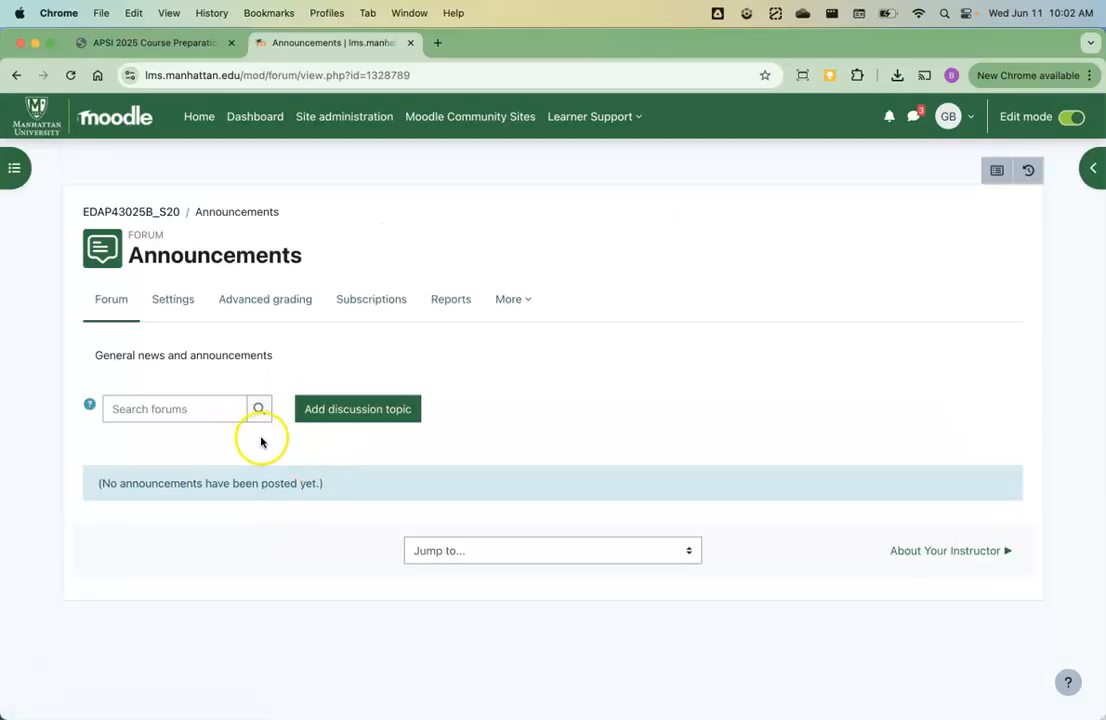
click(377, 411)
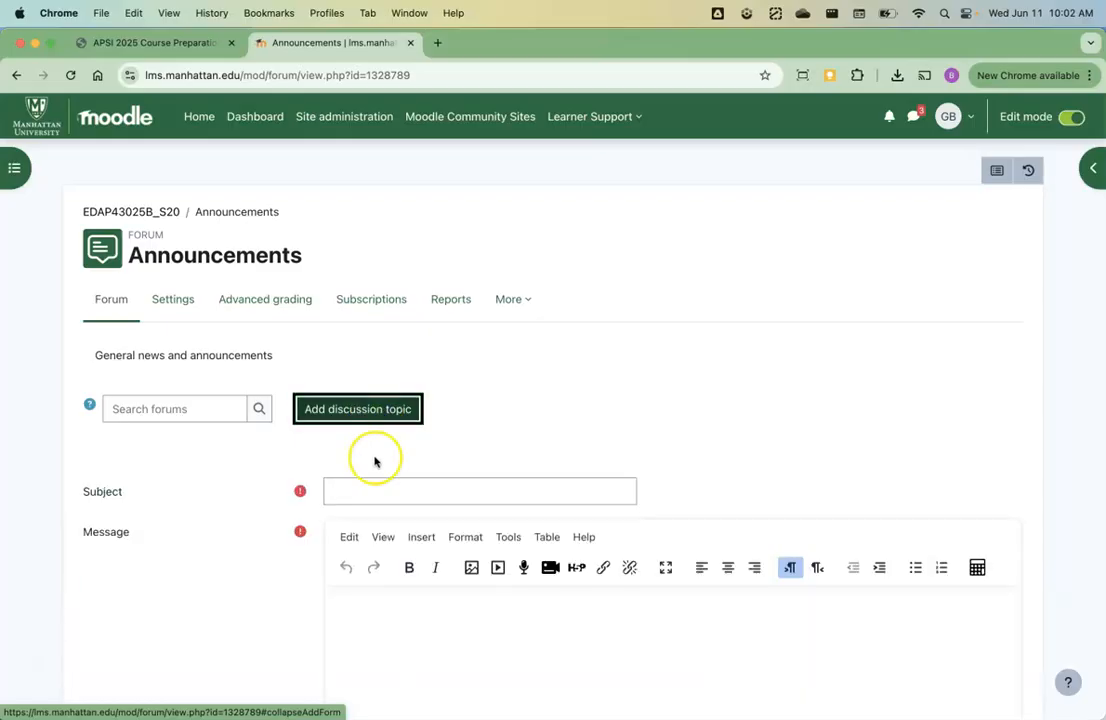
click(384, 490)
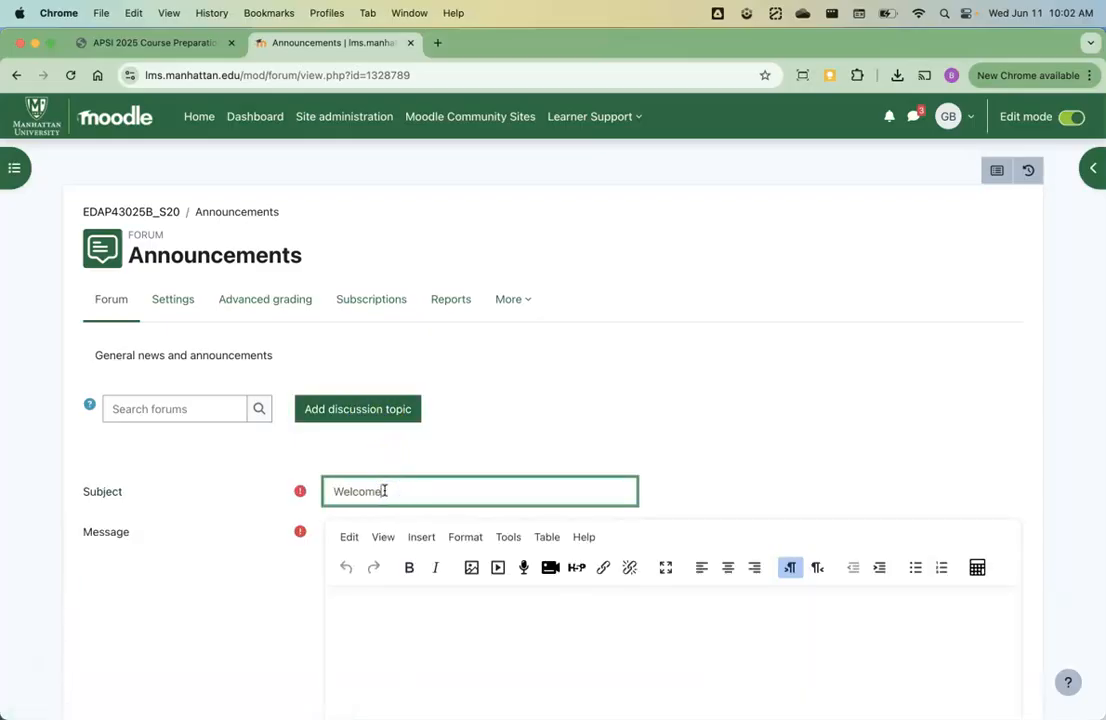
click(410, 622)
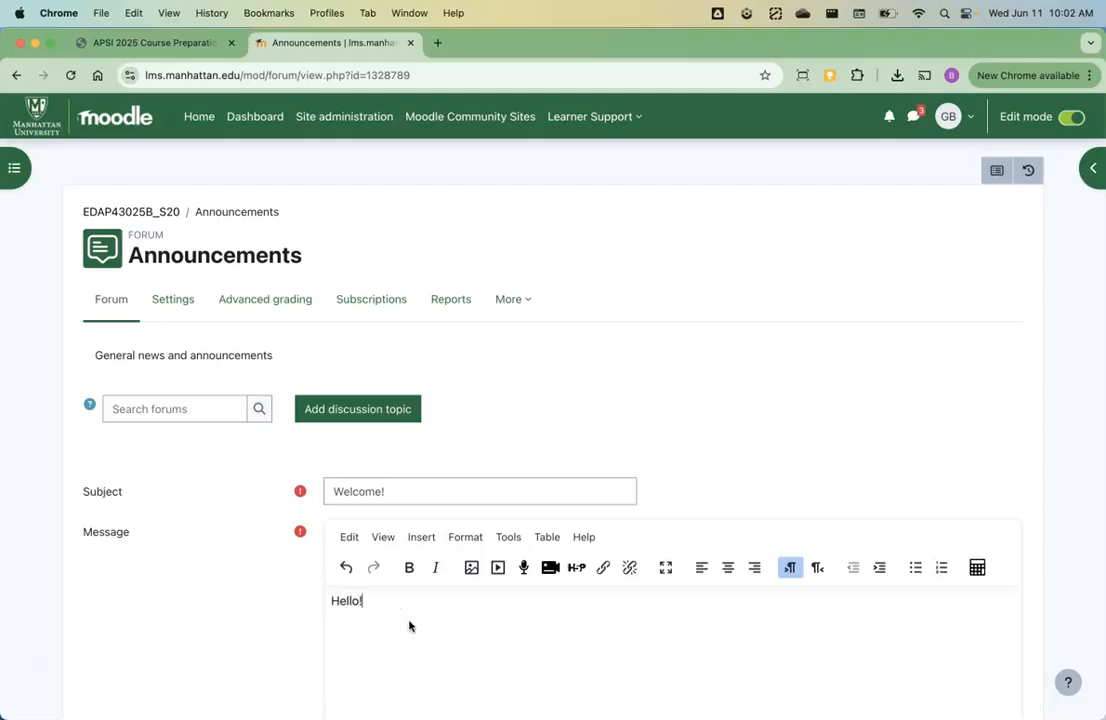
scroll(409, 626, down, 5)
click(366, 584)
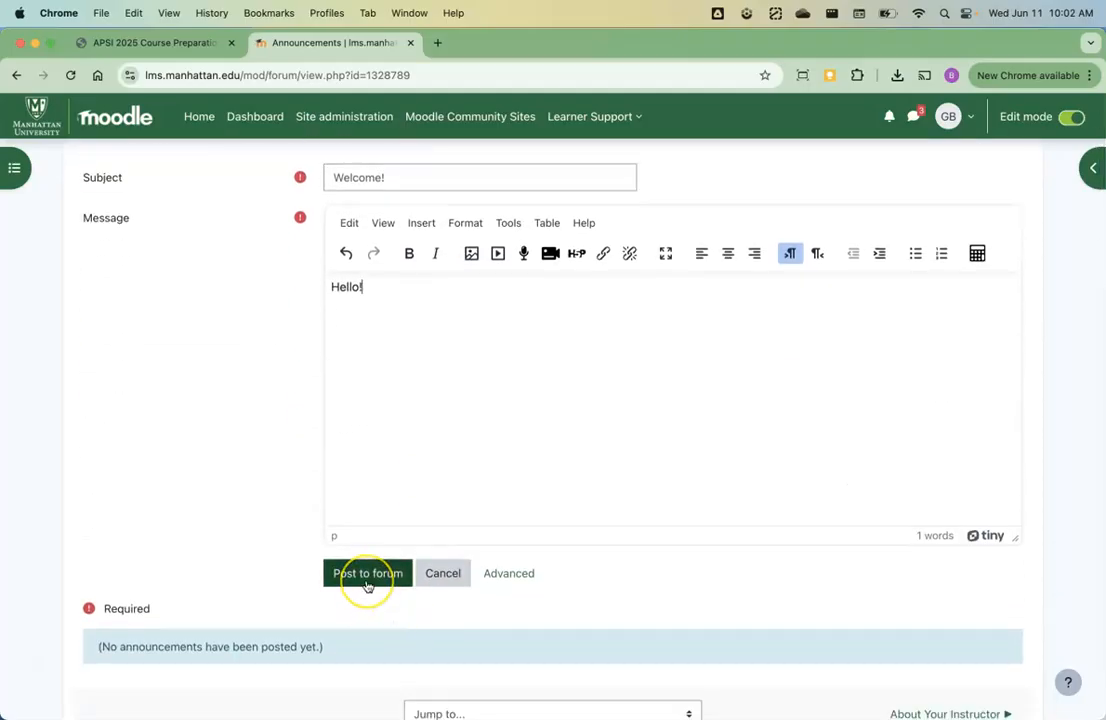
click(367, 584)
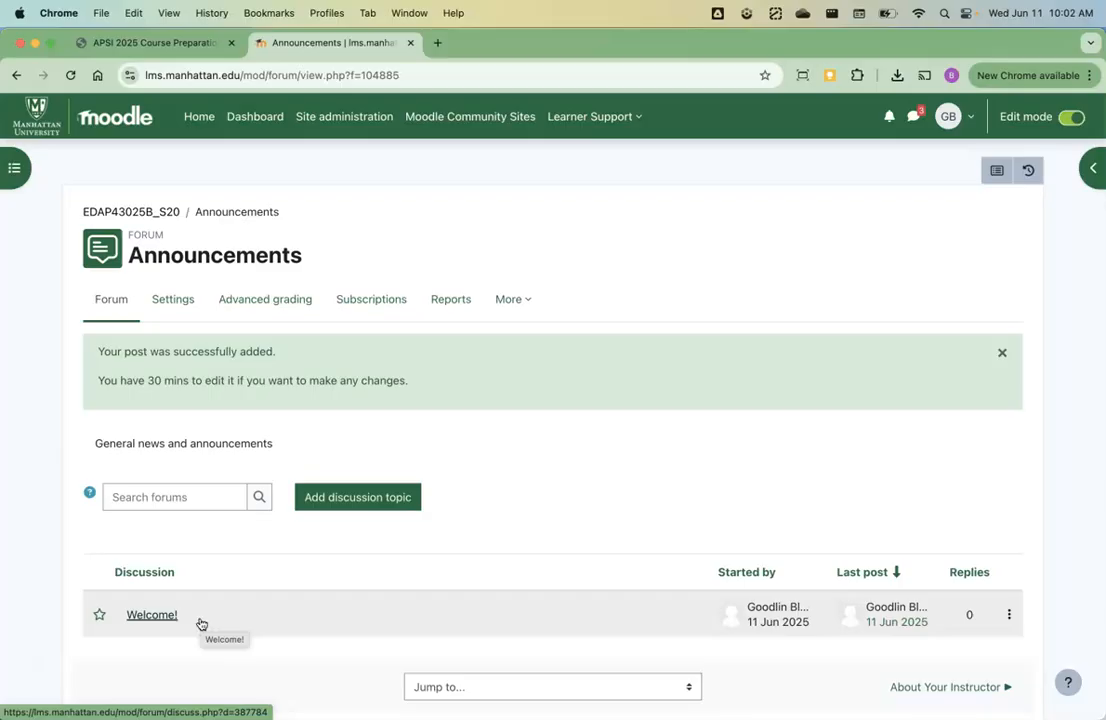
click(151, 615)
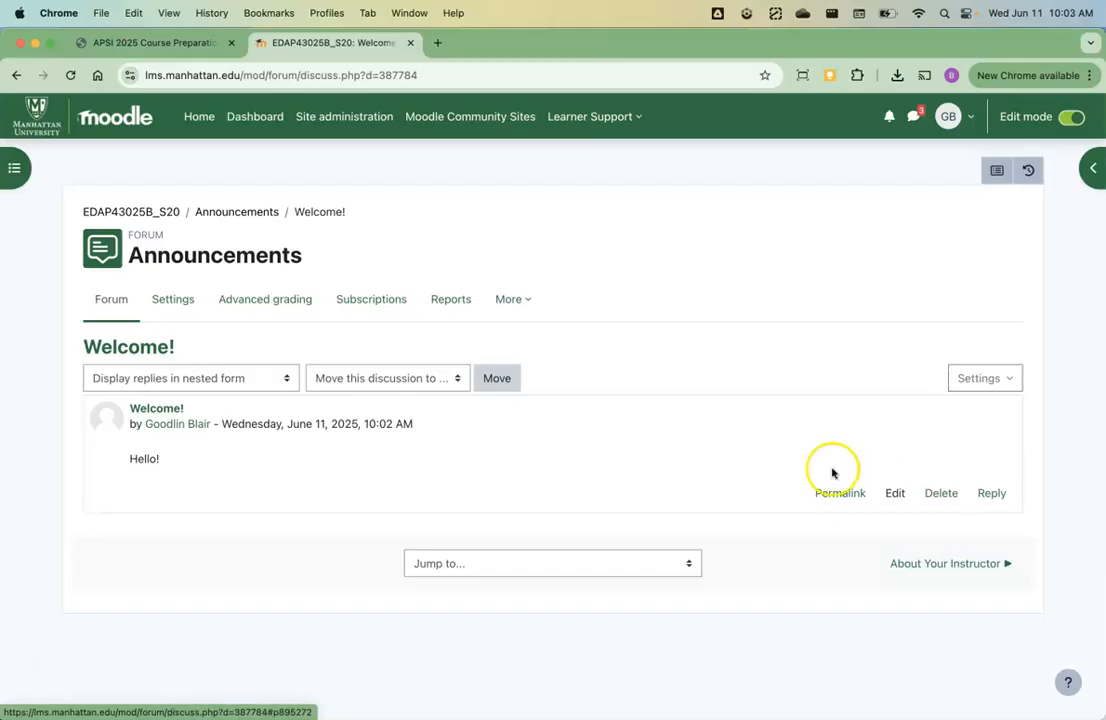
click(163, 214)
Step: Back in the course preparation checklist, close the Announcements tutorial and read the Take Attendance section
click(175, 44)
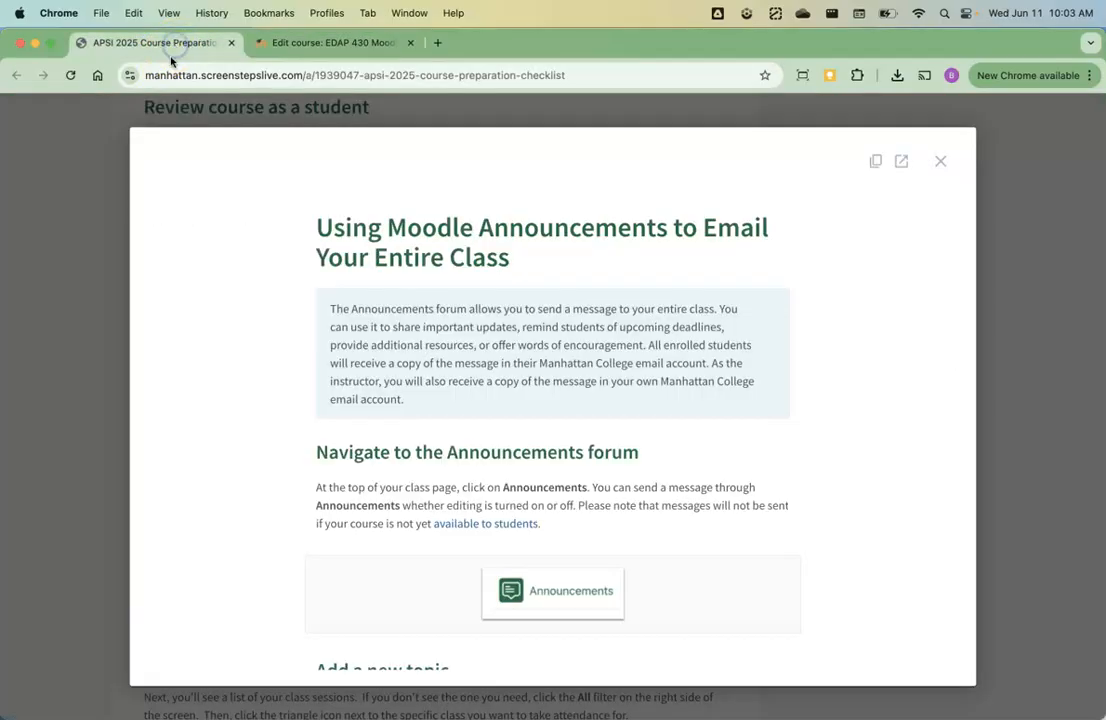
click(941, 162)
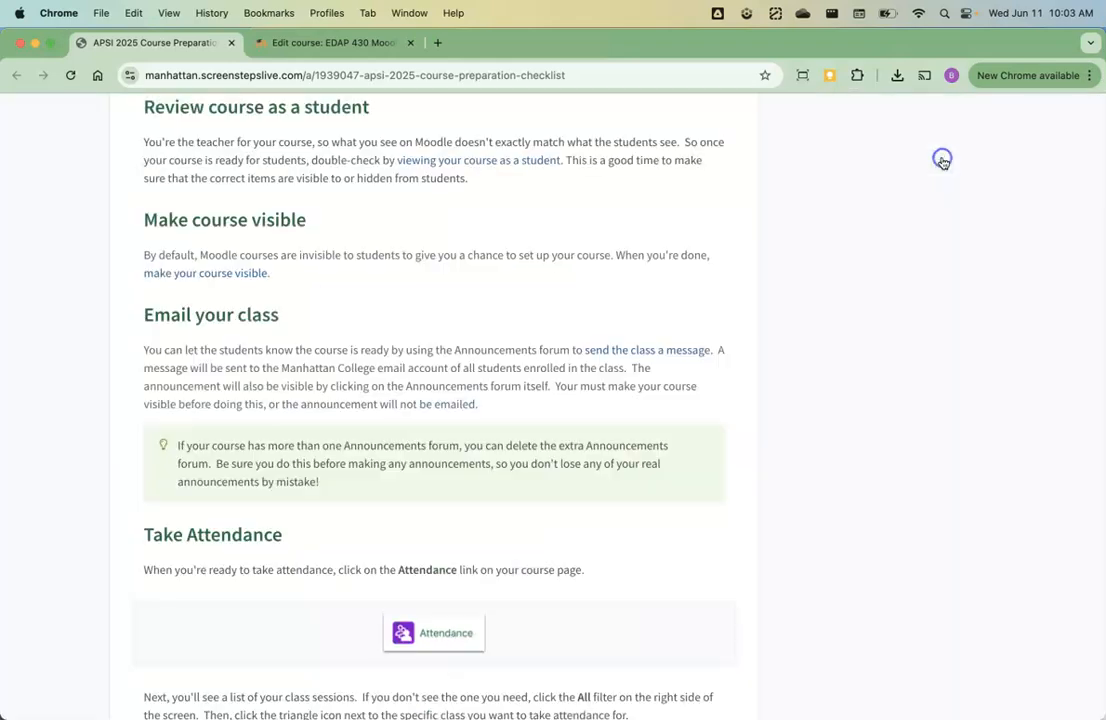
scroll(854, 338, down, 3)
scroll(854, 341, down, 2)
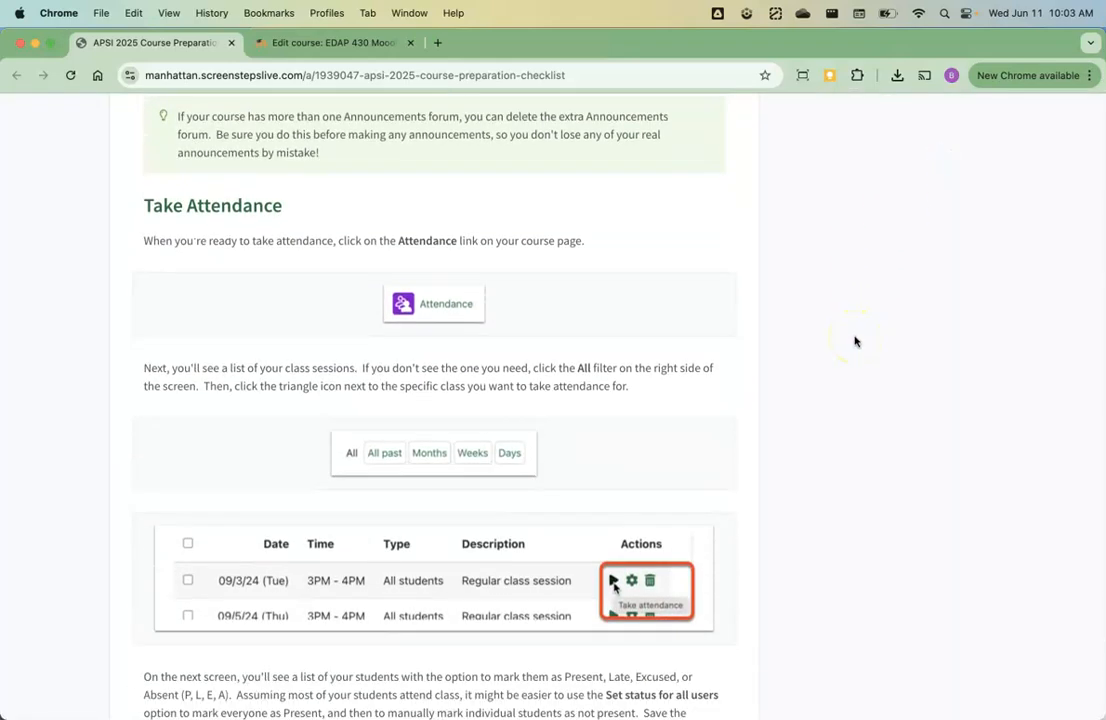